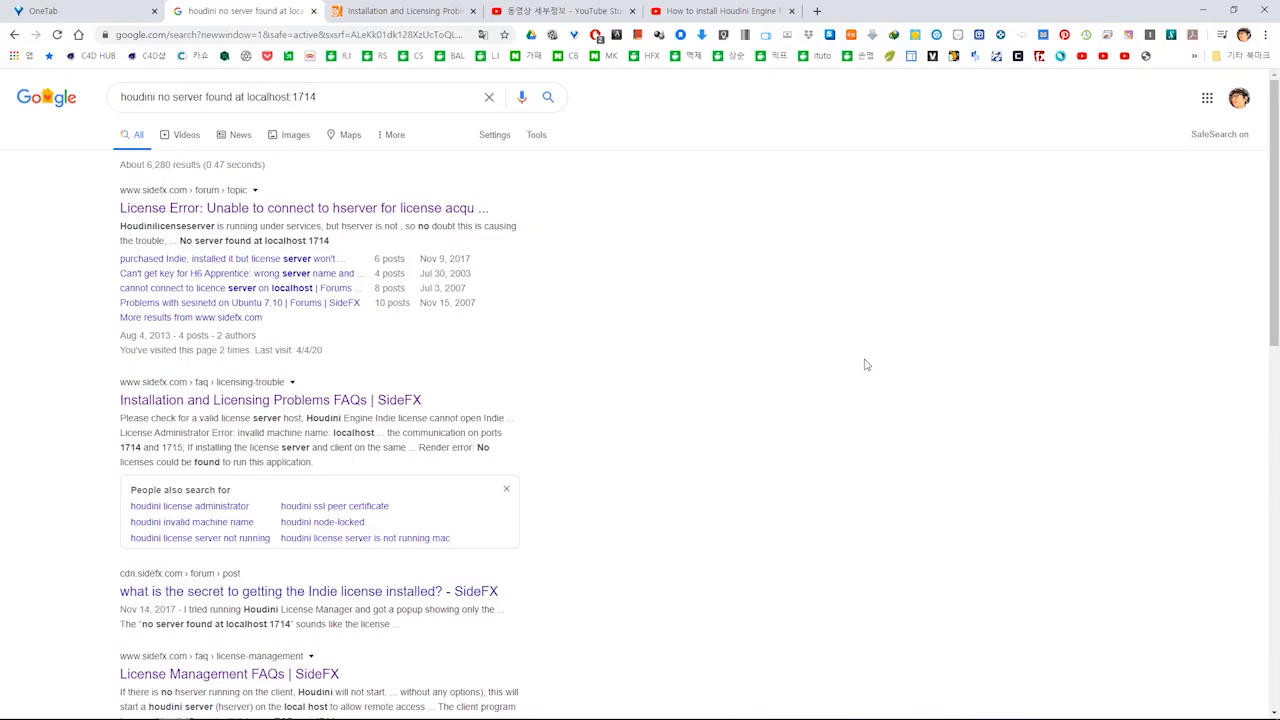
# Open License Administrator 17.5.258 to check the Houdini license server.
pyautogui.press('super')
pyautogui.write('l')
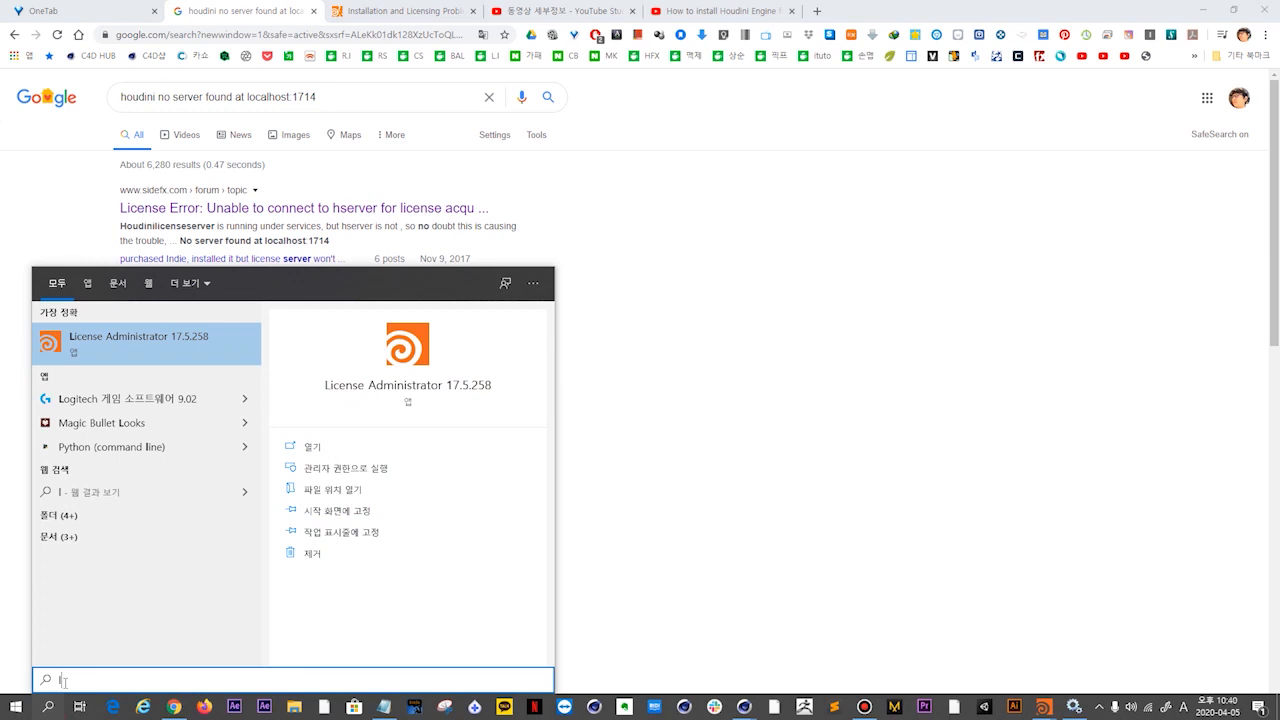
pyautogui.press('Return')
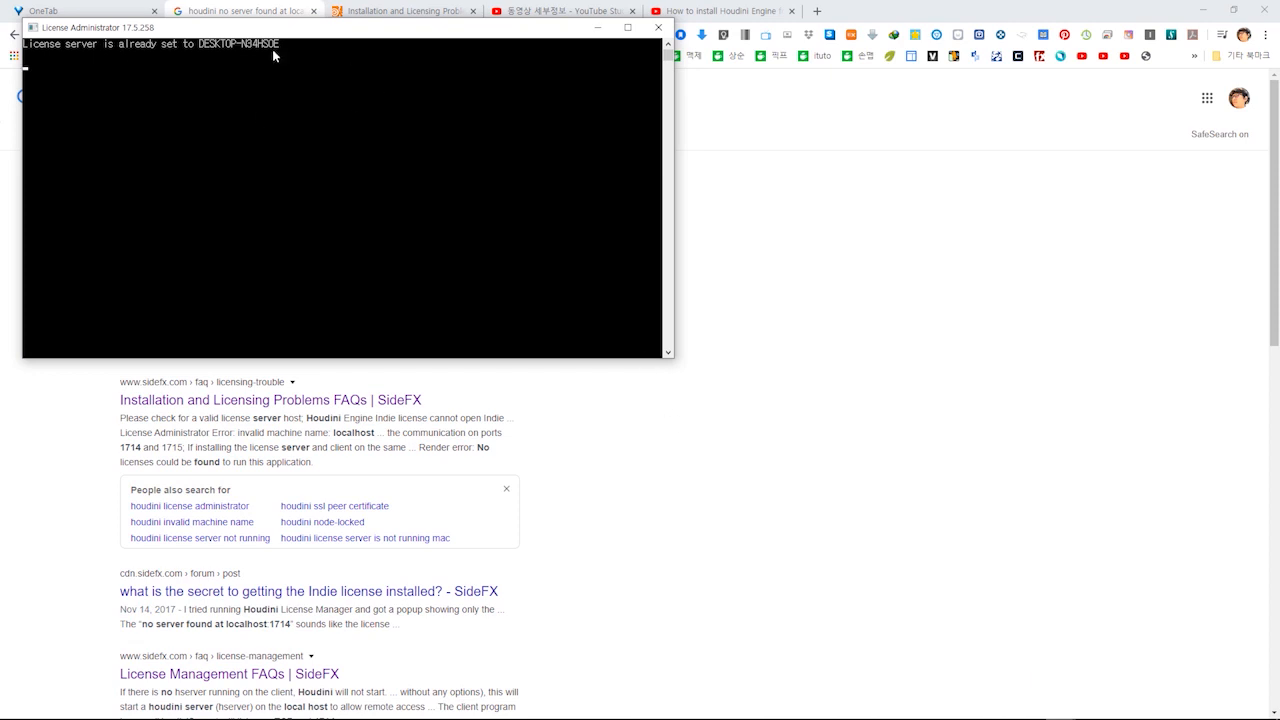
pyautogui.moveTo(24, 40); pyautogui.dragTo(455, 65)
pyautogui.moveTo(367, 31); pyautogui.dragTo(451, 232)
pyautogui.click(268, 287)
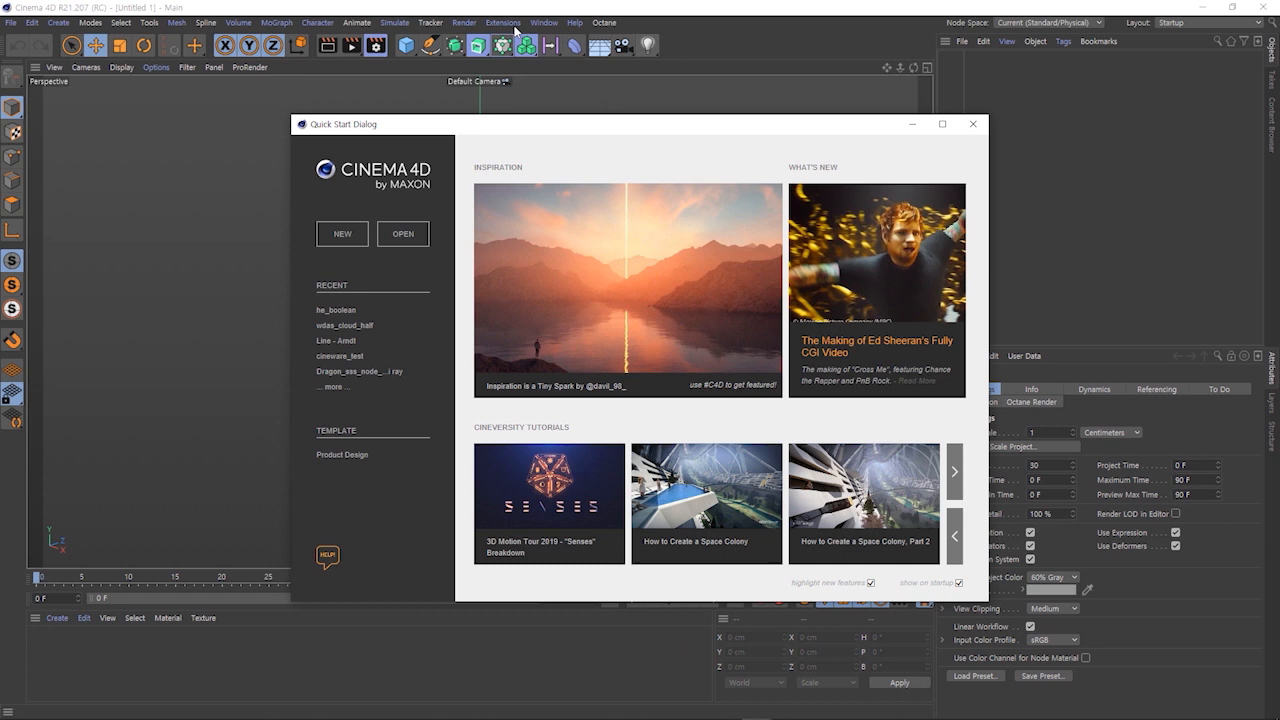
# In Cinema 4D, look up the Load Asset command of the Houdini Engine extension.
pyautogui.click(505, 23)
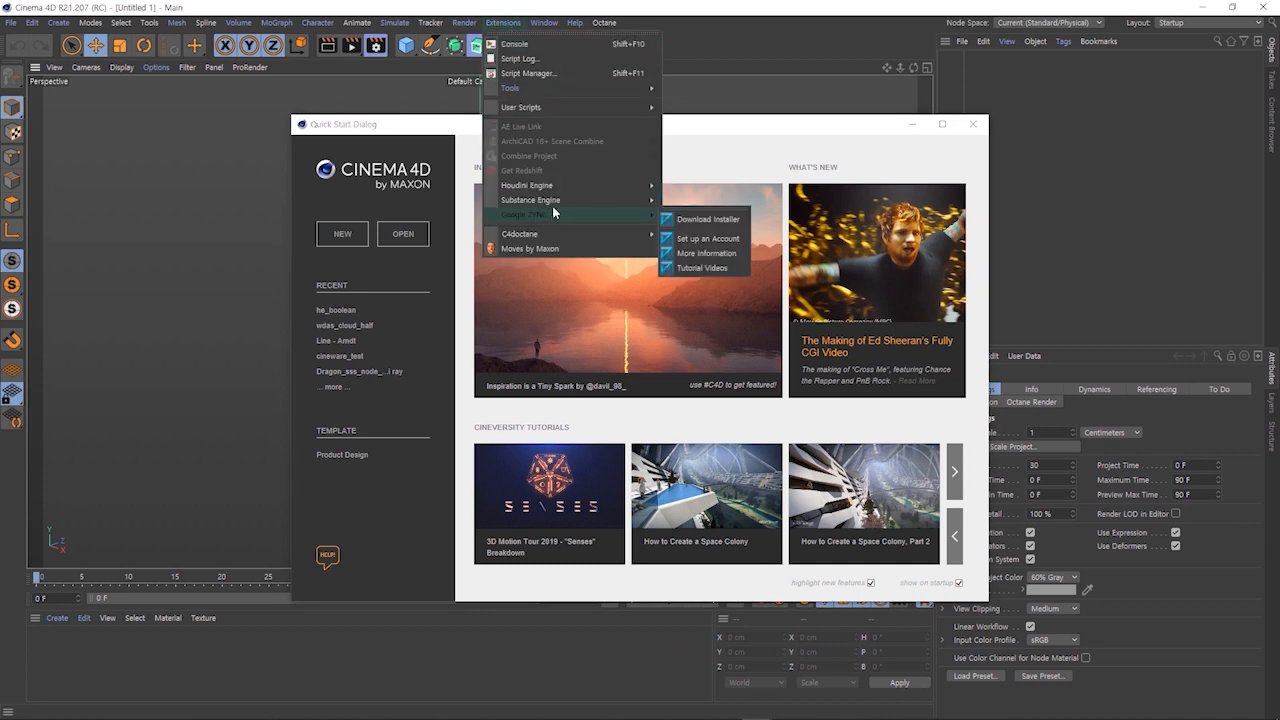
pyautogui.moveTo(561, 185)
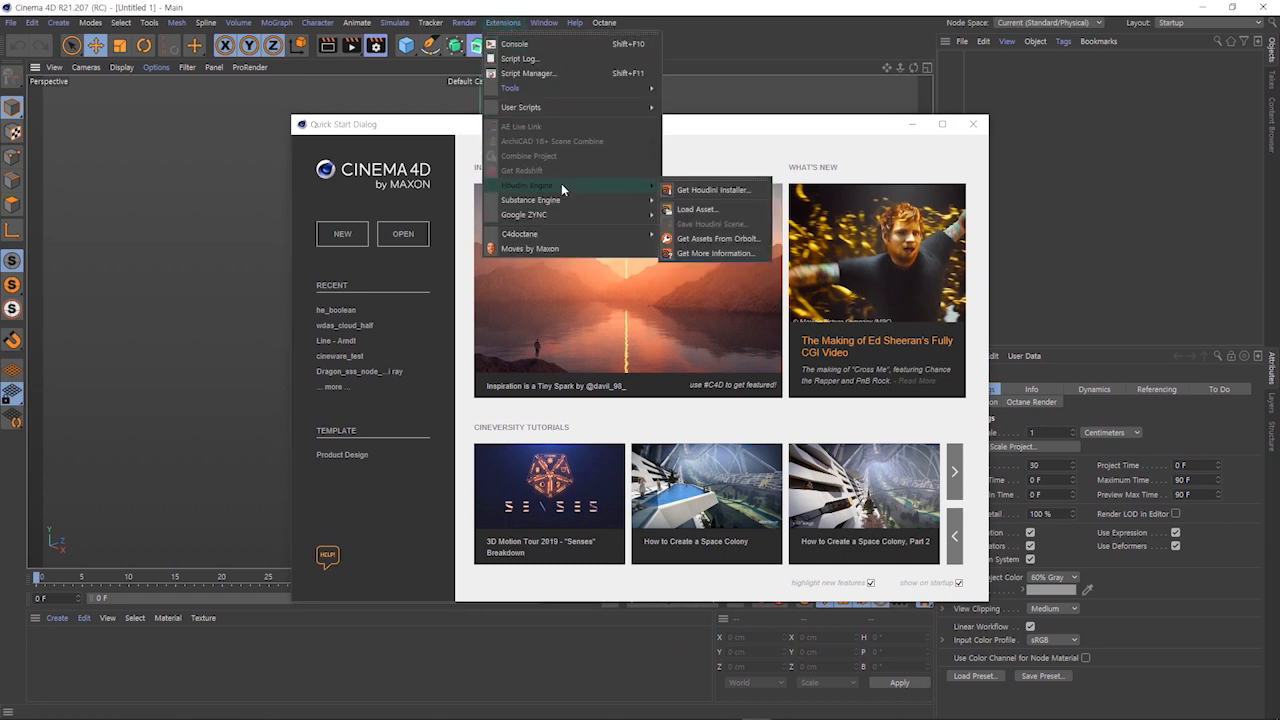
pyautogui.click(717, 208)
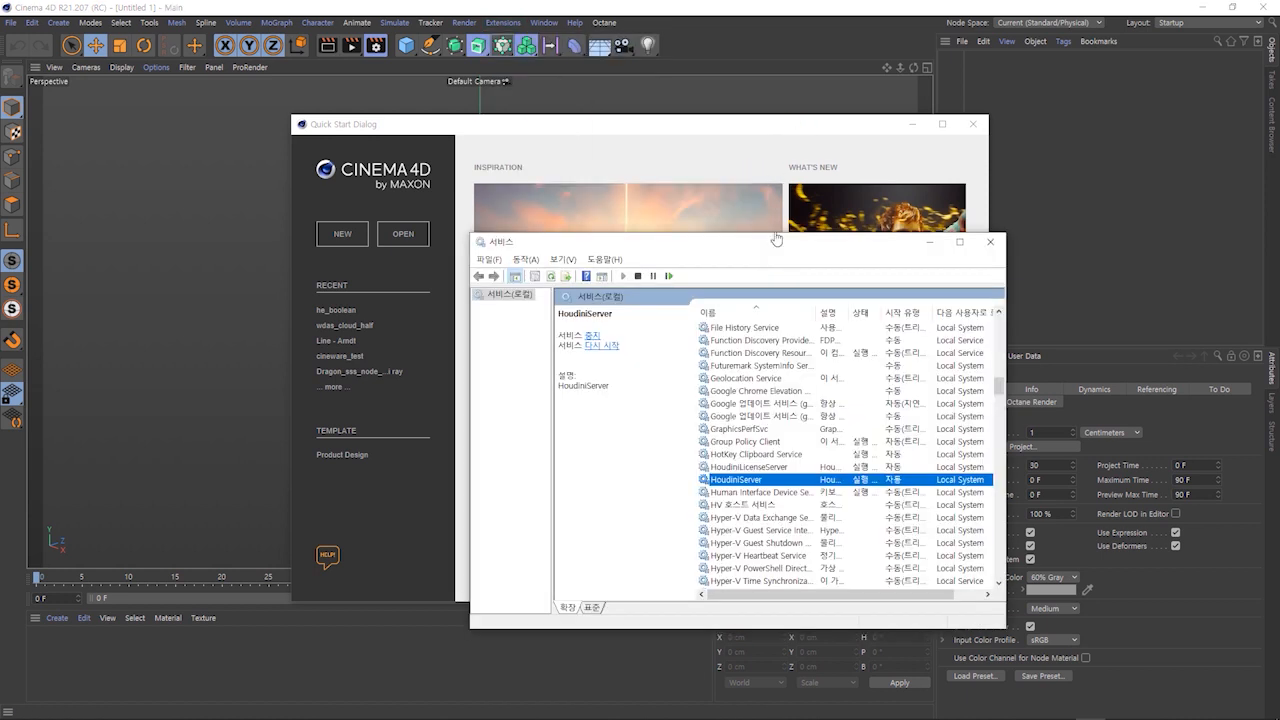
# In Windows Services, inspect the HoudiniLicenseServer and HoudiniServer entries and close the window.
pyautogui.moveTo(766, 246); pyautogui.dragTo(738, 108)
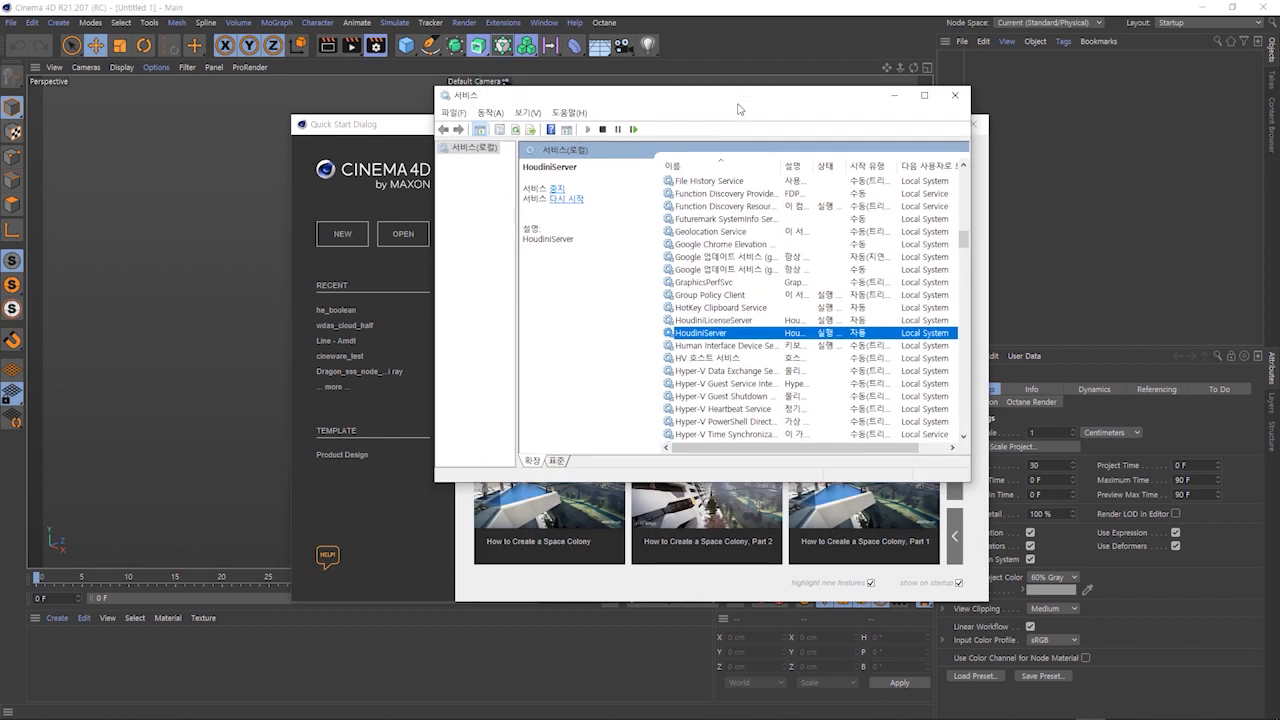
pyautogui.click(730, 320)
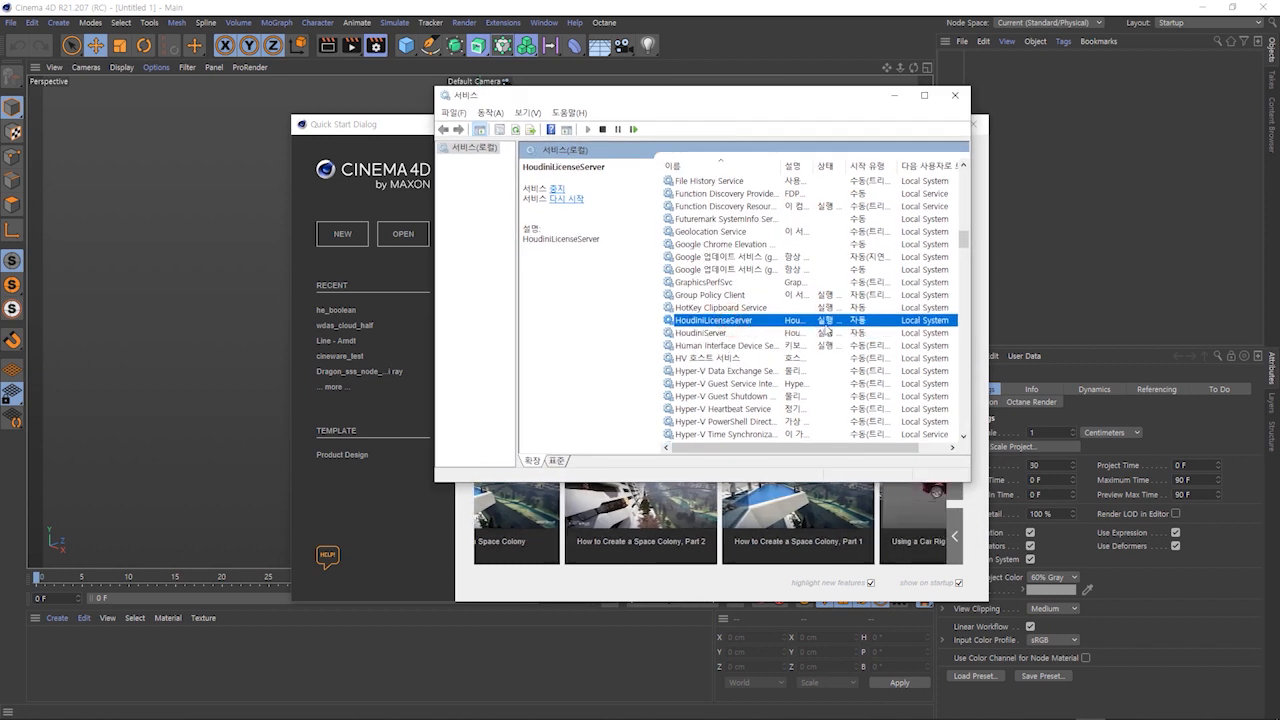
pyautogui.click(705, 333)
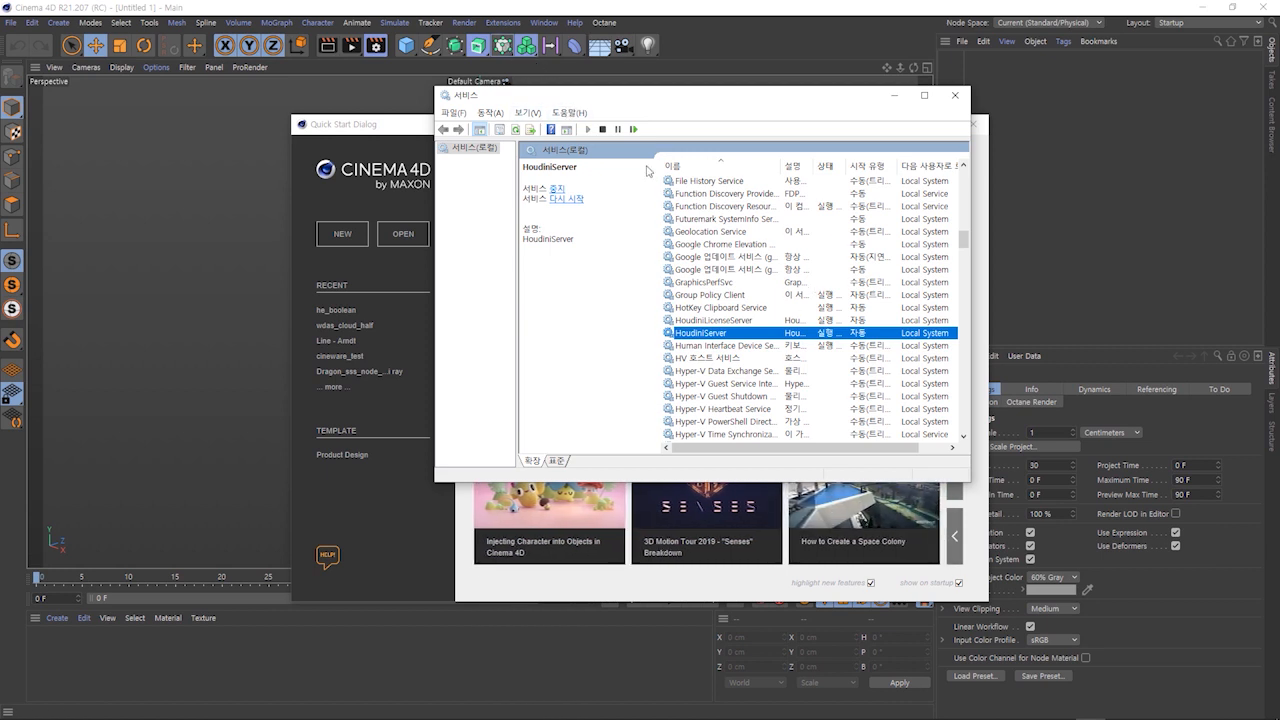
pyautogui.click(955, 95)
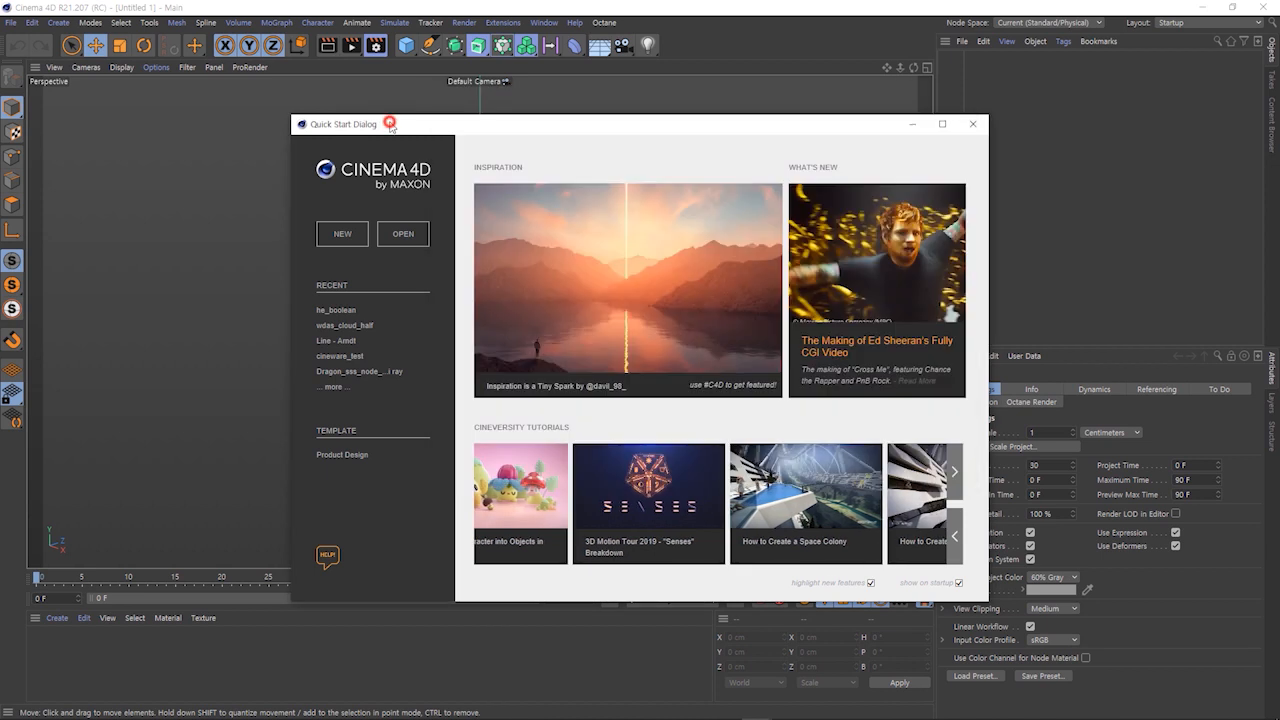
# Dismiss the Quick Start dialog, load the rhymage_H_Boolean Houdini asset from the C: drive and select the resulting object.
pyautogui.click(973, 125)
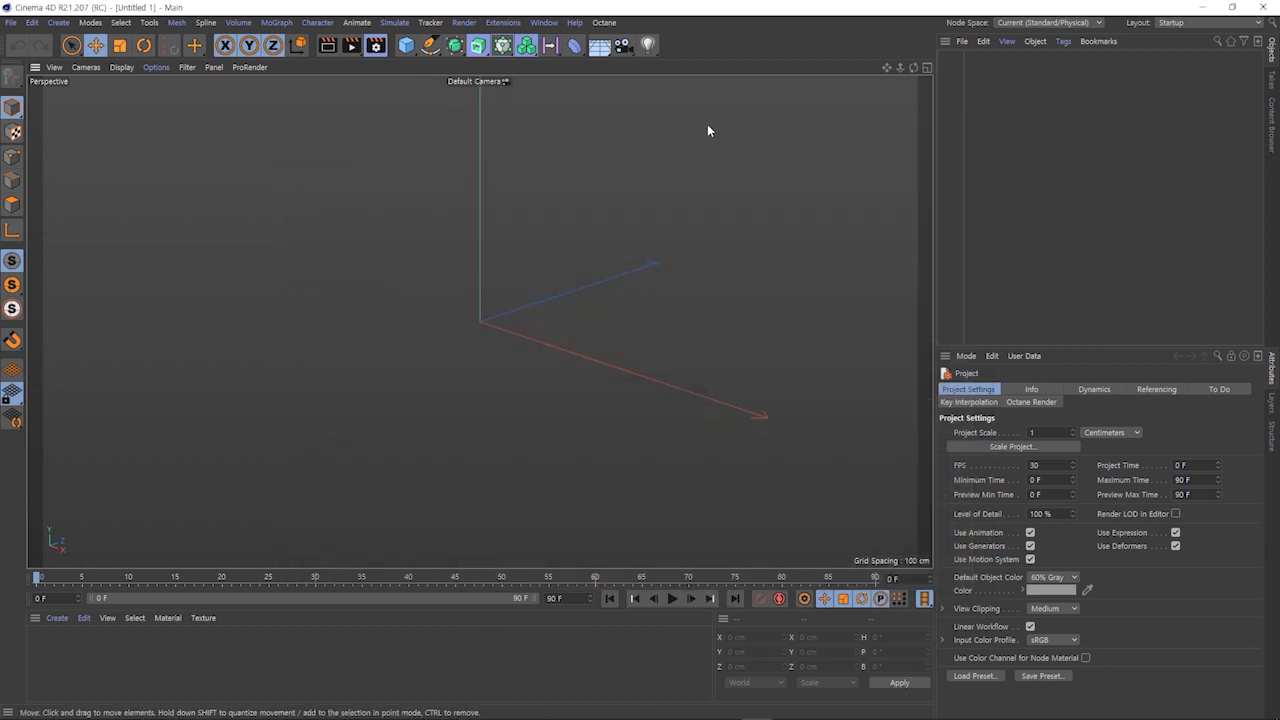
pyautogui.click(505, 23)
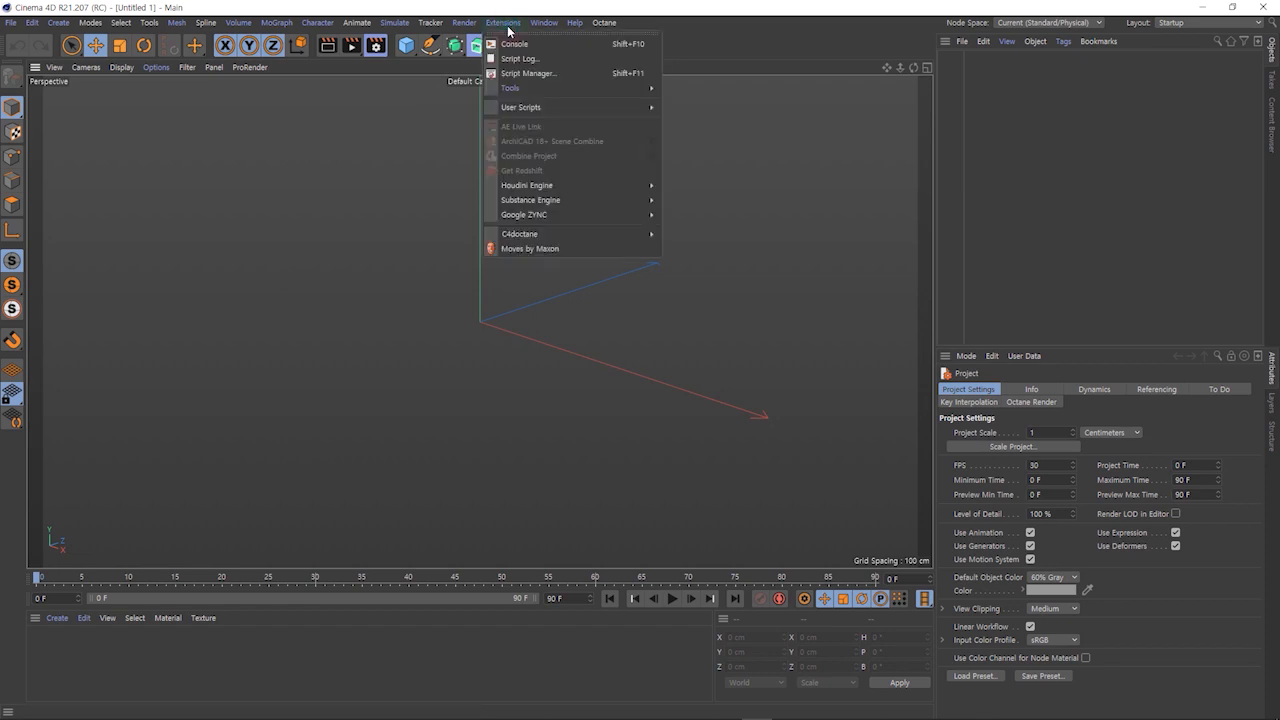
pyautogui.moveTo(560, 185)
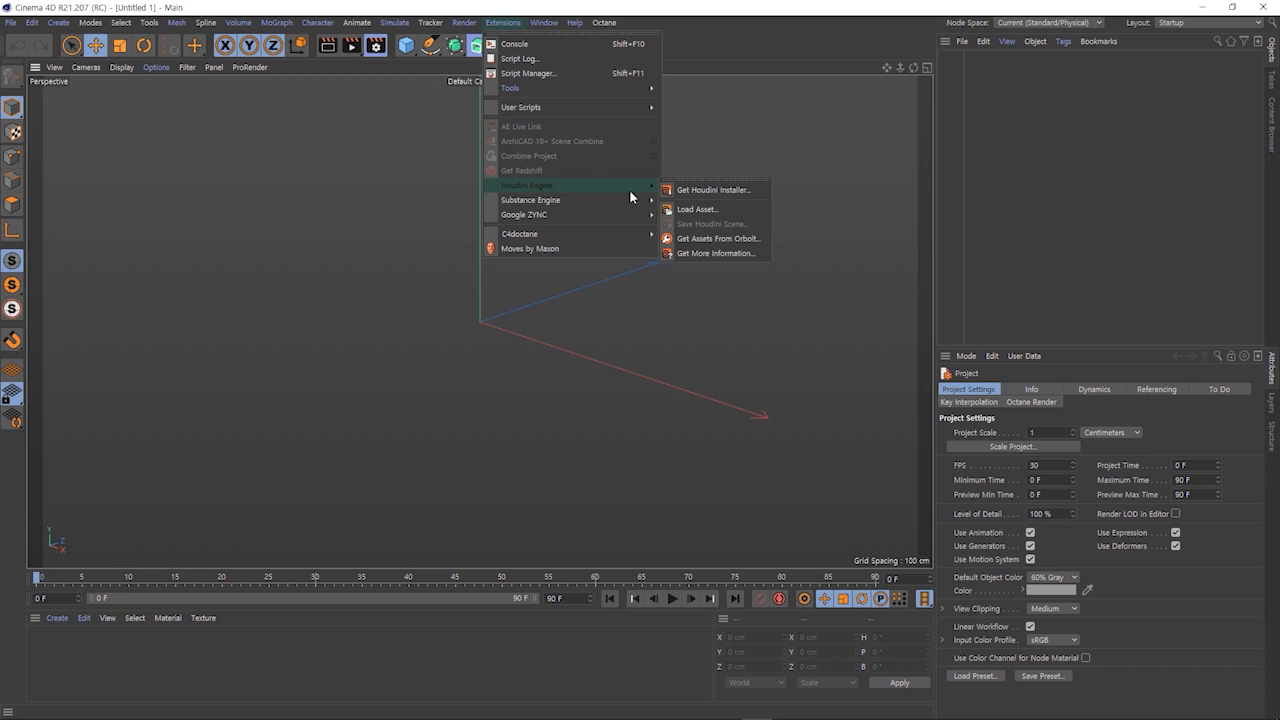
pyautogui.click(735, 211)
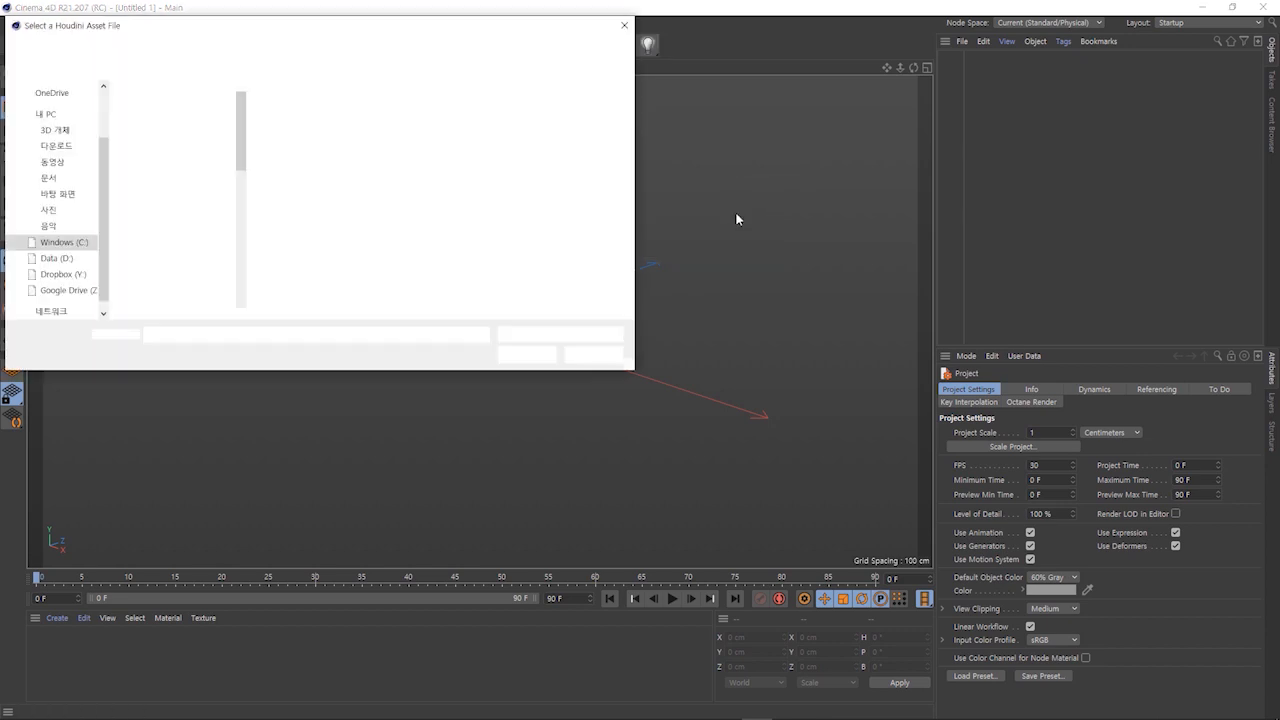
pyautogui.moveTo(243, 111); pyautogui.dragTo(238, 285)
pyautogui.click(182, 301)
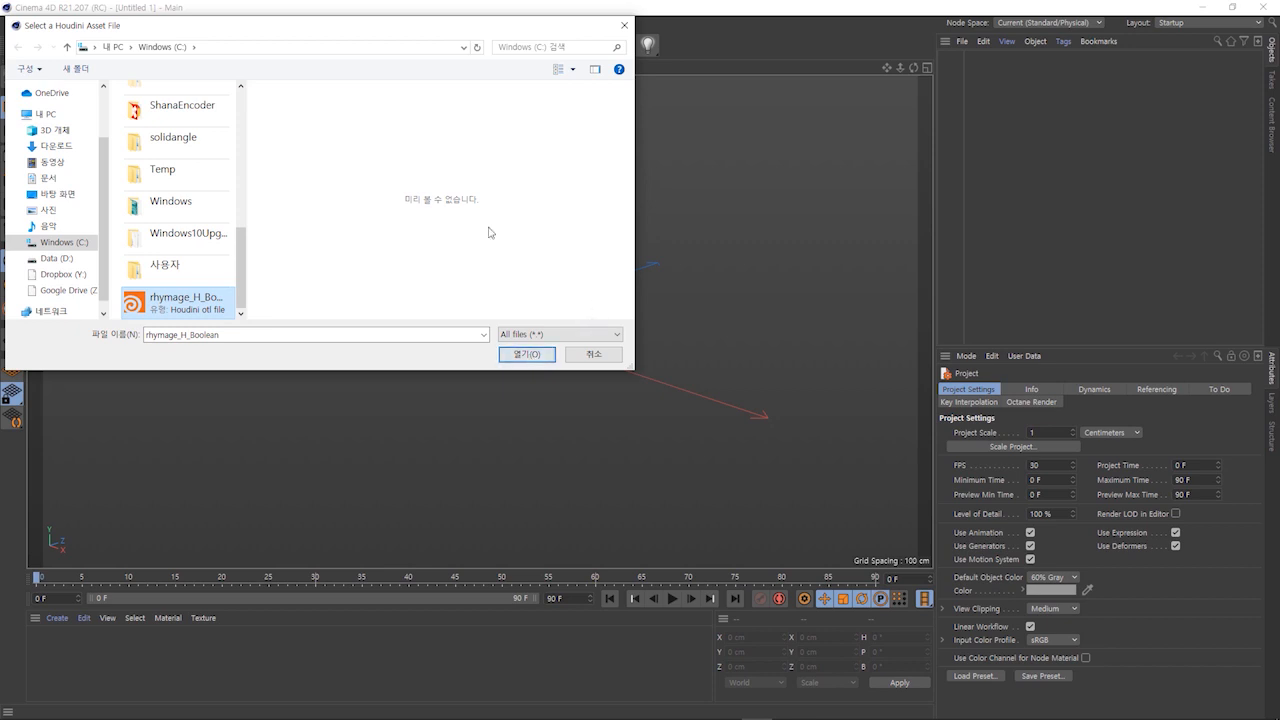
pyautogui.click(543, 356)
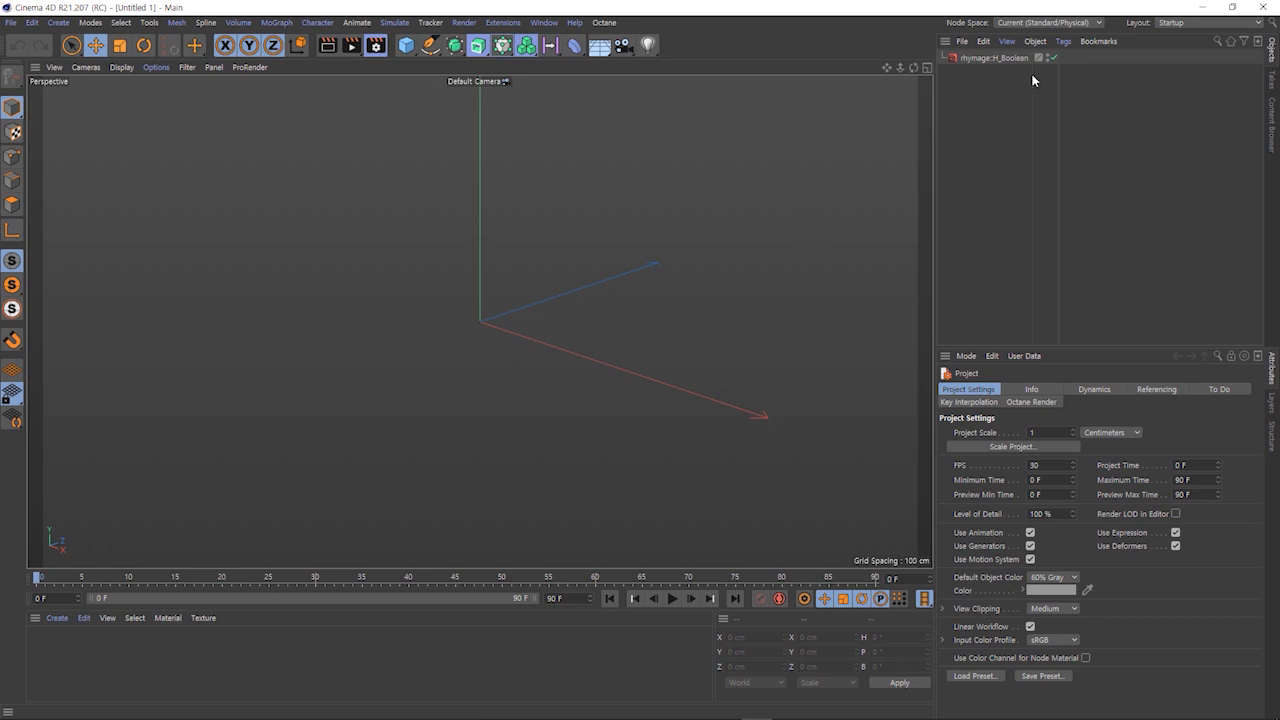
pyautogui.click(1005, 58)
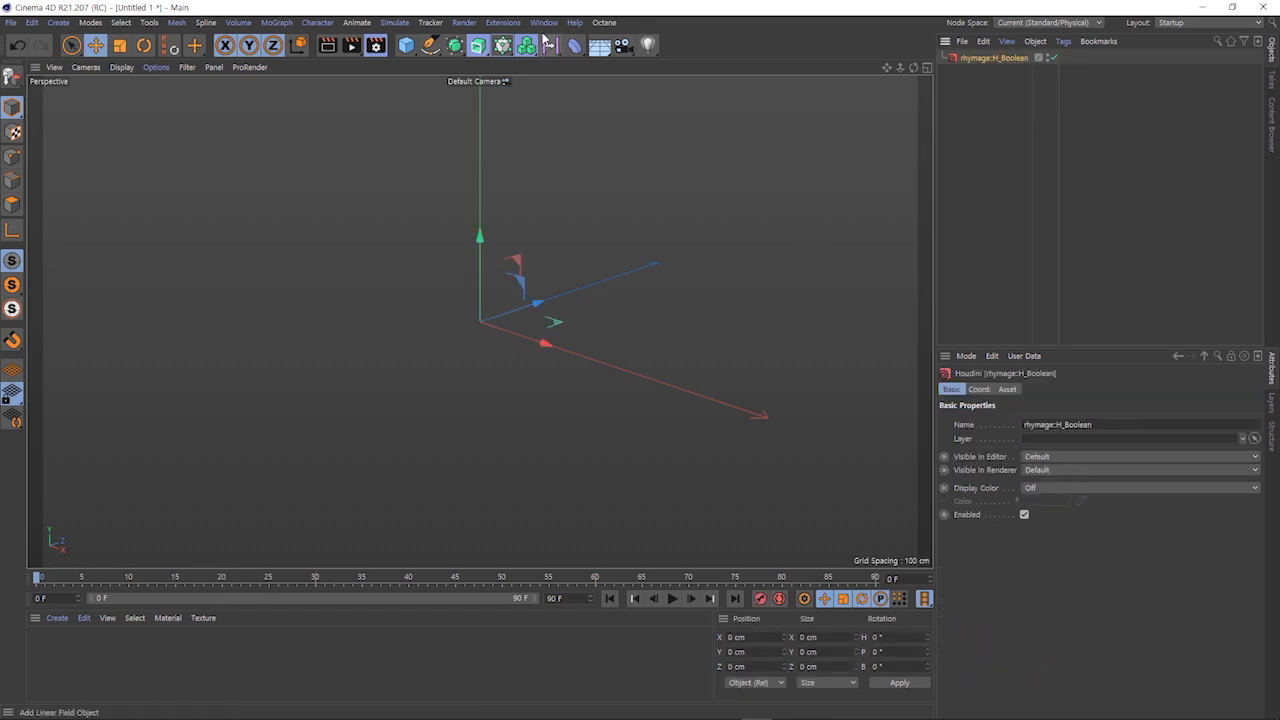
# Load the rhymage_H_Boolean asset a second time, from the rhymage_H_Boolean folder in Downloads.
pyautogui.click(505, 22)
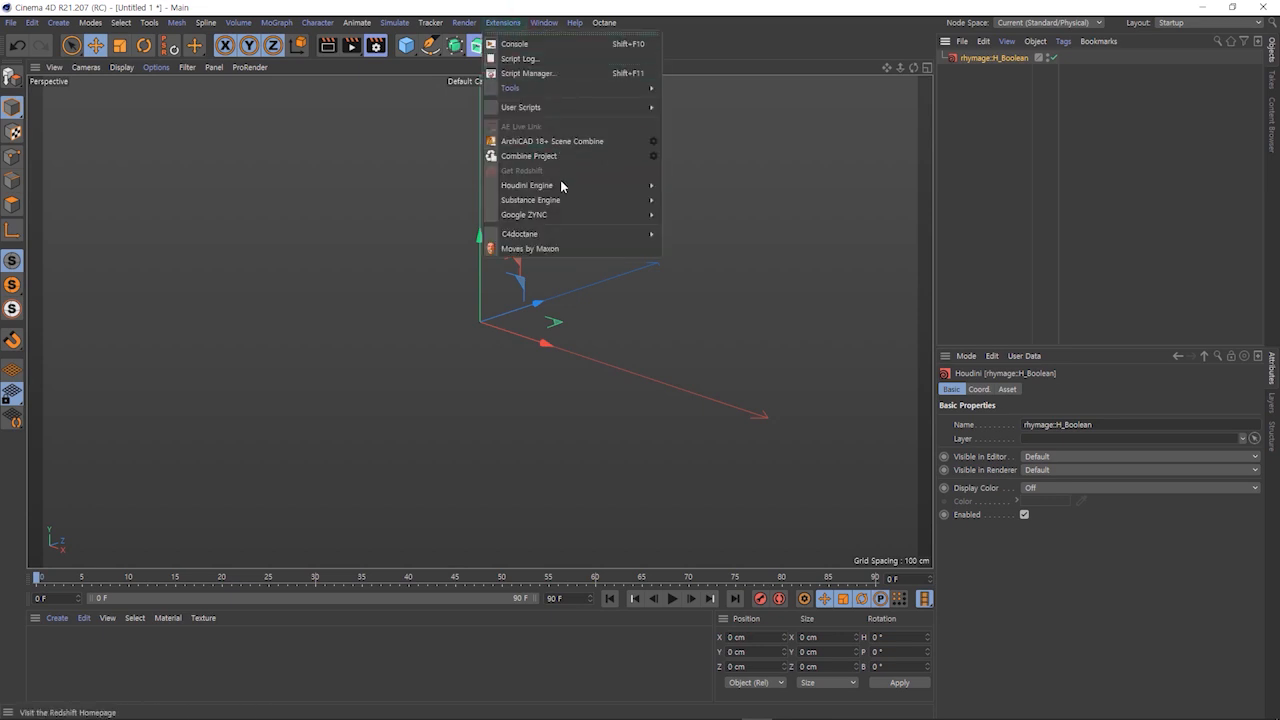
pyautogui.moveTo(526, 185)
pyautogui.click(700, 186)
pyautogui.click(183, 108)
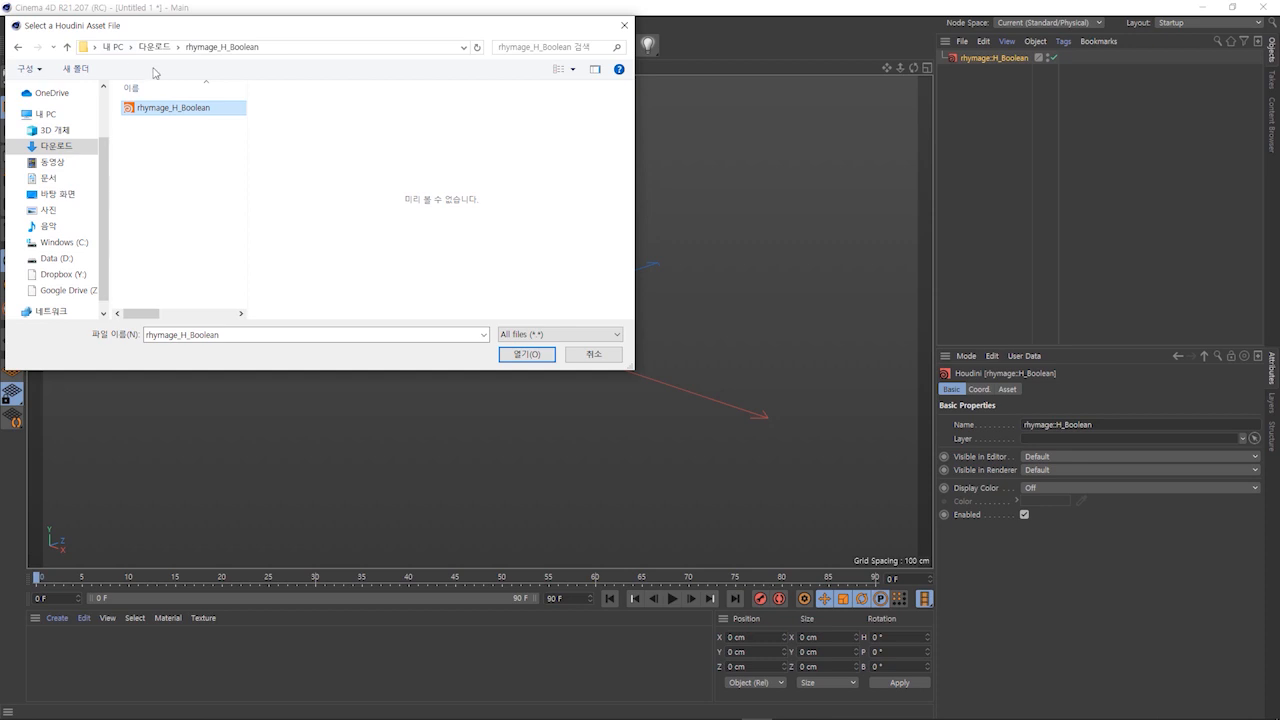
pyautogui.click(533, 355)
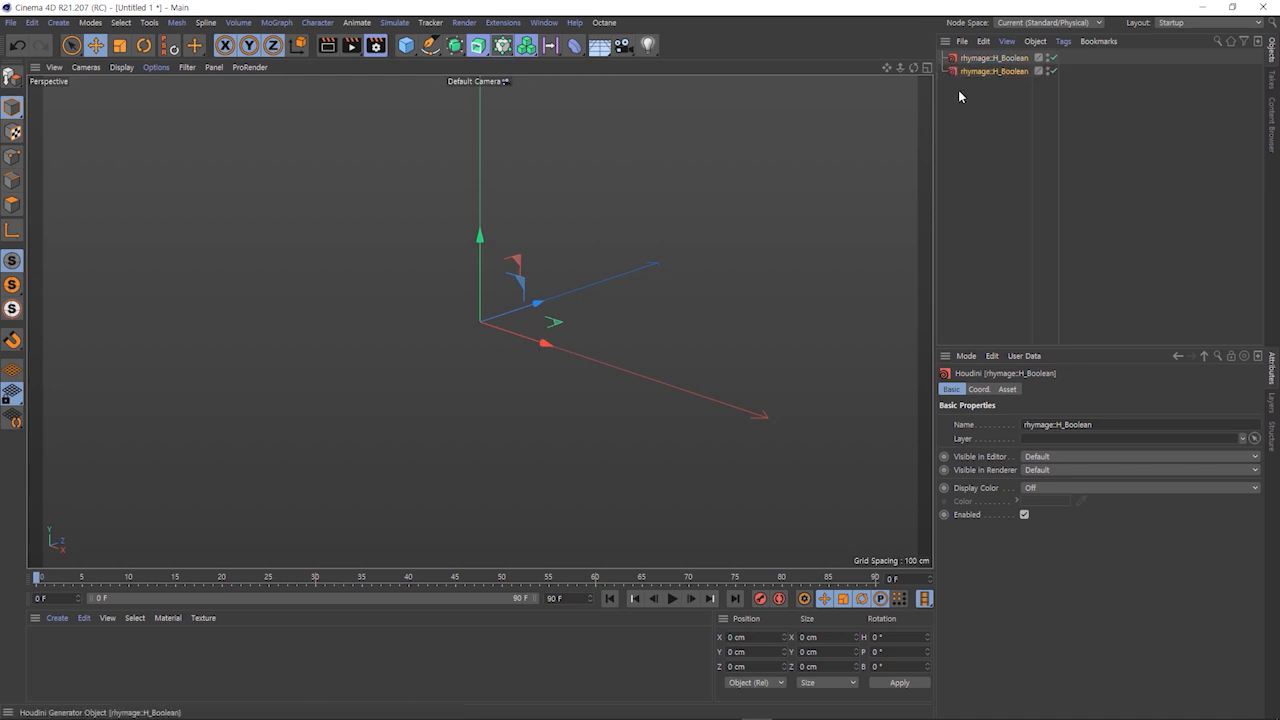
# Delete the lower of the two H_Boolean objects in the object list.
pyautogui.click(1014, 104)
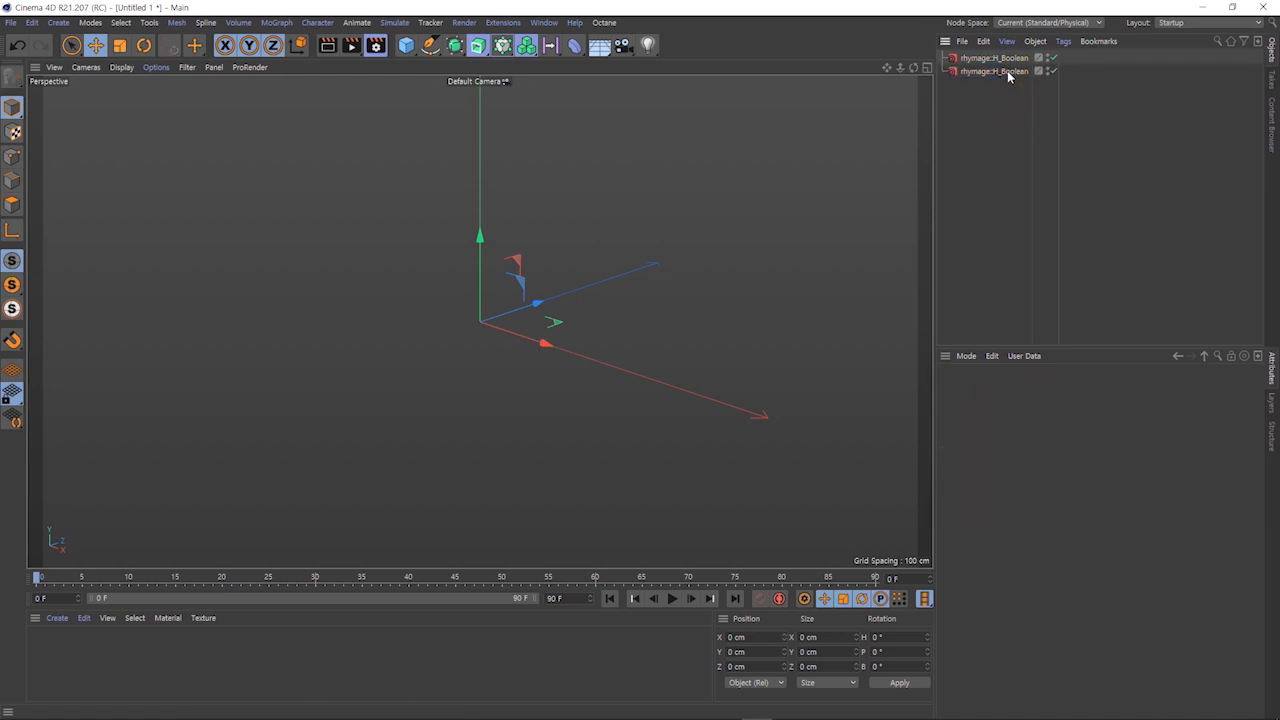
pyautogui.click(1009, 77)
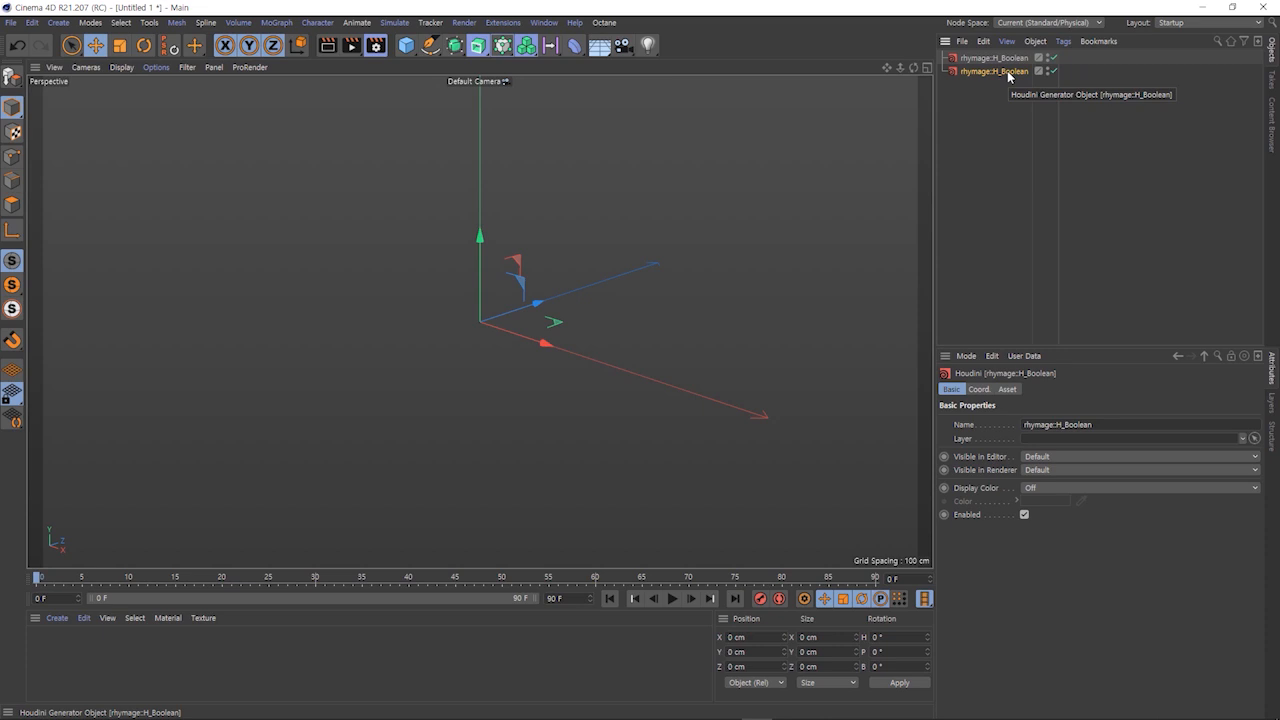
pyautogui.click(966, 114)
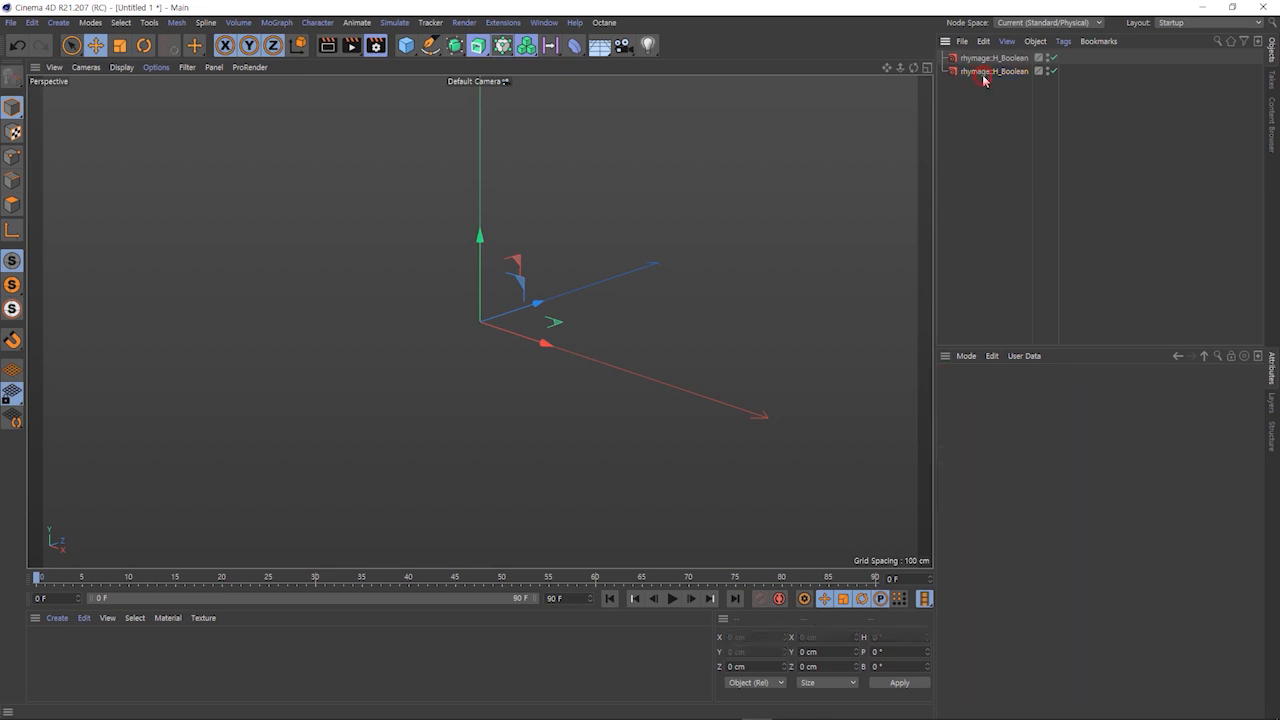
pyautogui.click(984, 73)
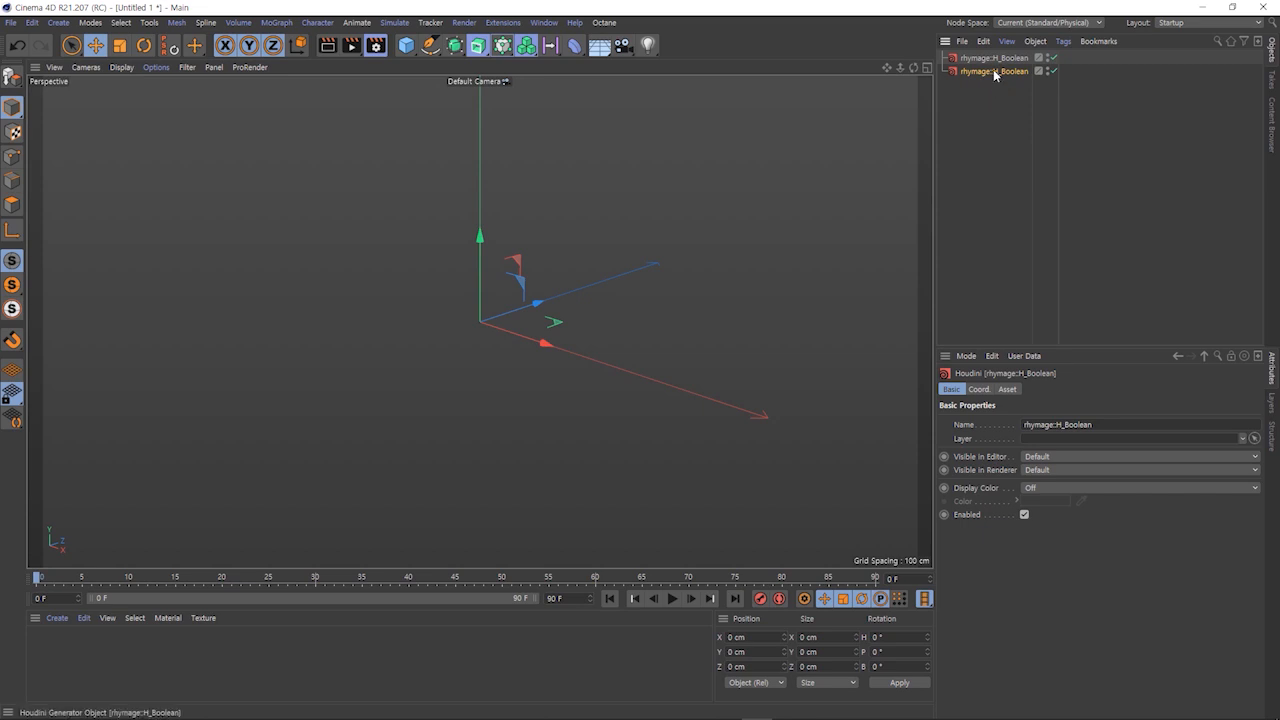
pyautogui.press('Delete')
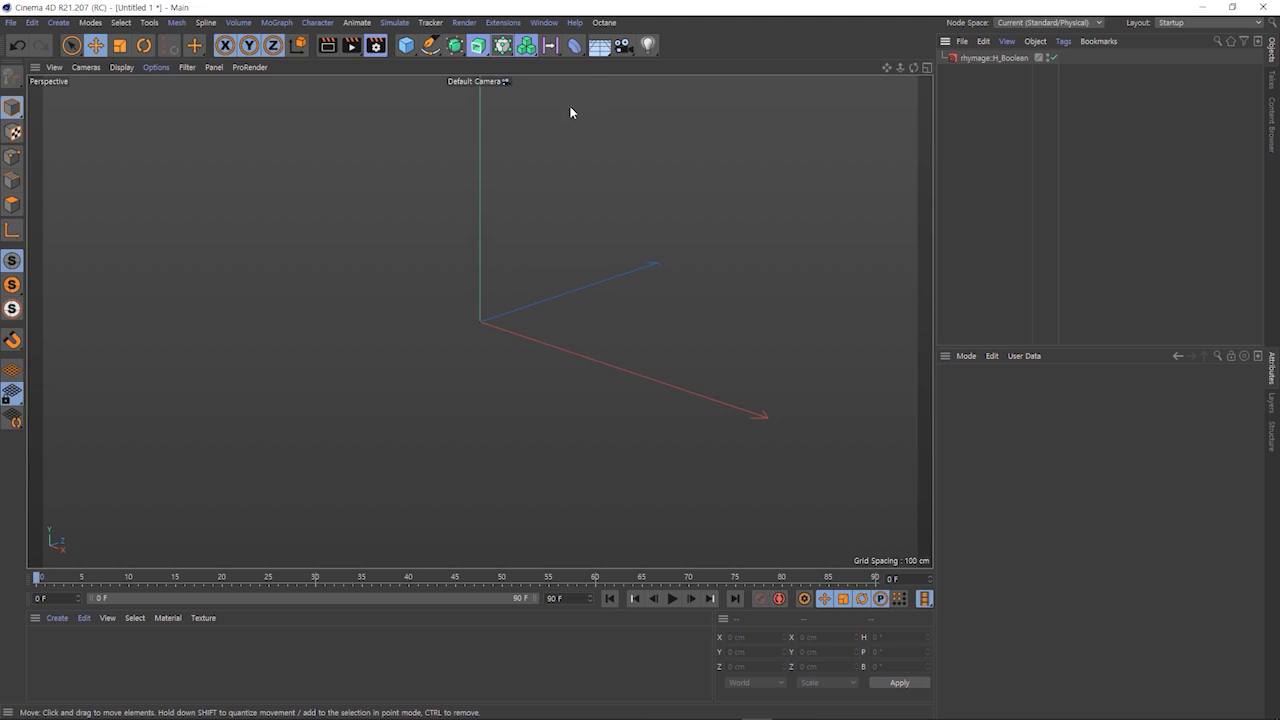
# Add a rectangle spline on the XZ plane, 210 cm wide, with rounded corners enabled.
pyautogui.click(430, 45)
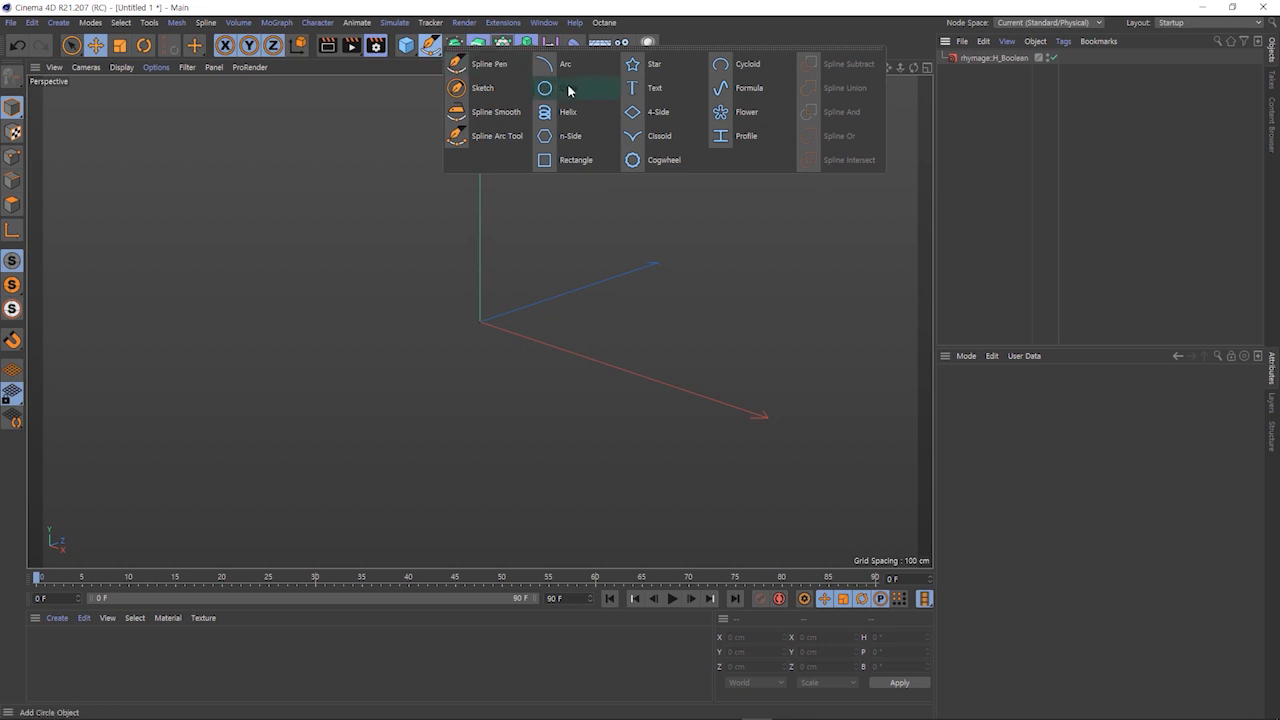
pyautogui.click(570, 162)
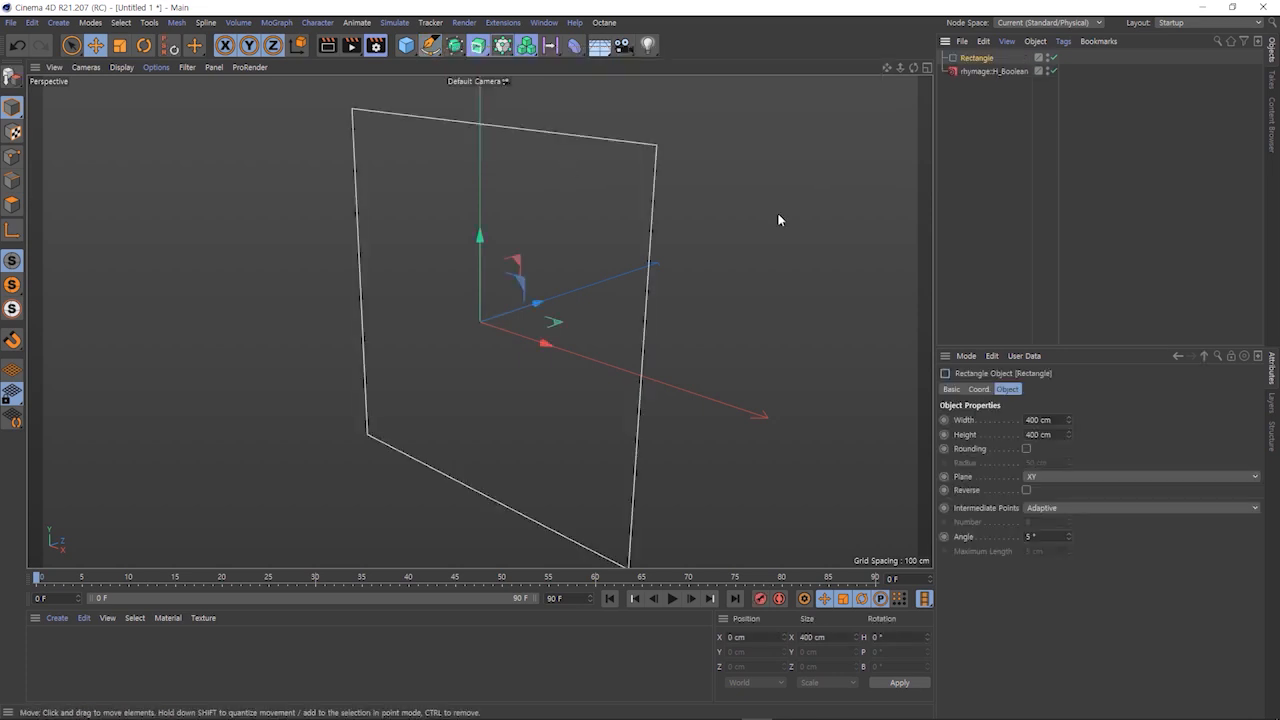
pyautogui.click(1071, 476)
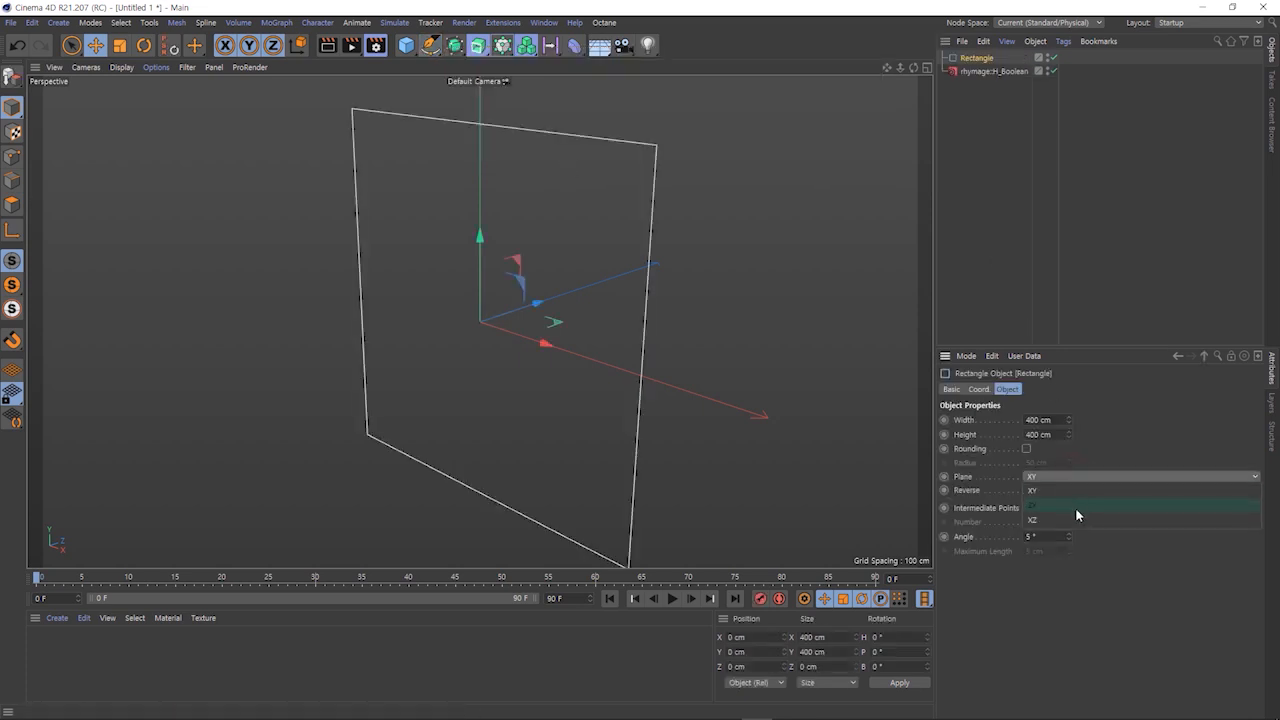
pyautogui.click(1073, 521)
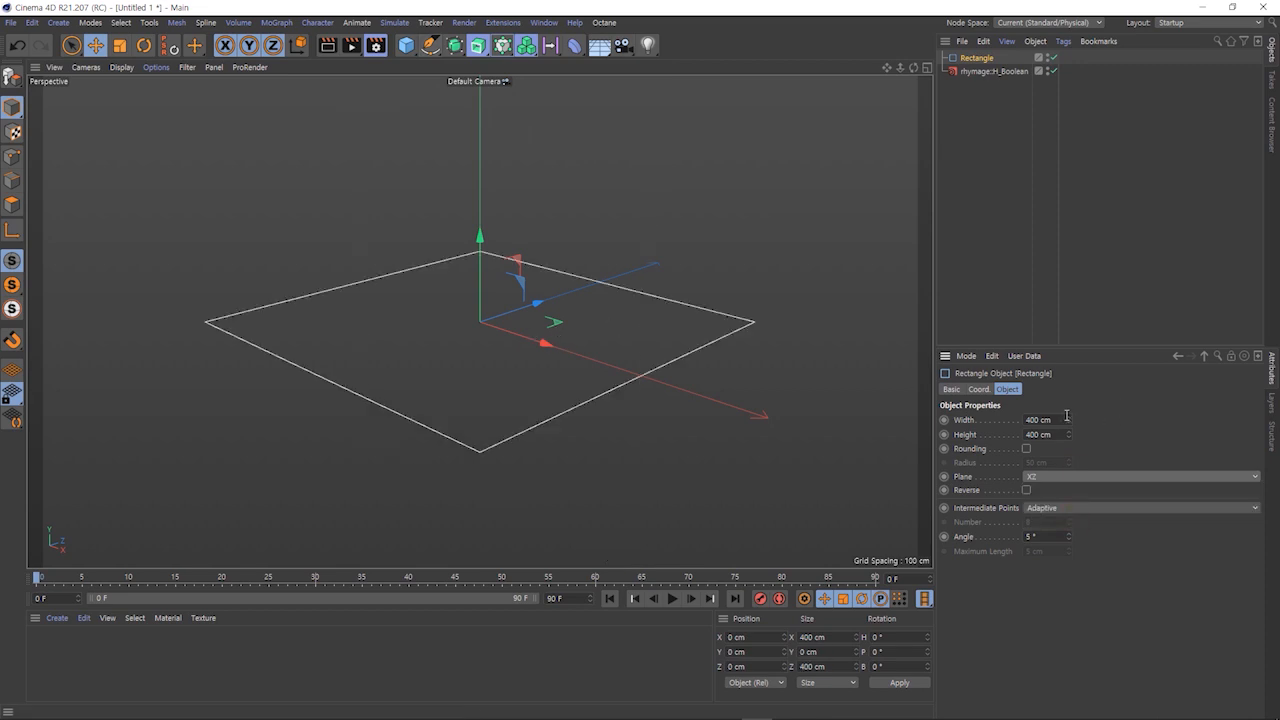
pyautogui.moveTo(1069, 421); pyautogui.dragTo(1062, 332)
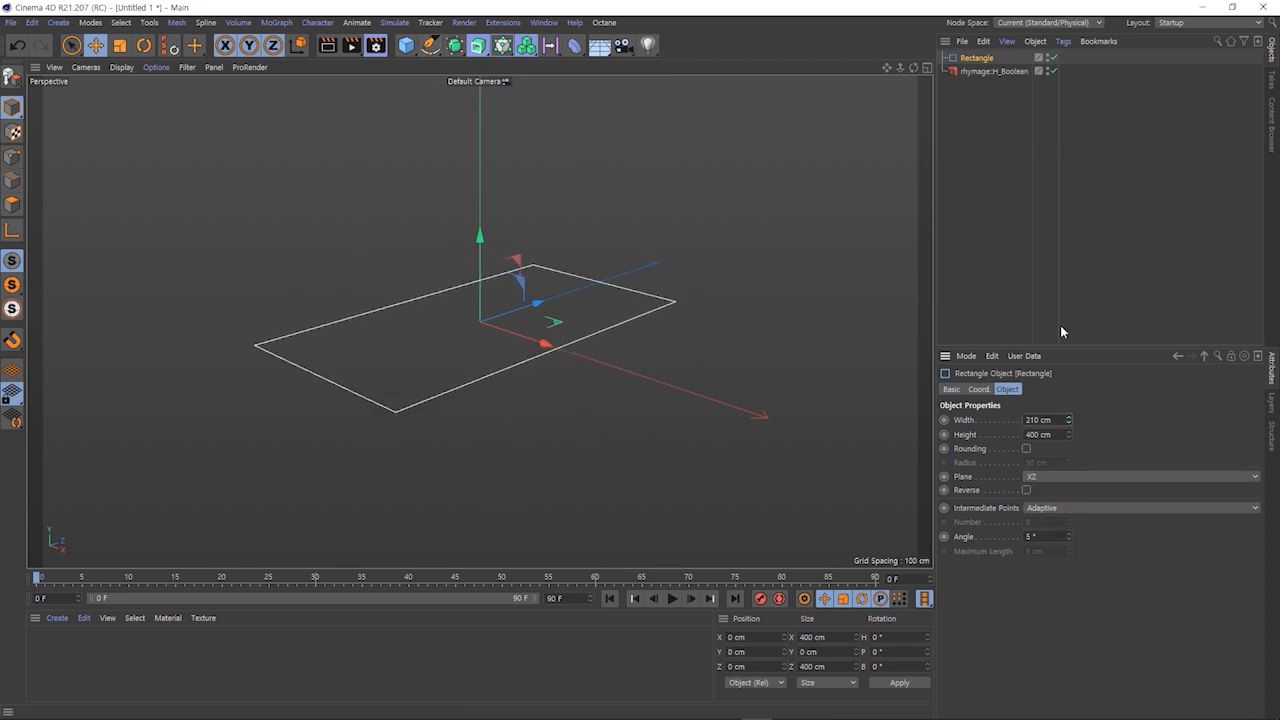
pyautogui.click(1026, 449)
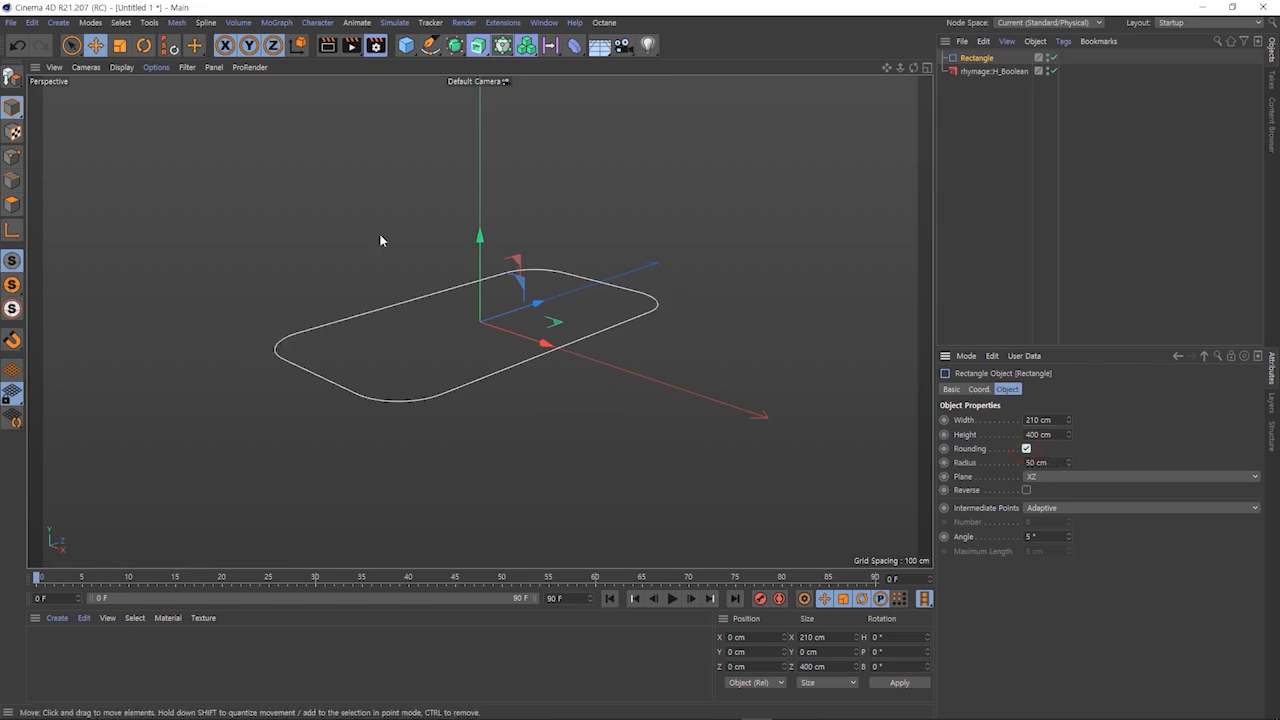
# Place the rectangle in an Extrude generator with its movement set to 102 cm in Y and 0 cm in Z.
pyautogui.keyDown('alt'); pyautogui.click(478, 48); pyautogui.keyUp('alt')
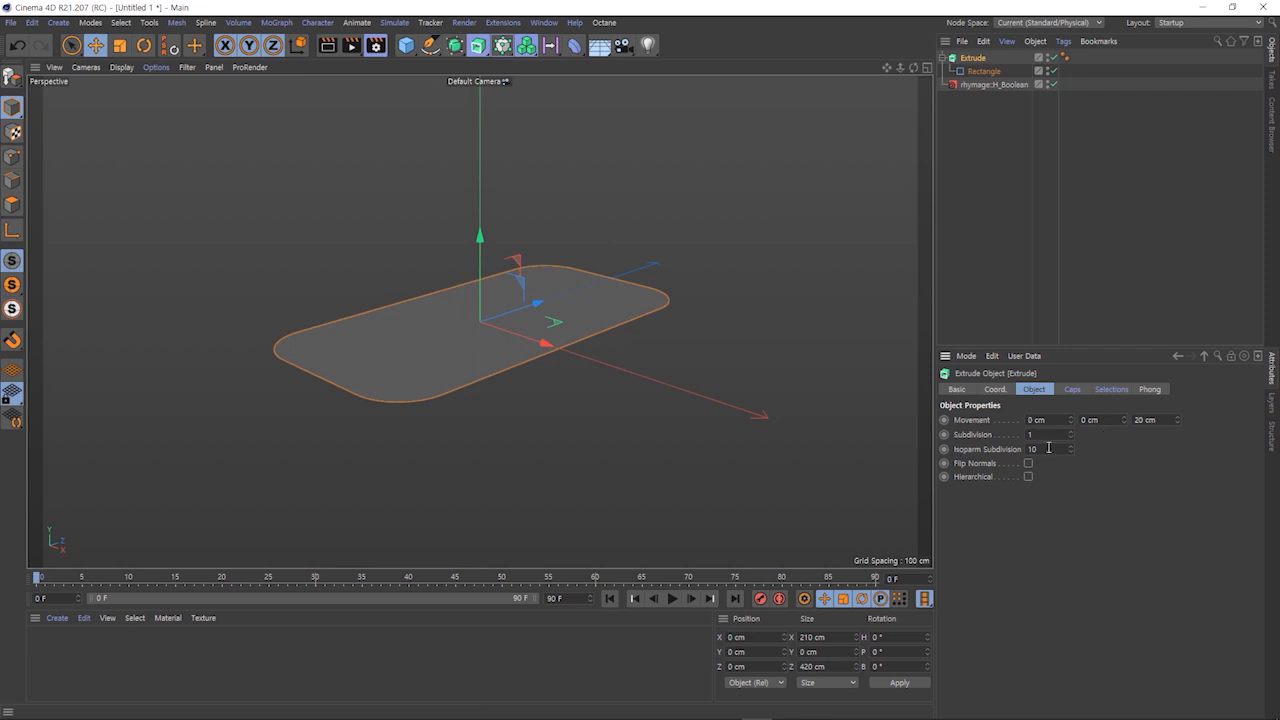
pyautogui.click(1144, 419)
pyautogui.write('0')
pyautogui.click(1157, 449)
pyautogui.click(1105, 421)
pyautogui.write('5')
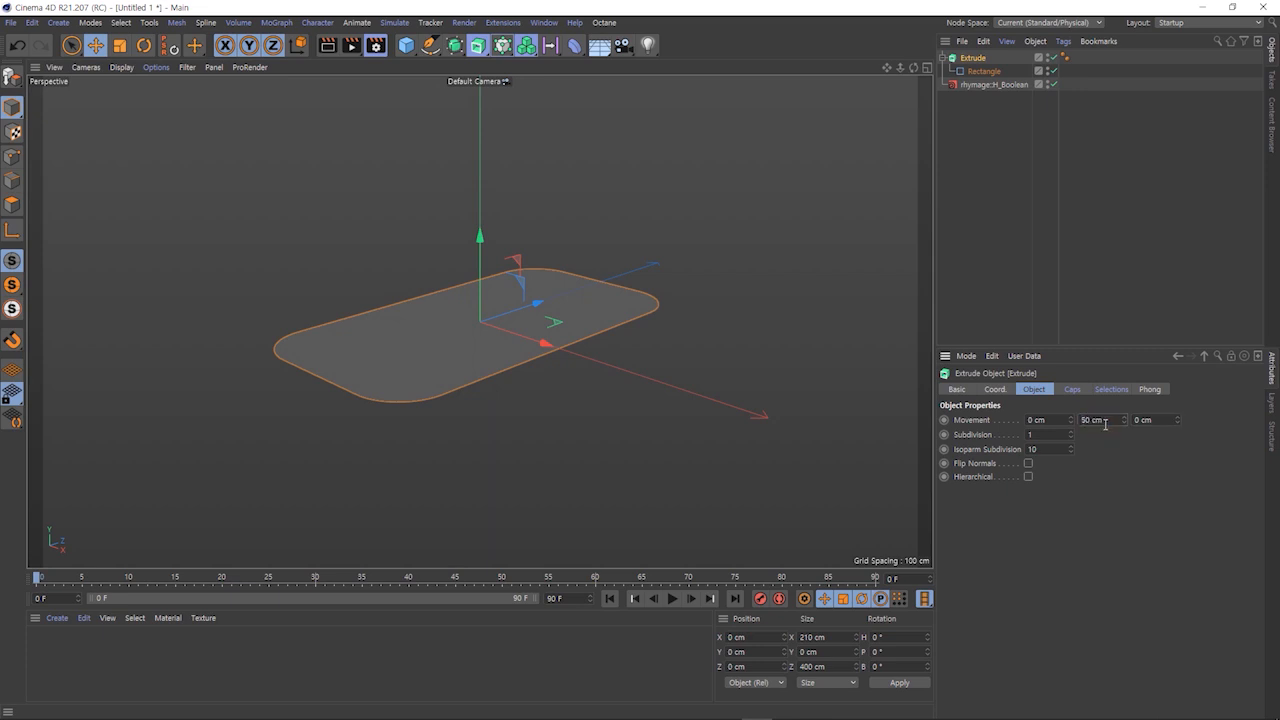
pyautogui.write('0')
pyautogui.press('Return')
pyautogui.moveTo(1124, 420); pyautogui.dragTo(1124, 365)
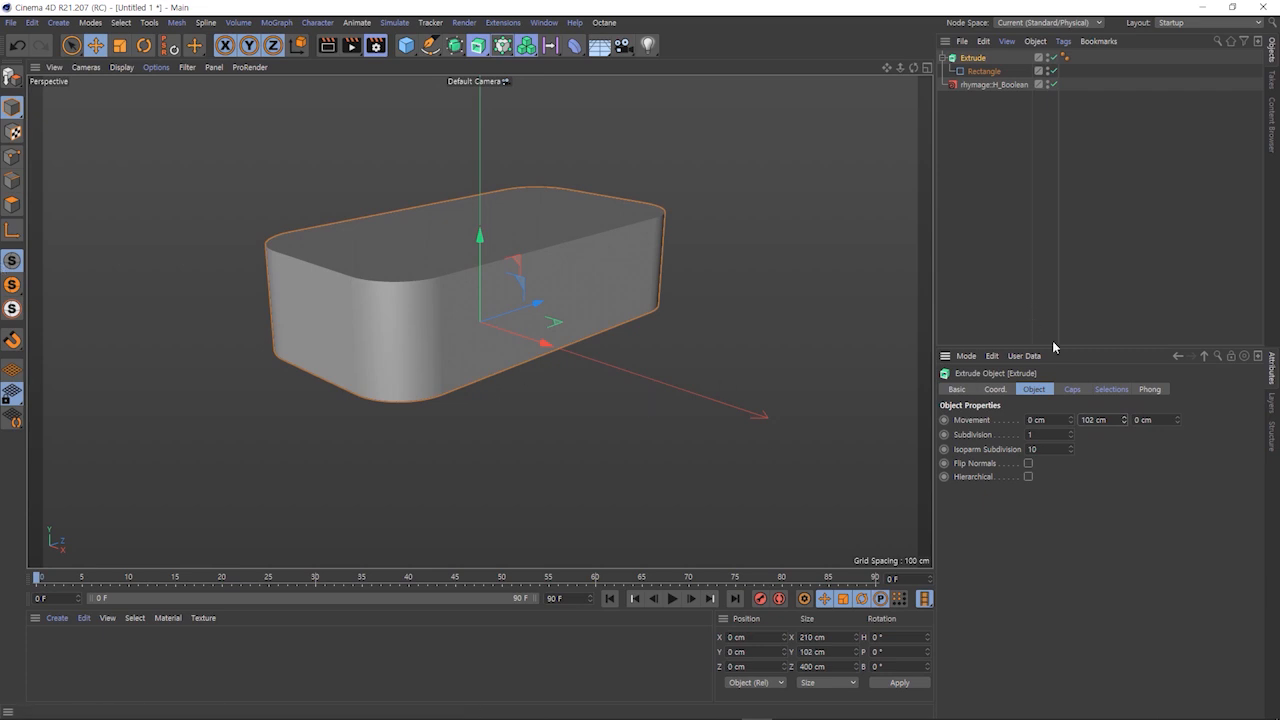
# Give both caps of the Extrude a round bevel of about 32.6 cm and display the viewport shading with lines.
pyautogui.click(1073, 390)
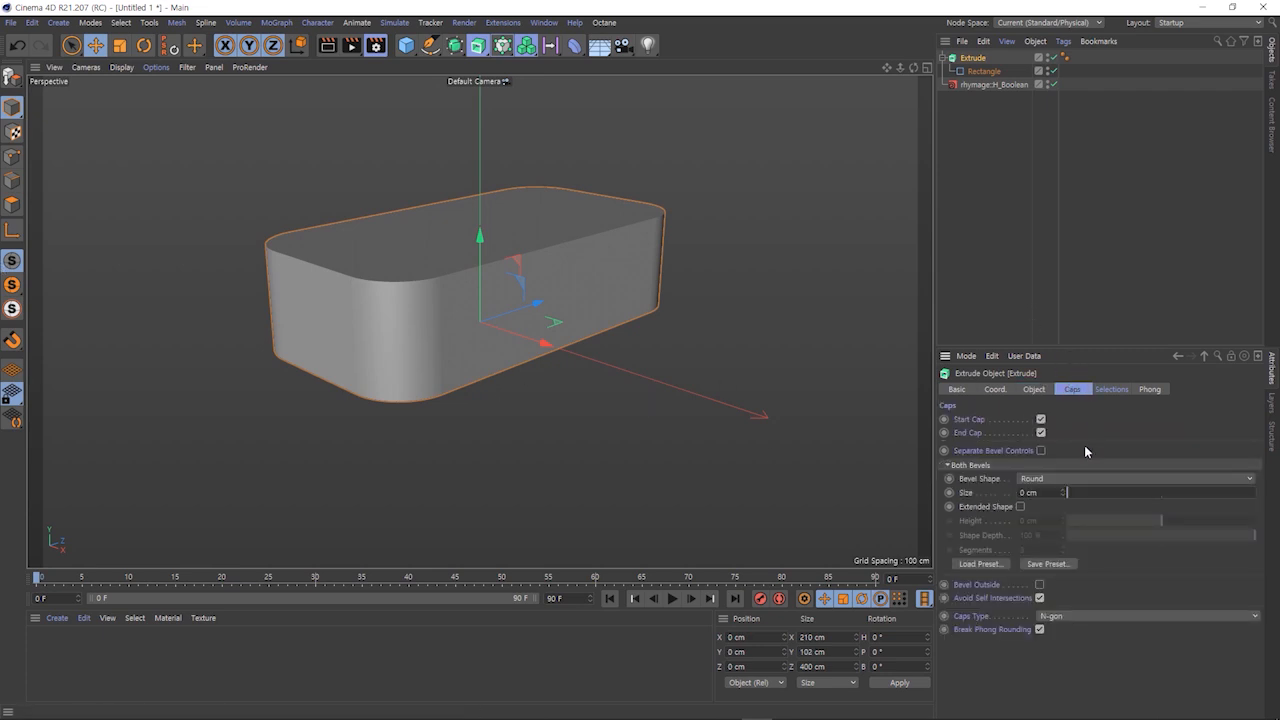
pyautogui.moveTo(1066, 490); pyautogui.dragTo(1129, 489)
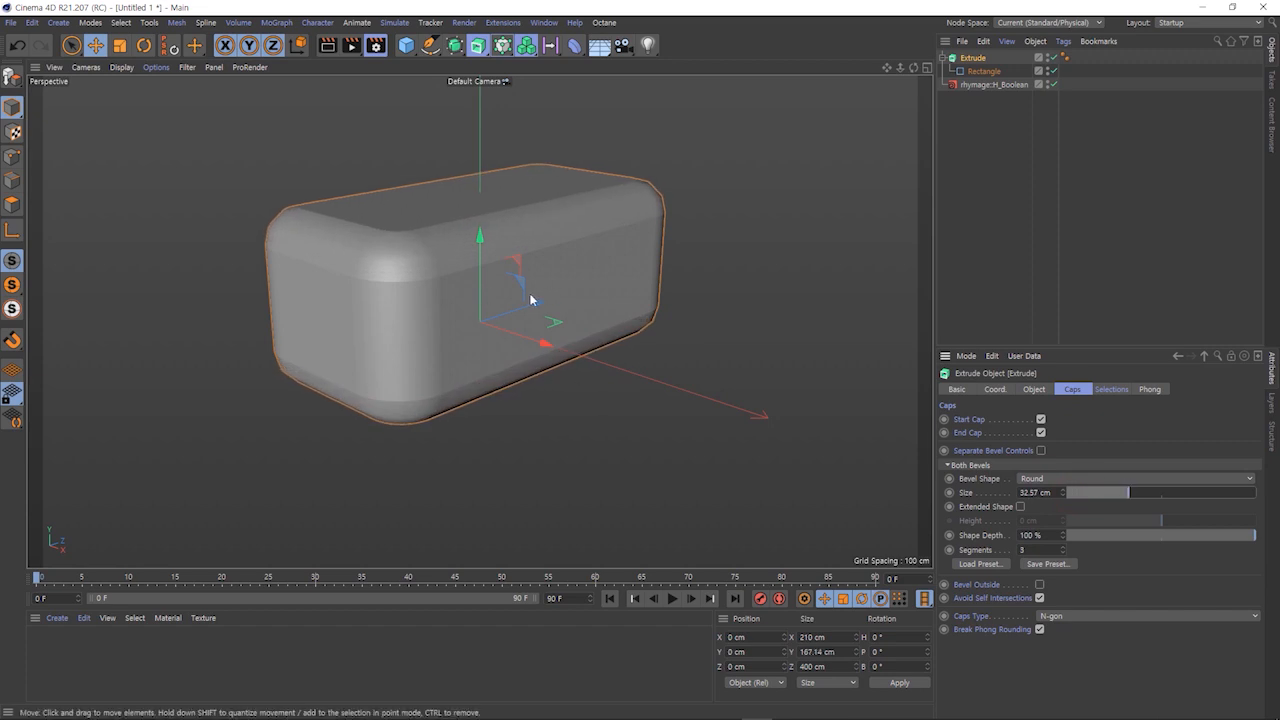
pyautogui.press('n')
pyautogui.press('b')
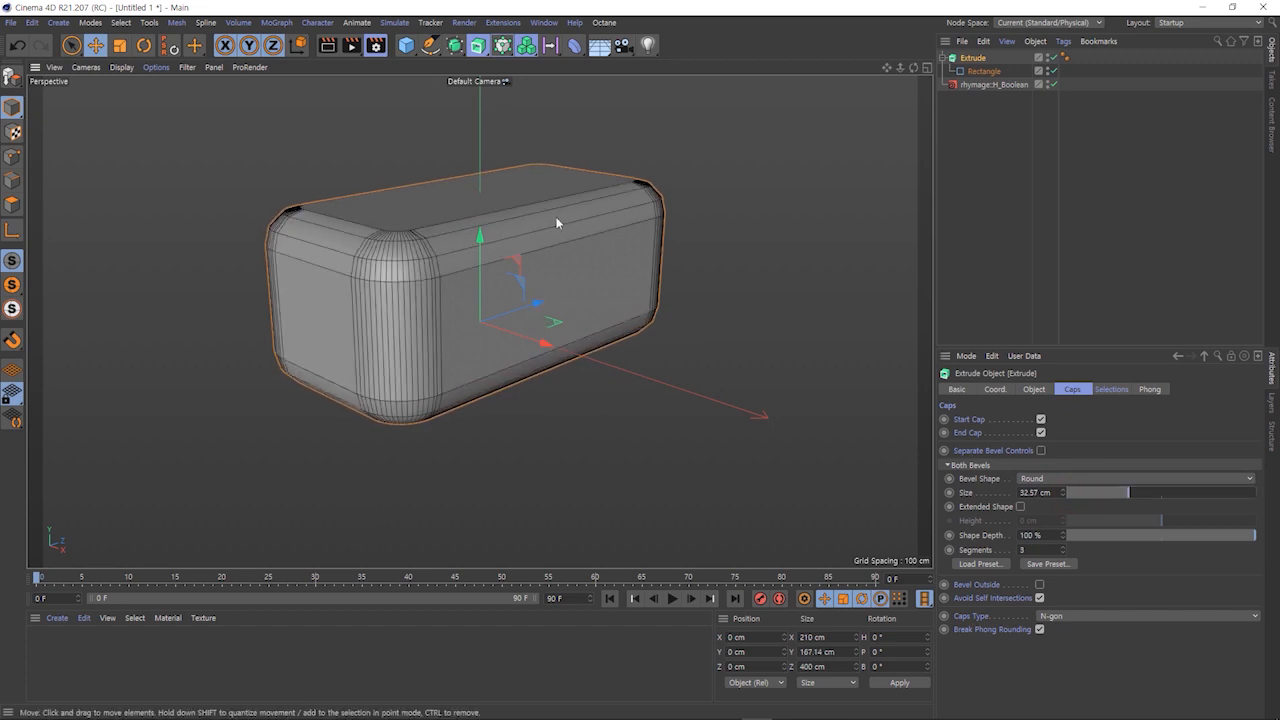
# Set the Extrude's cap bevel to 1 segment, keeping the Round bevel shape.
pyautogui.click(1068, 477)
pyautogui.click(1068, 477)
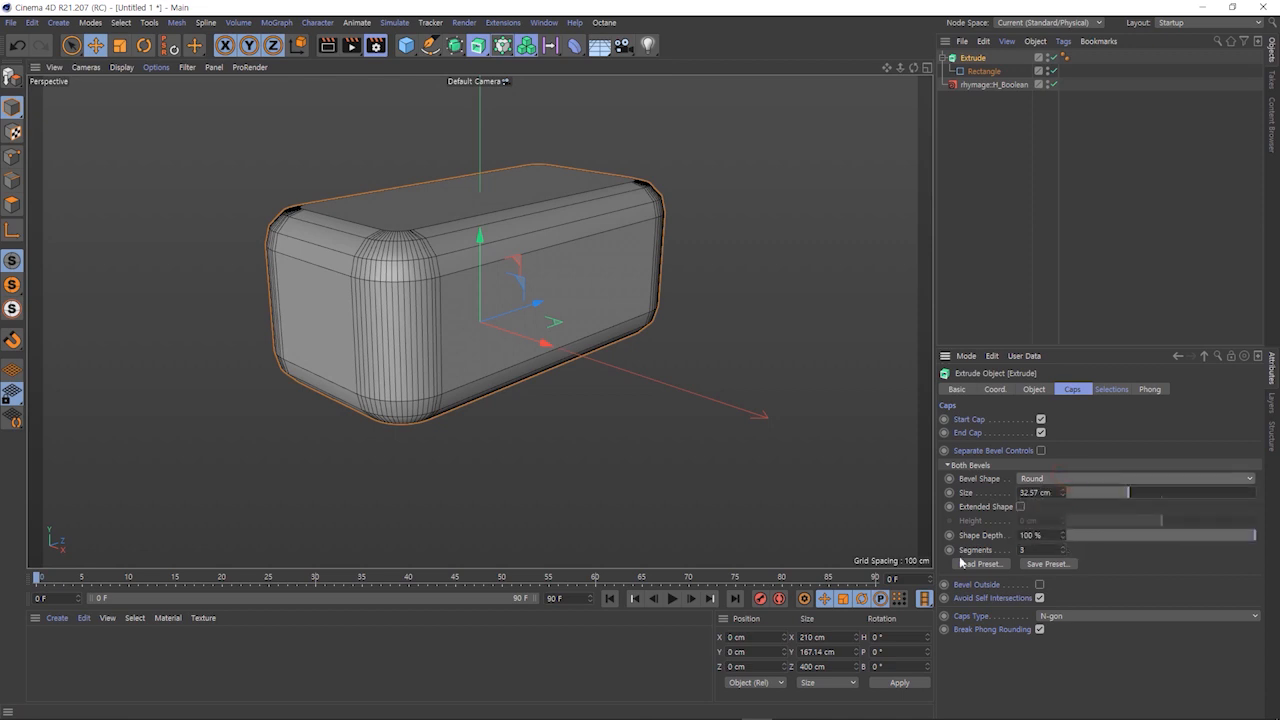
pyautogui.click(1062, 553)
pyautogui.click(1062, 553)
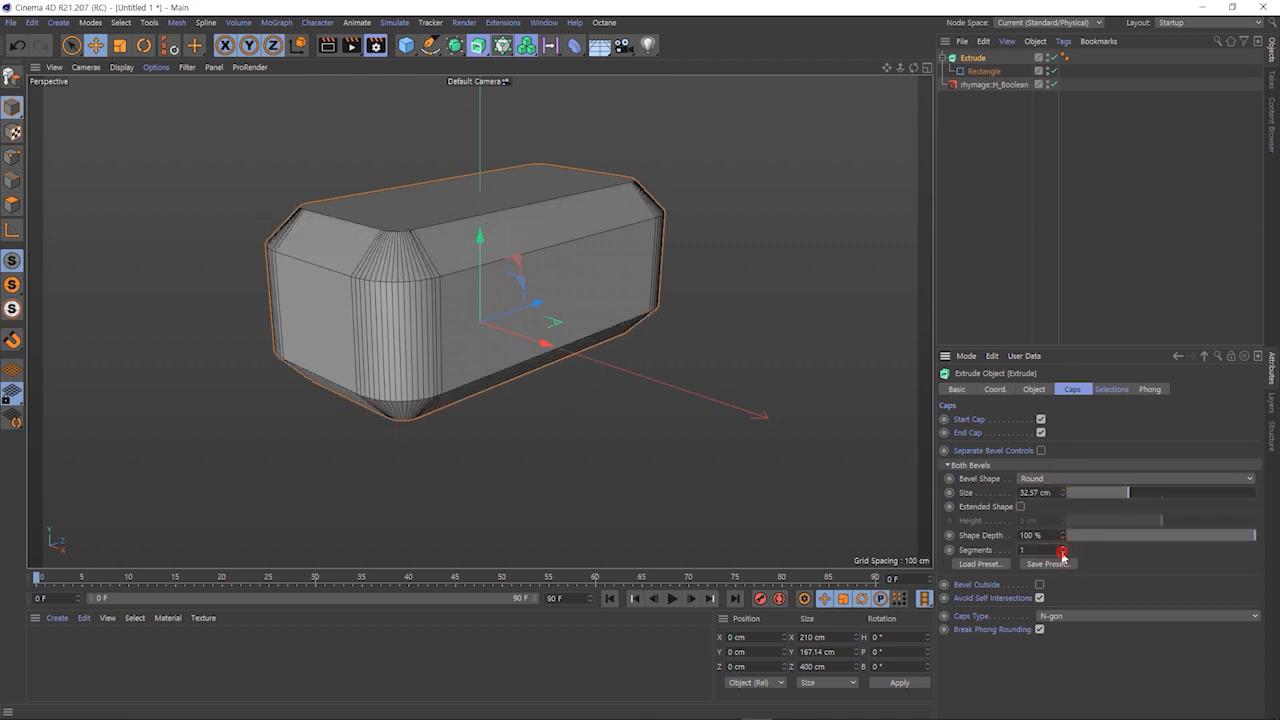
pyautogui.keyDown('alt'); pyautogui.moveTo(706, 397); pyautogui.dragTo(627, 398); pyautogui.keyUp('alt')
pyautogui.keyDown('alt'); pyautogui.moveTo(616, 355); pyautogui.dragTo(751, 419); pyautogui.keyUp('alt')
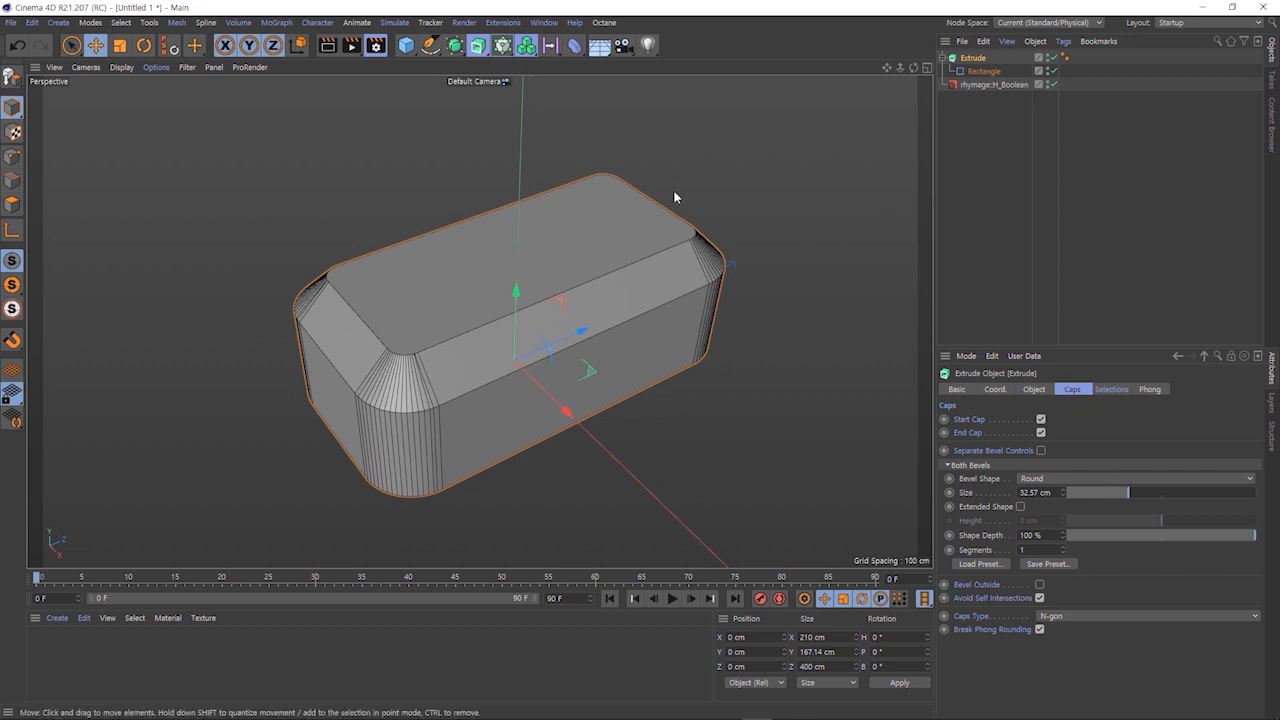
# Add a cube about 62.6 cm high and place it through the extrusion's side at about X 167 cm, Y 112 cm.
pyautogui.click(406, 45)
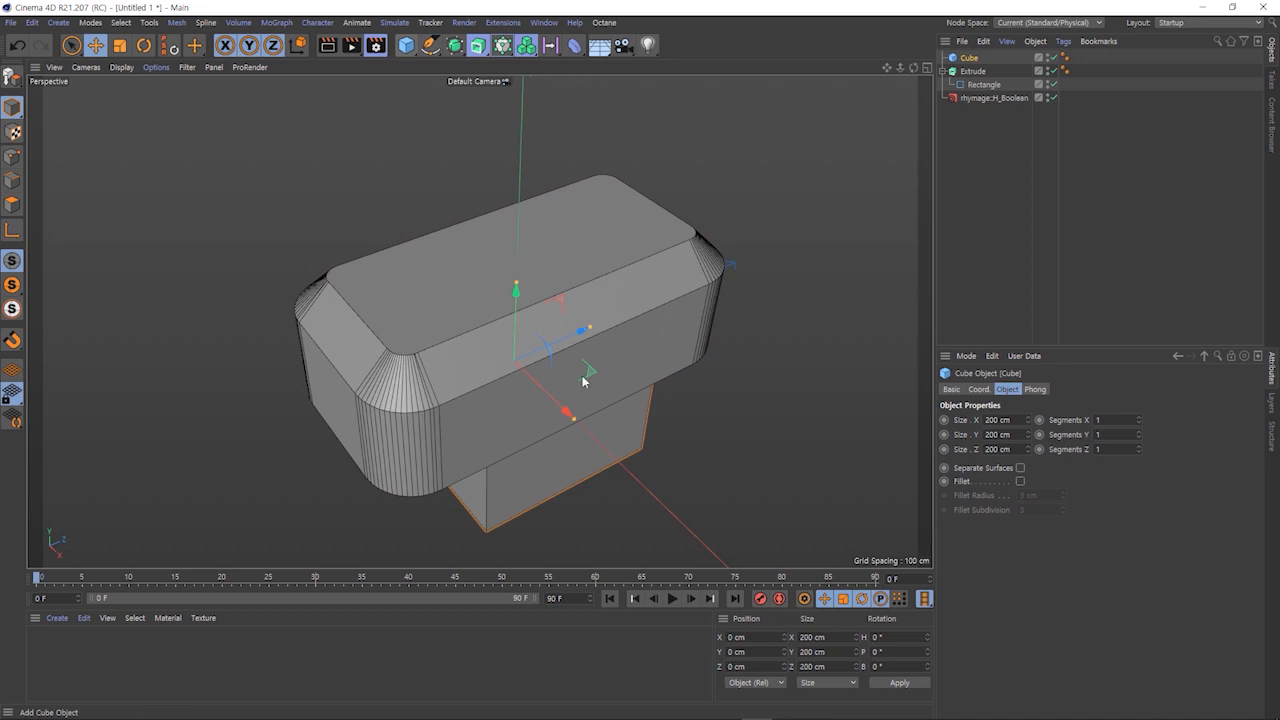
pyautogui.moveTo(515, 326); pyautogui.dragTo(594, 322)
pyautogui.moveTo(556, 384); pyautogui.dragTo(622, 468)
pyautogui.moveTo(590, 396); pyautogui.dragTo(596, 348)
pyautogui.moveTo(600, 295)
pyautogui.mouseDown()
pyautogui.moveTo(604, 372)
pyautogui.moveTo(601, 281)
pyautogui.mouseUp()
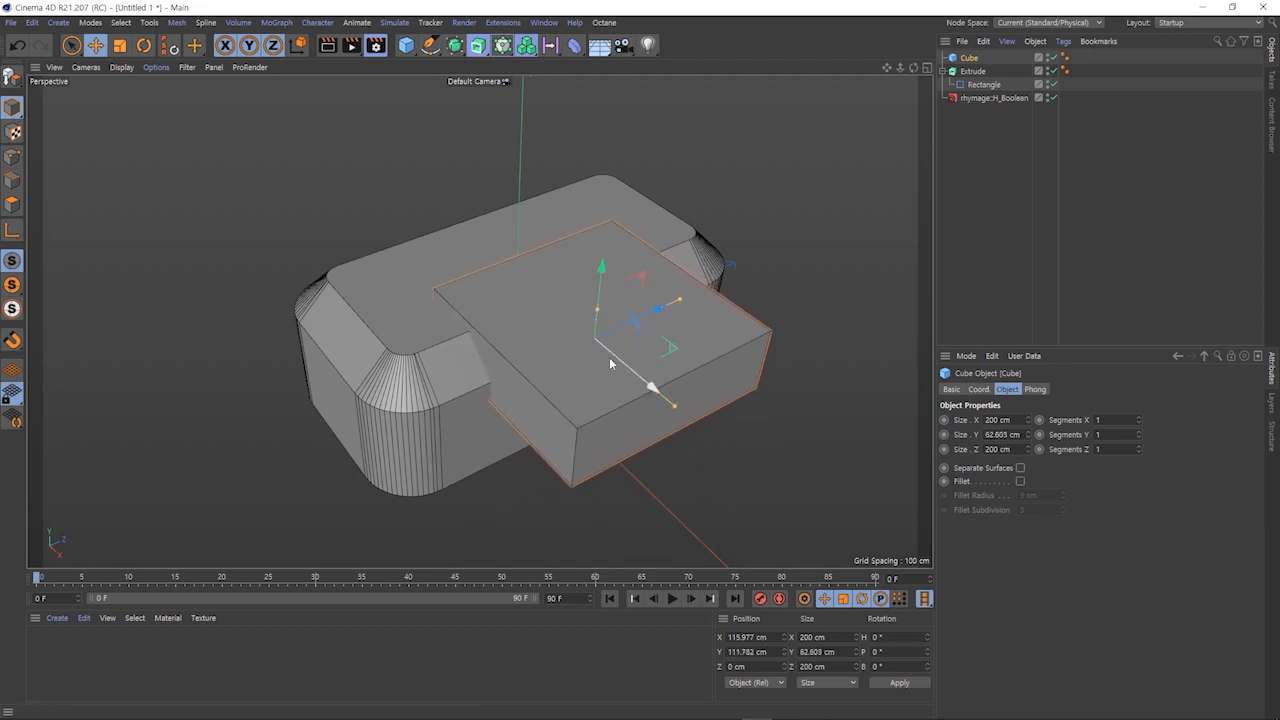
pyautogui.moveTo(634, 372); pyautogui.dragTo(681, 401)
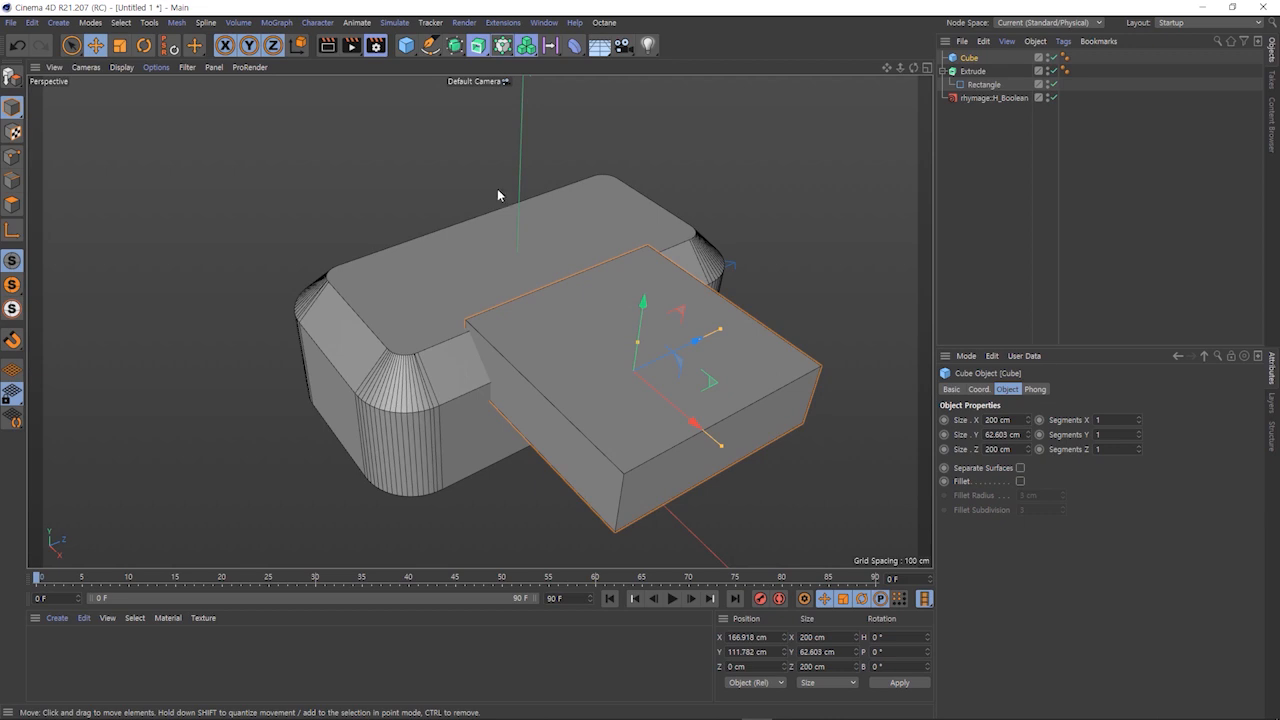
# Assign the Extrude as the Base Object input of the rhymage::H_Boolean asset.
pyautogui.click(993, 98)
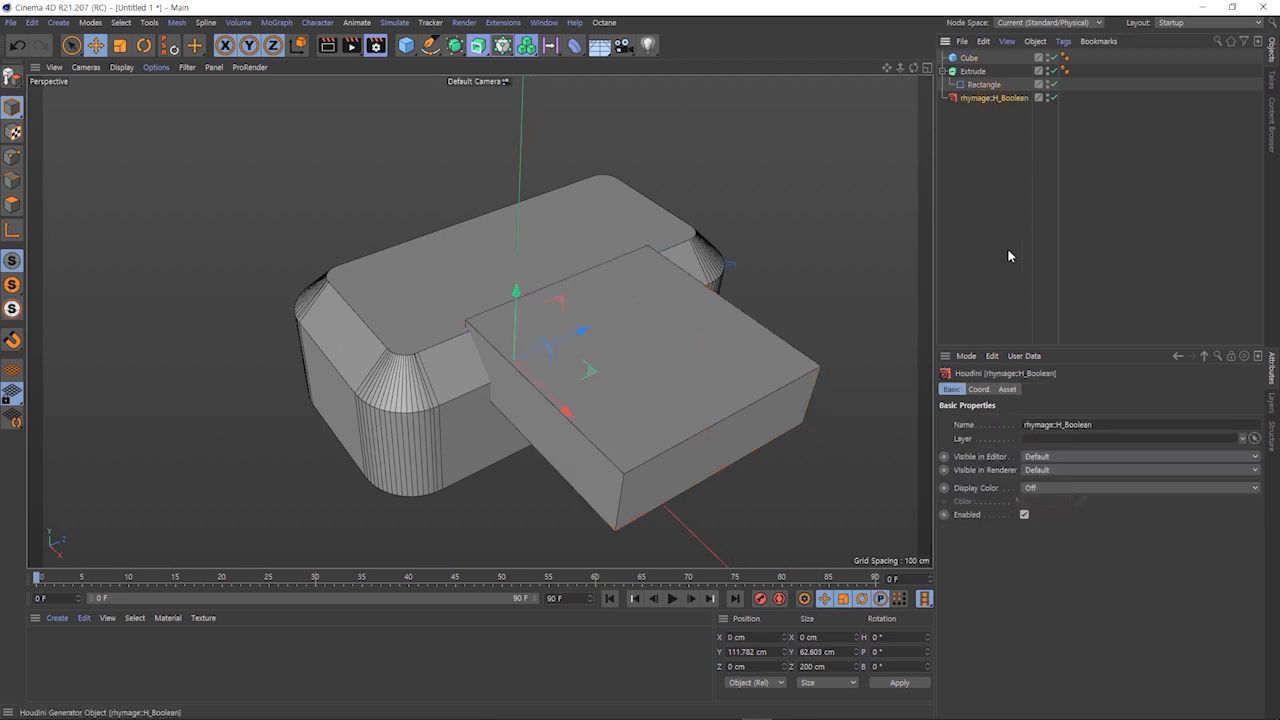
pyautogui.moveTo(1075, 347); pyautogui.dragTo(1073, 214)
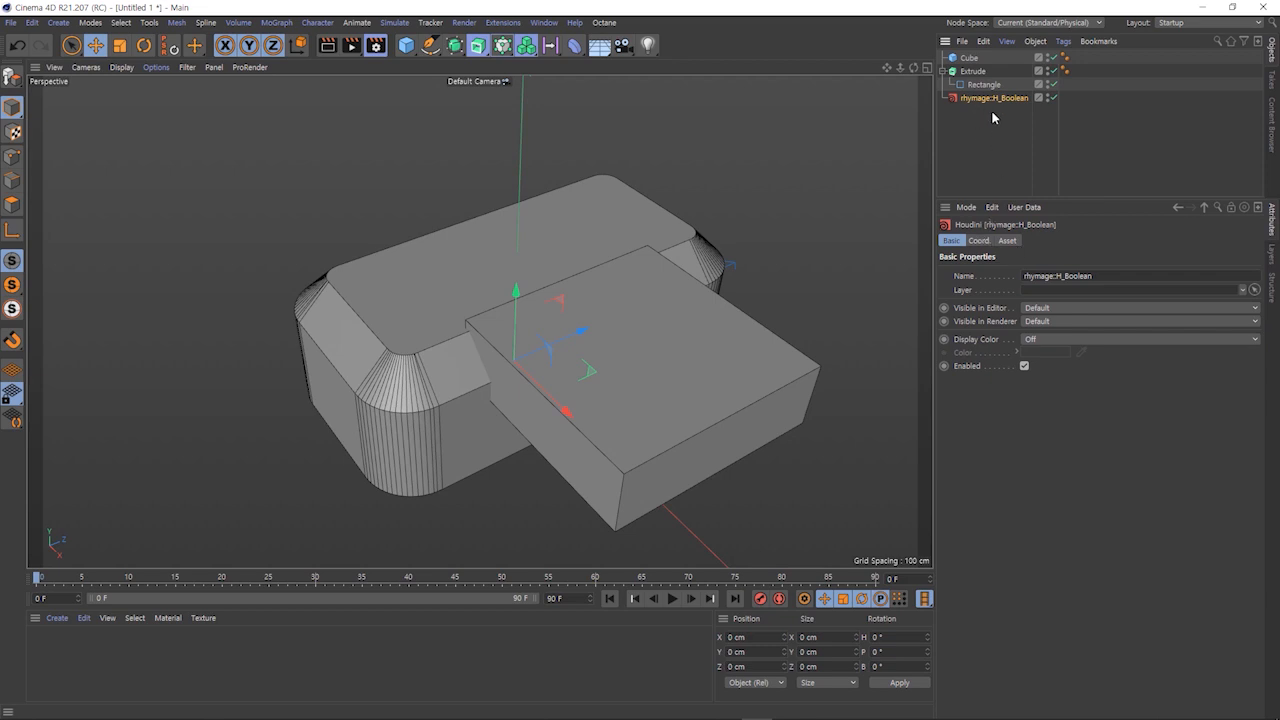
pyautogui.click(1007, 241)
pyautogui.click(978, 433)
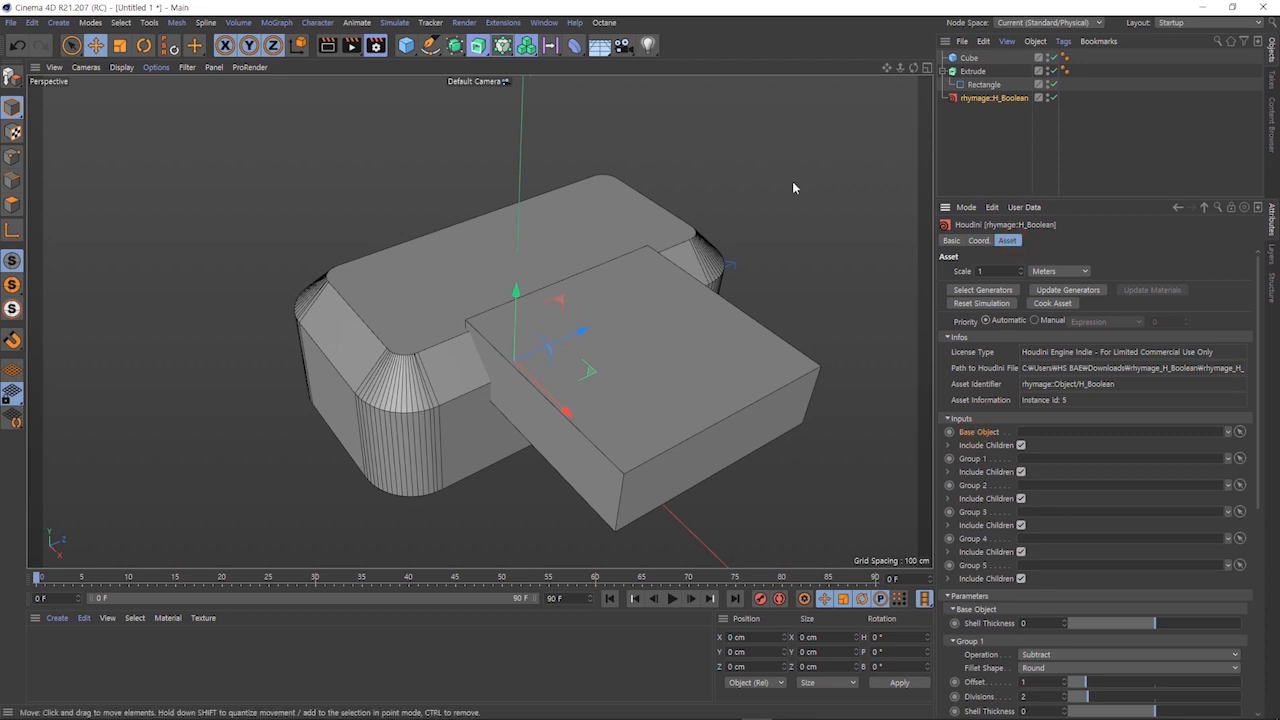
pyautogui.moveTo(972, 75); pyautogui.dragTo(1086, 432)
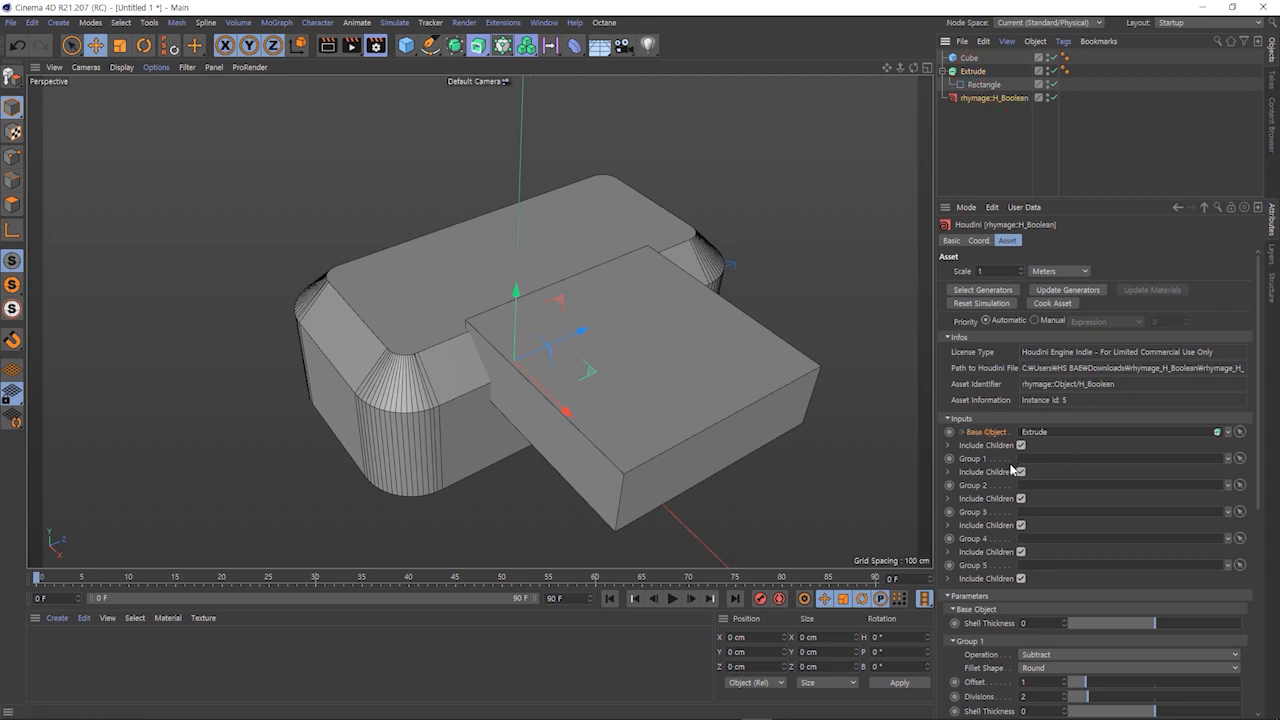
# Assign the Cube as the Group 1 input of the H_Boolean asset.
pyautogui.click(975, 458)
pyautogui.click(948, 579)
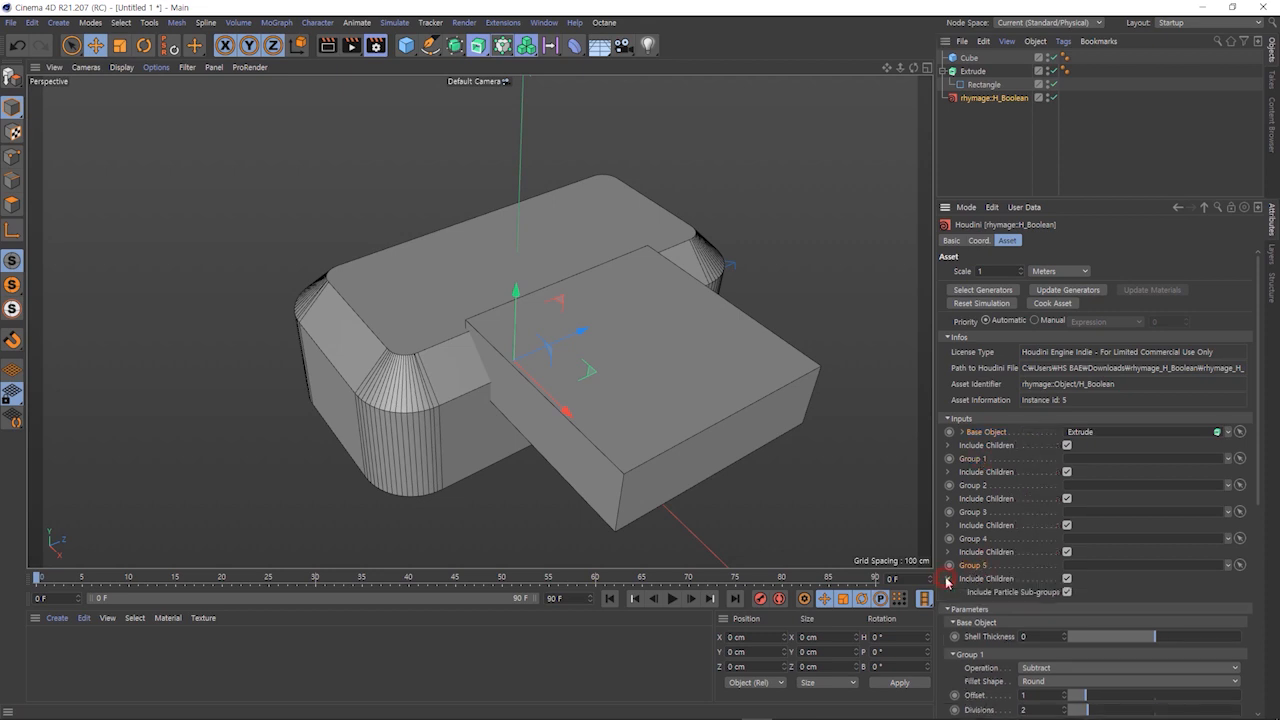
pyautogui.click(948, 580)
pyautogui.click(981, 460)
pyautogui.moveTo(971, 58); pyautogui.dragTo(972, 60)
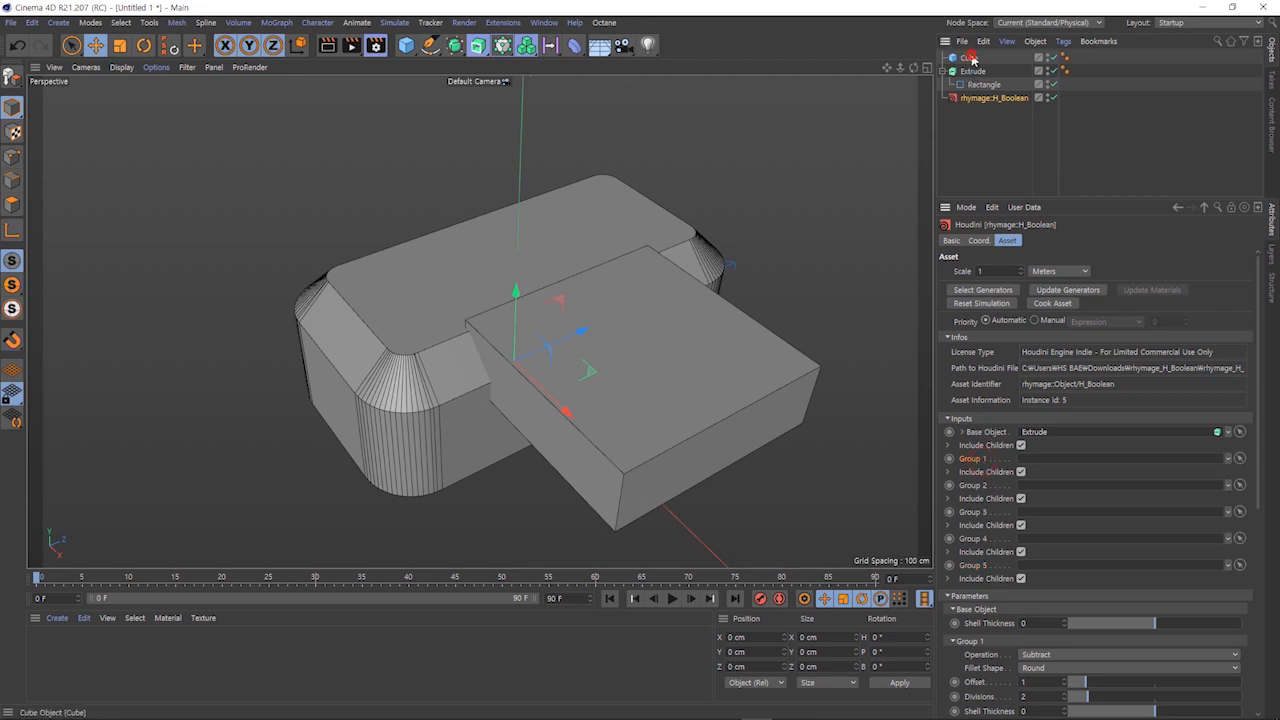
pyautogui.moveTo(1083, 219); pyautogui.dragTo(1104, 468)
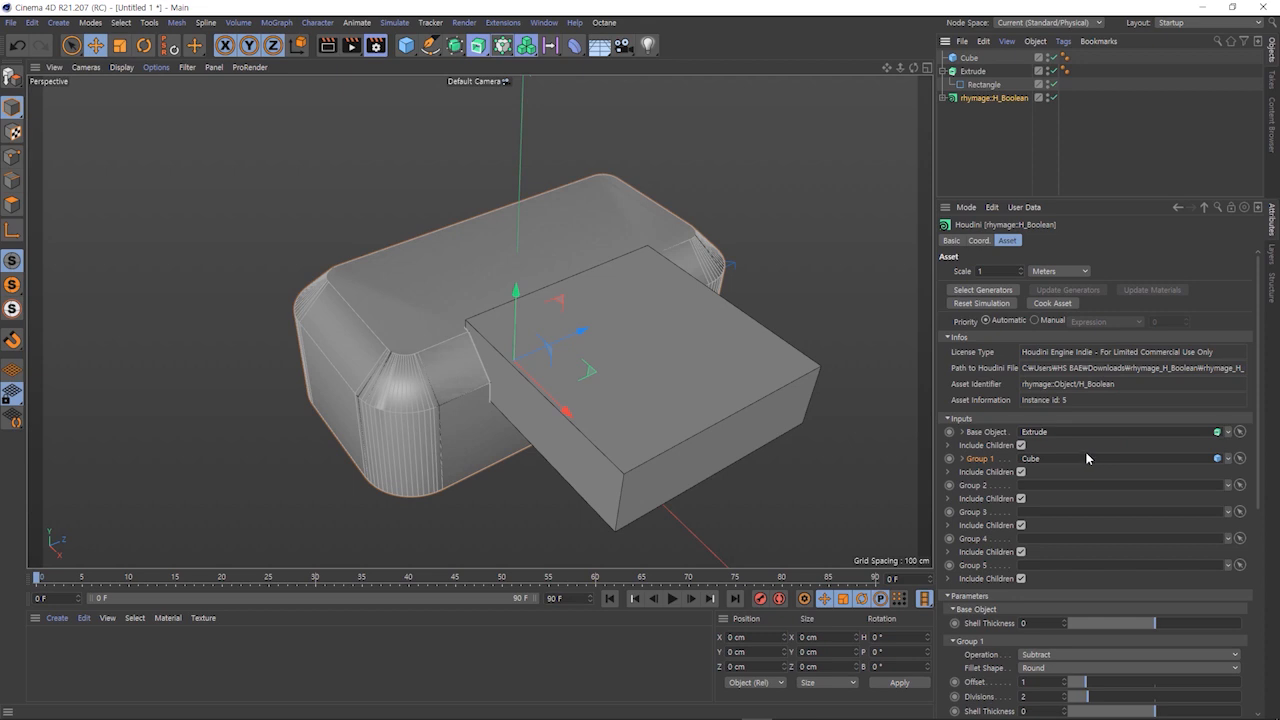
# Examine the generated object under H_Boolean, including its polygon selection tags and UVW tag.
pyautogui.click(944, 98)
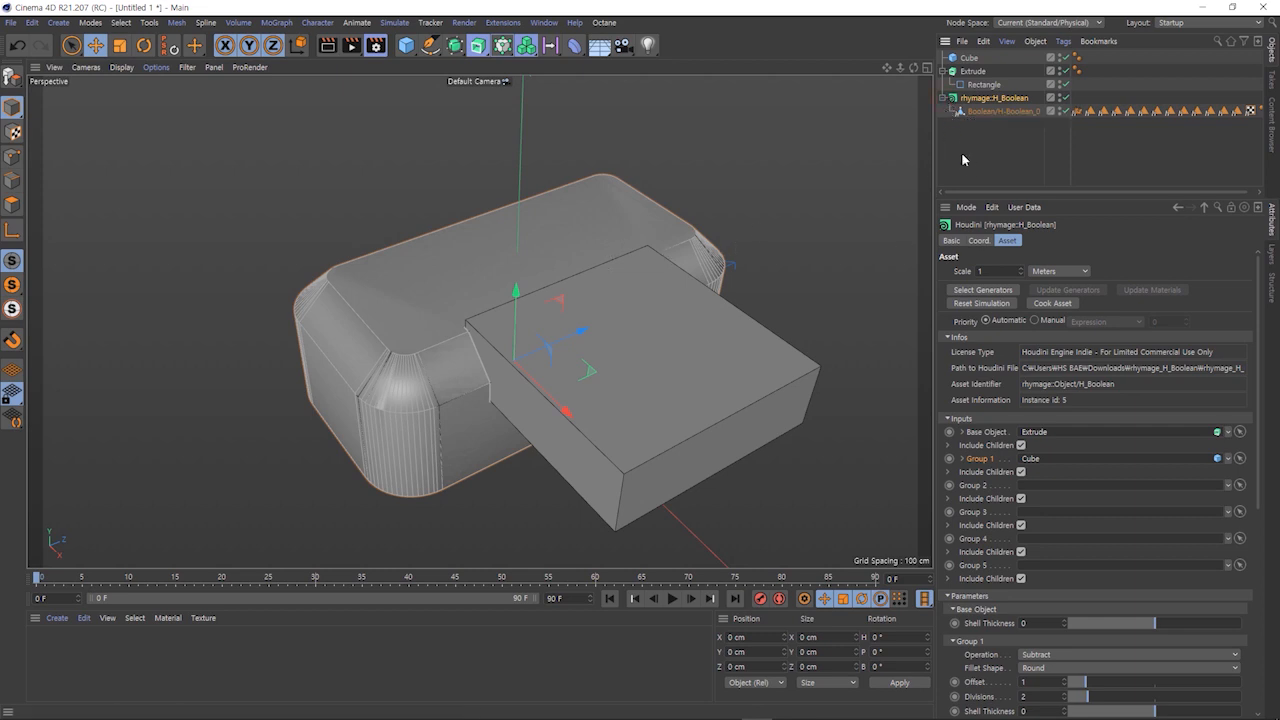
pyautogui.click(988, 112)
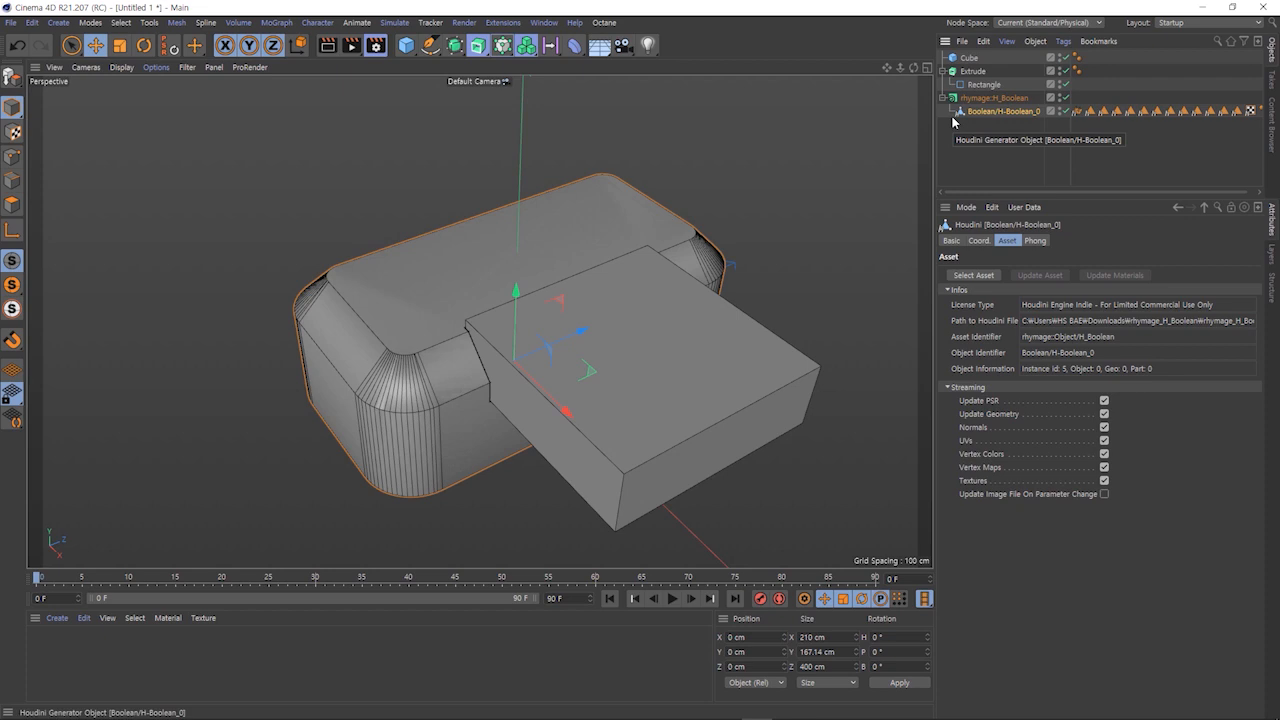
pyautogui.click(1104, 111)
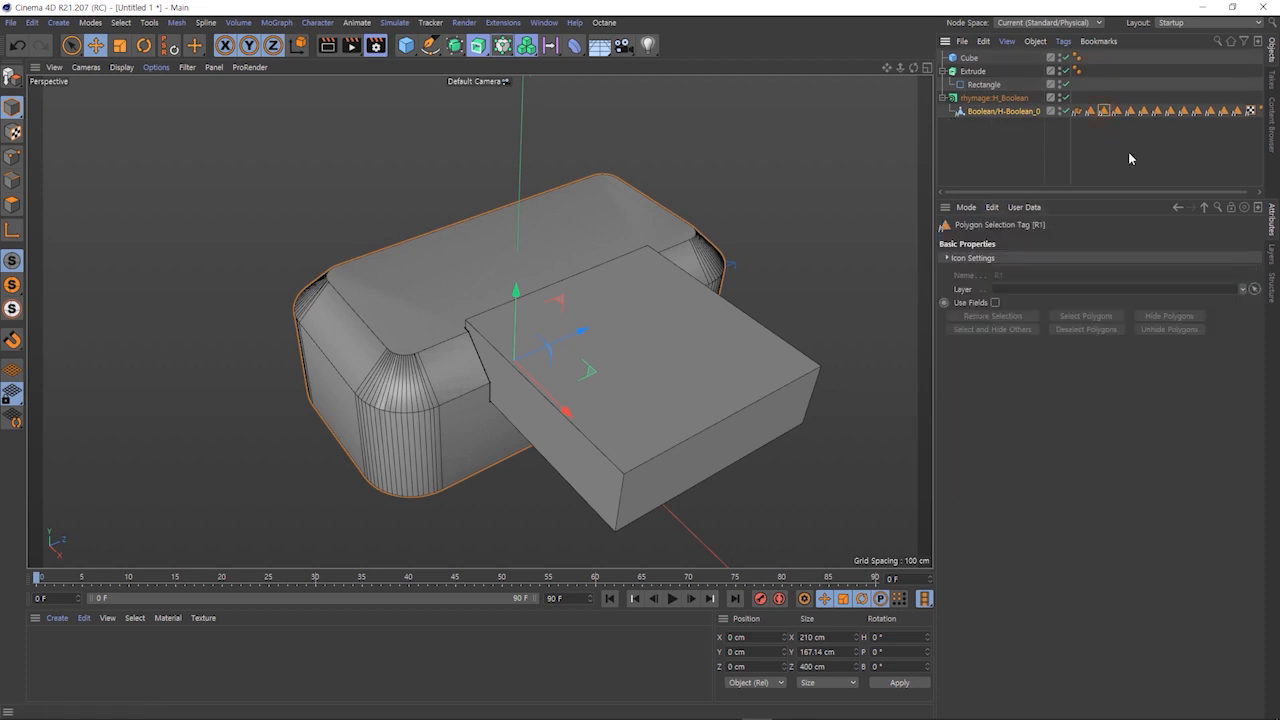
pyautogui.click(1184, 111)
pyautogui.click(1209, 114)
pyautogui.click(1250, 112)
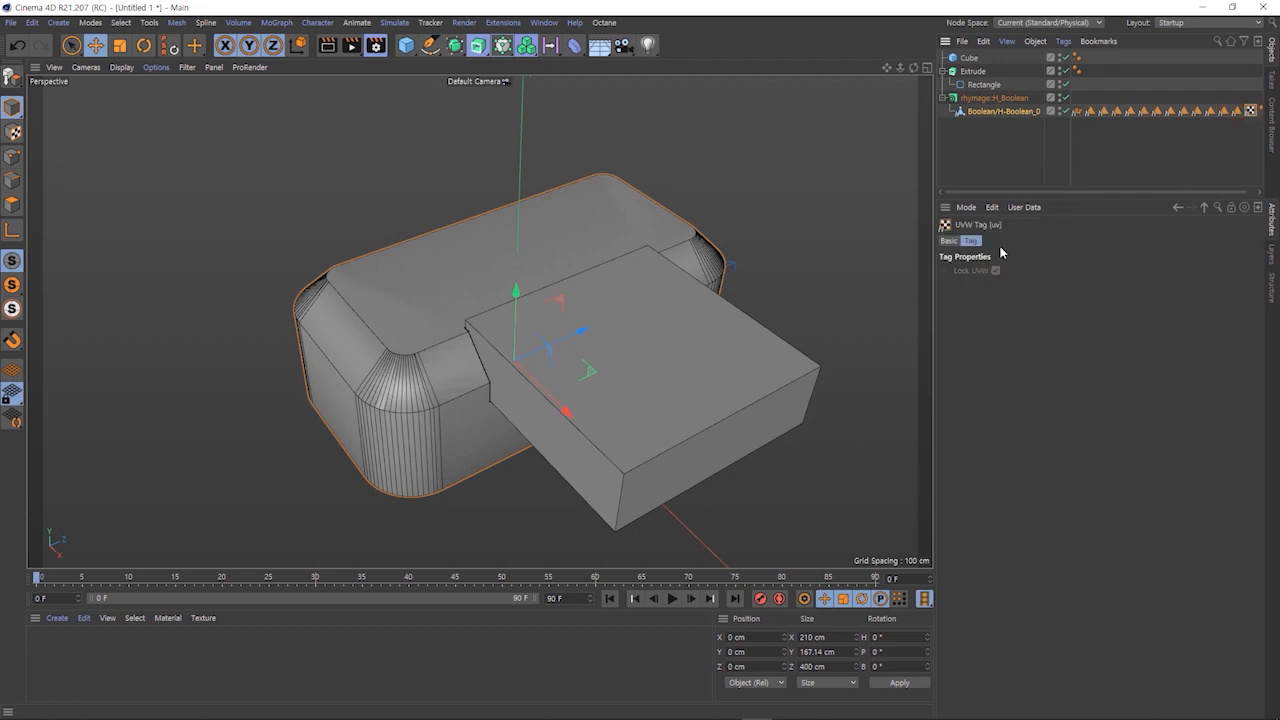
# Disable the Cube and Extrude to inspect the Boolean cut, and enable both again.
pyautogui.click(990, 99)
pyautogui.click(973, 71)
pyautogui.click(1062, 57)
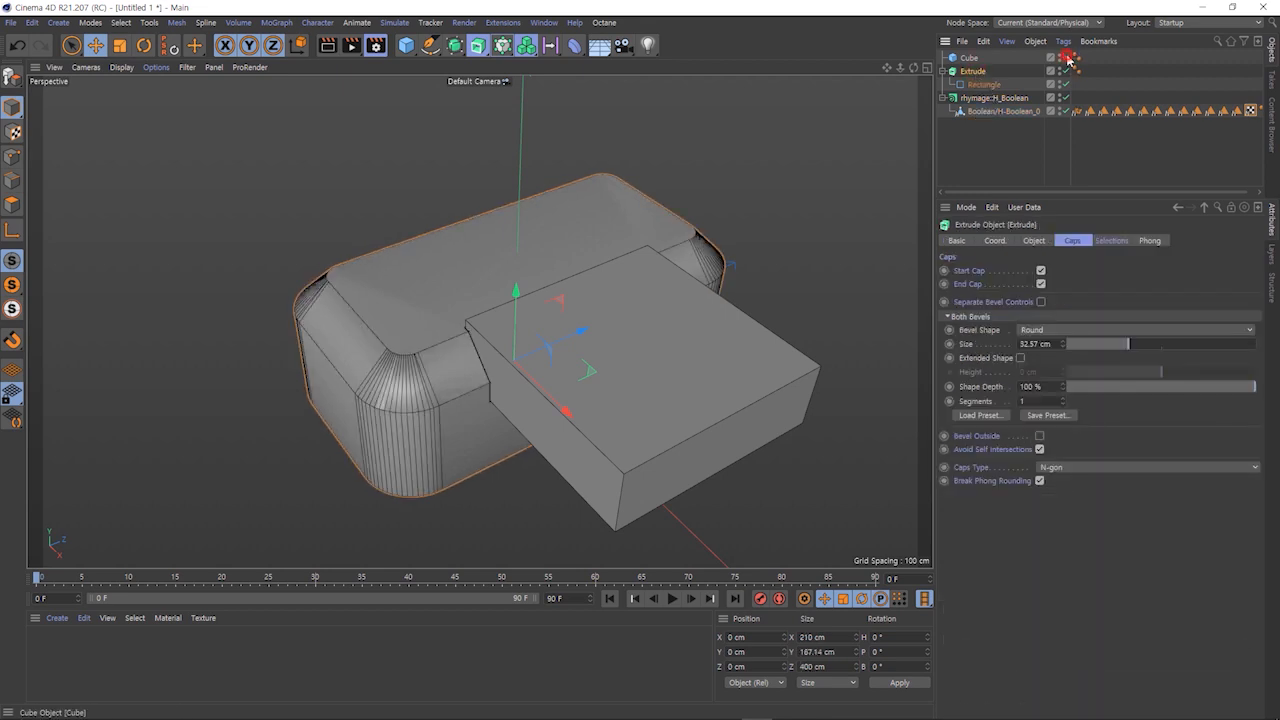
pyautogui.click(1062, 57)
pyautogui.click(1063, 71)
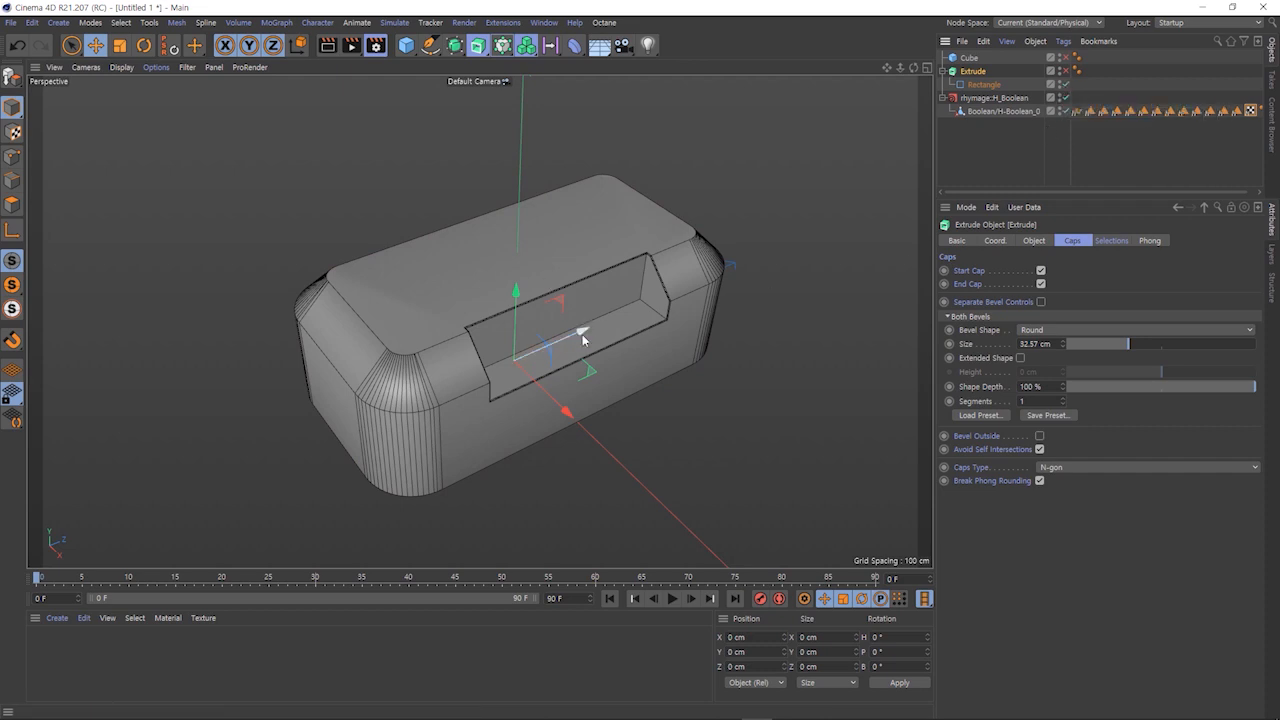
pyautogui.keyDown('alt'); pyautogui.moveTo(625, 399); pyautogui.dragTo(630, 348); pyautogui.keyUp('alt')
pyautogui.click(1066, 71)
pyautogui.click(1066, 58)
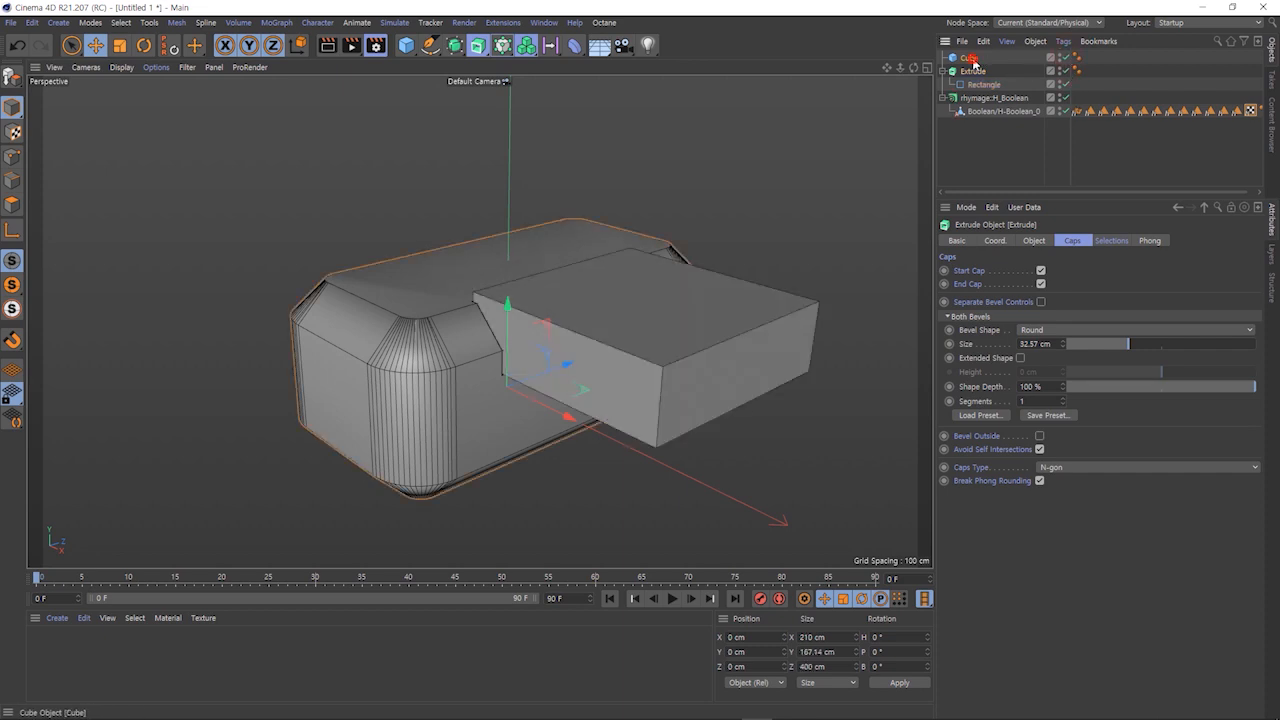
# Toggle the Cube and Extrude off and on and switch the Cube's visibility to compare the source objects with the Boolean result.
pyautogui.click(970, 58)
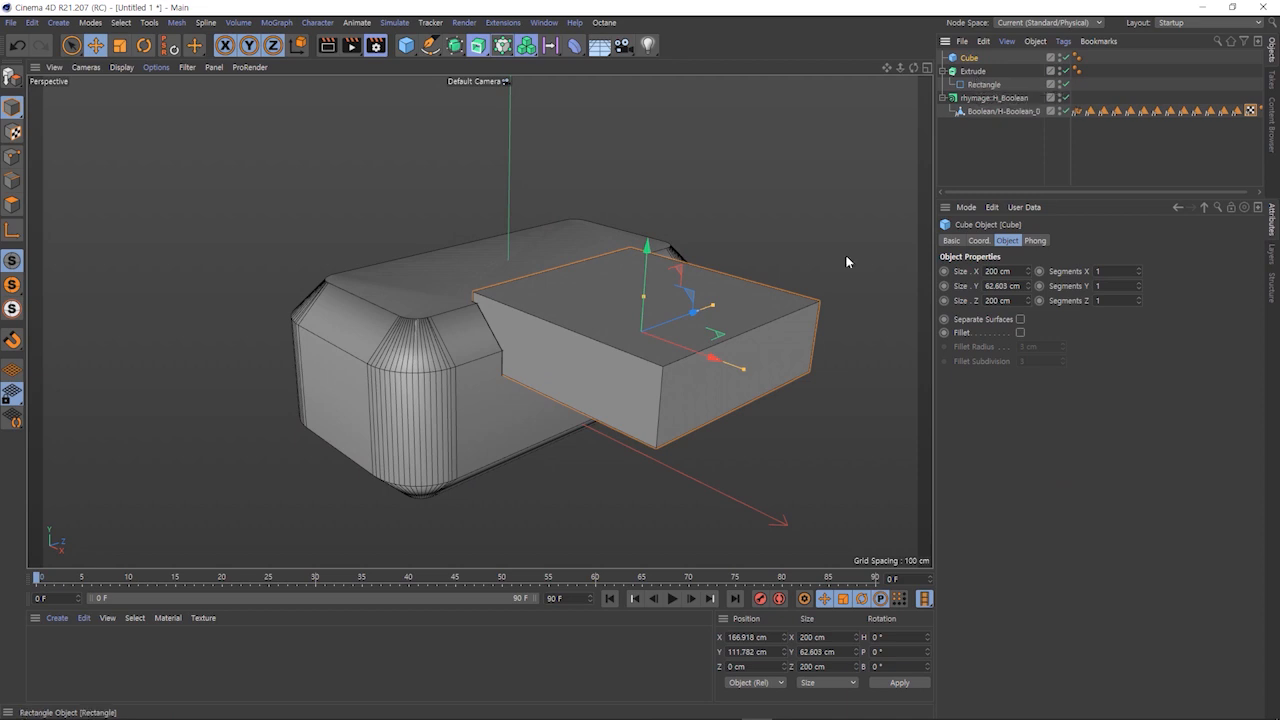
pyautogui.click(1067, 58)
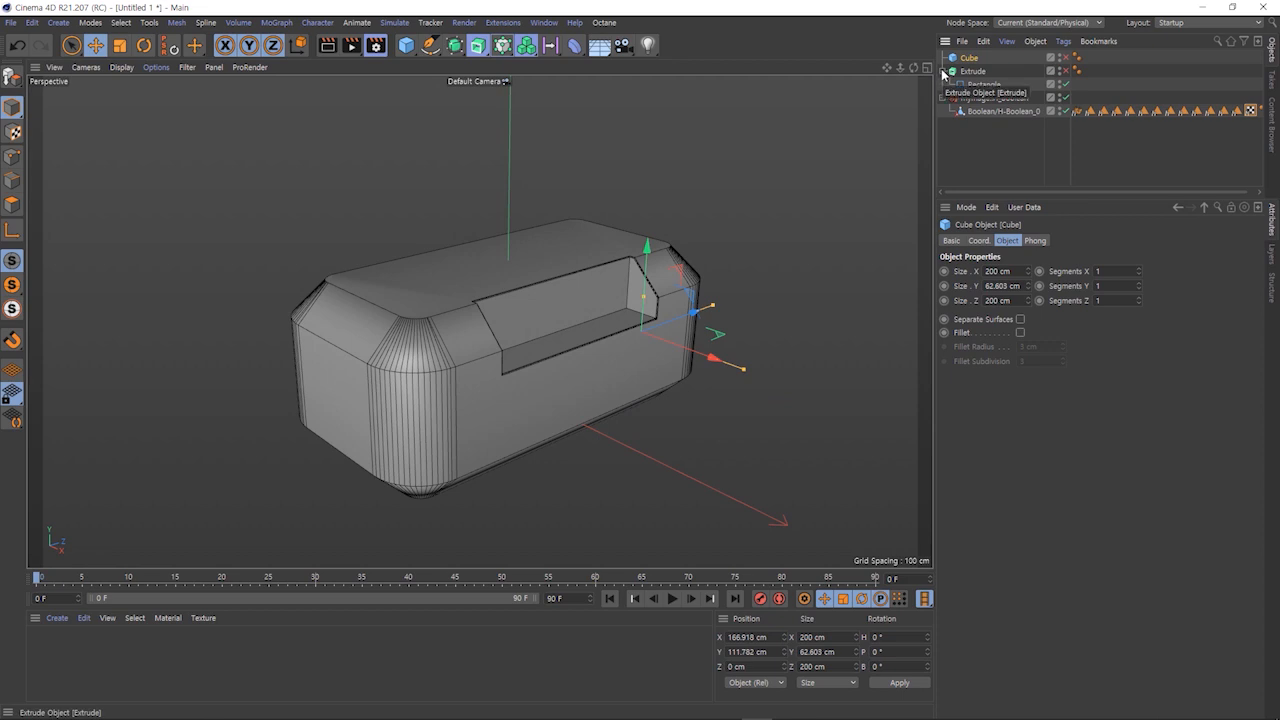
pyautogui.click(955, 71)
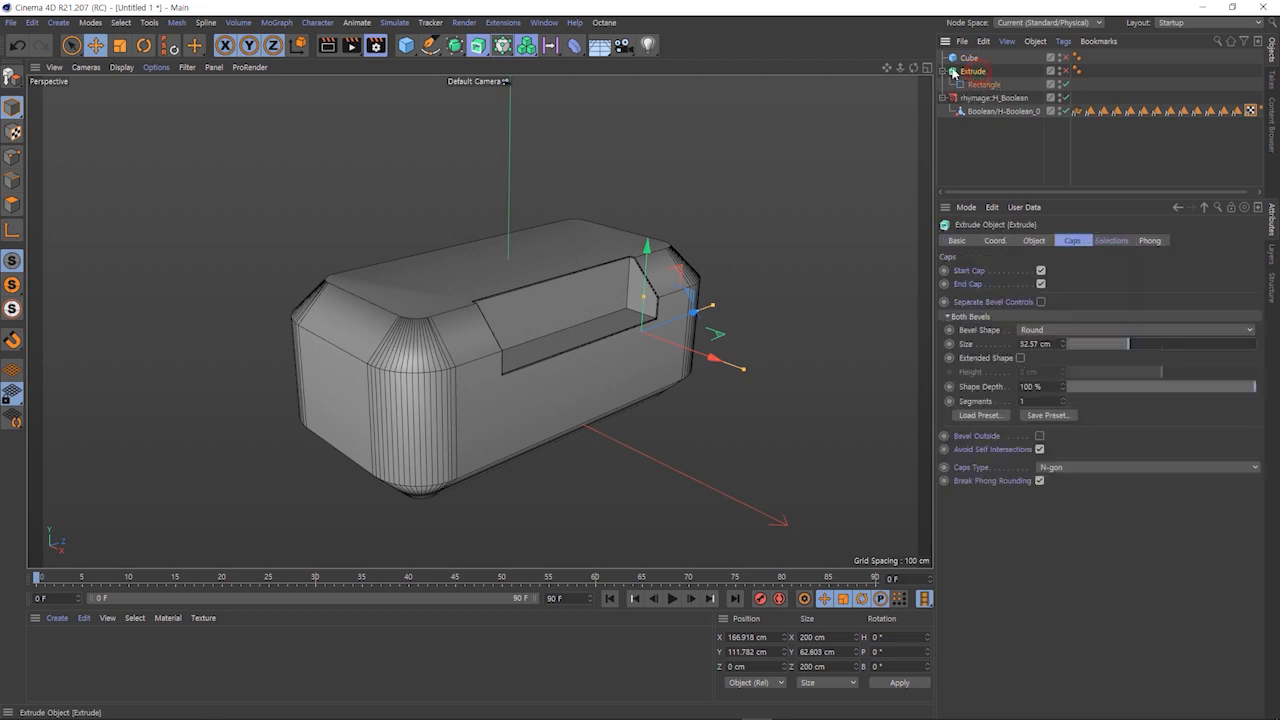
pyautogui.click(1067, 58)
pyautogui.click(1062, 58)
pyautogui.click(1061, 58)
pyautogui.click(1062, 58)
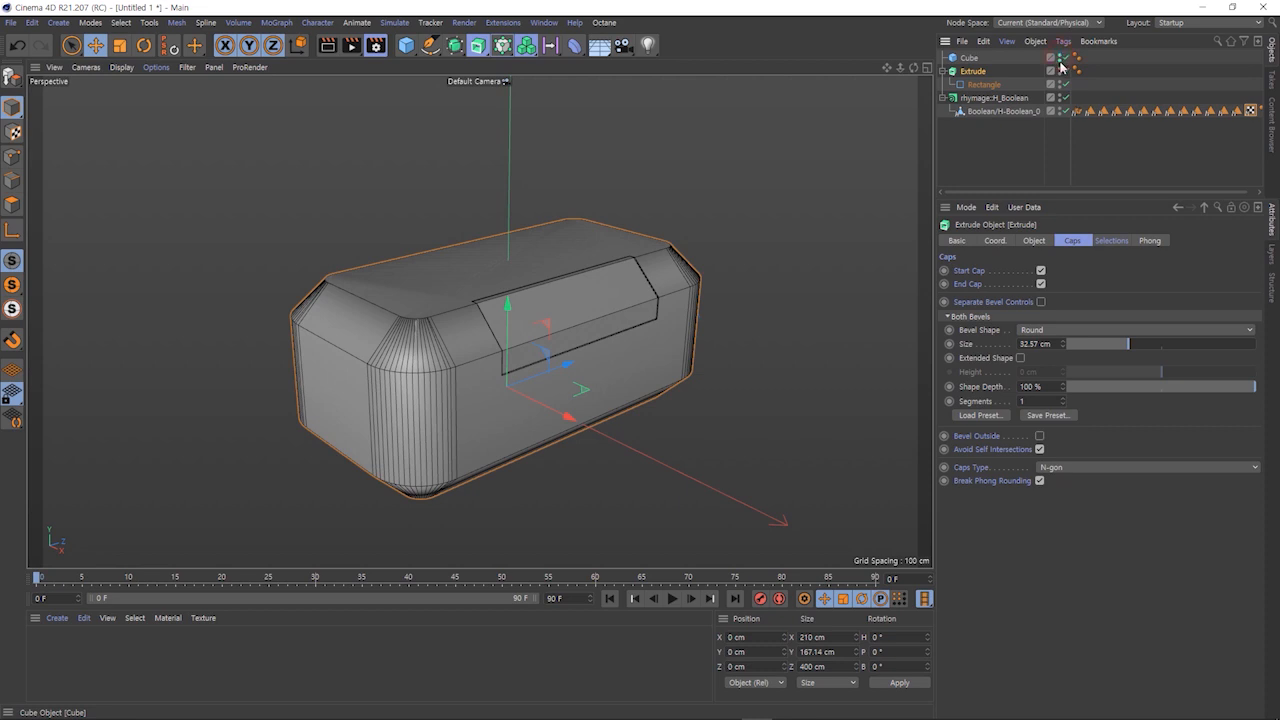
pyautogui.click(1062, 58)
pyautogui.click(1062, 58)
pyautogui.click(1062, 58)
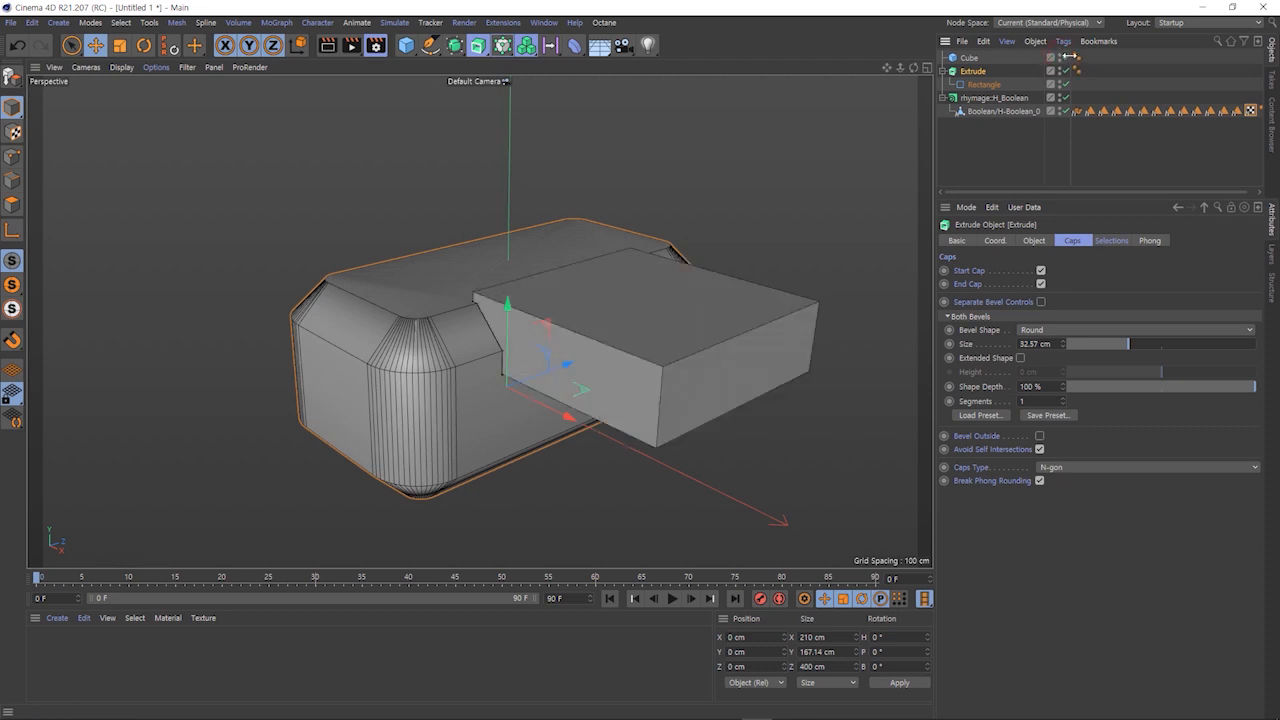
# Disable the Cube and Extrude so that only the Boolean result is displayed.
pyautogui.click(1063, 59)
pyautogui.click(1068, 72)
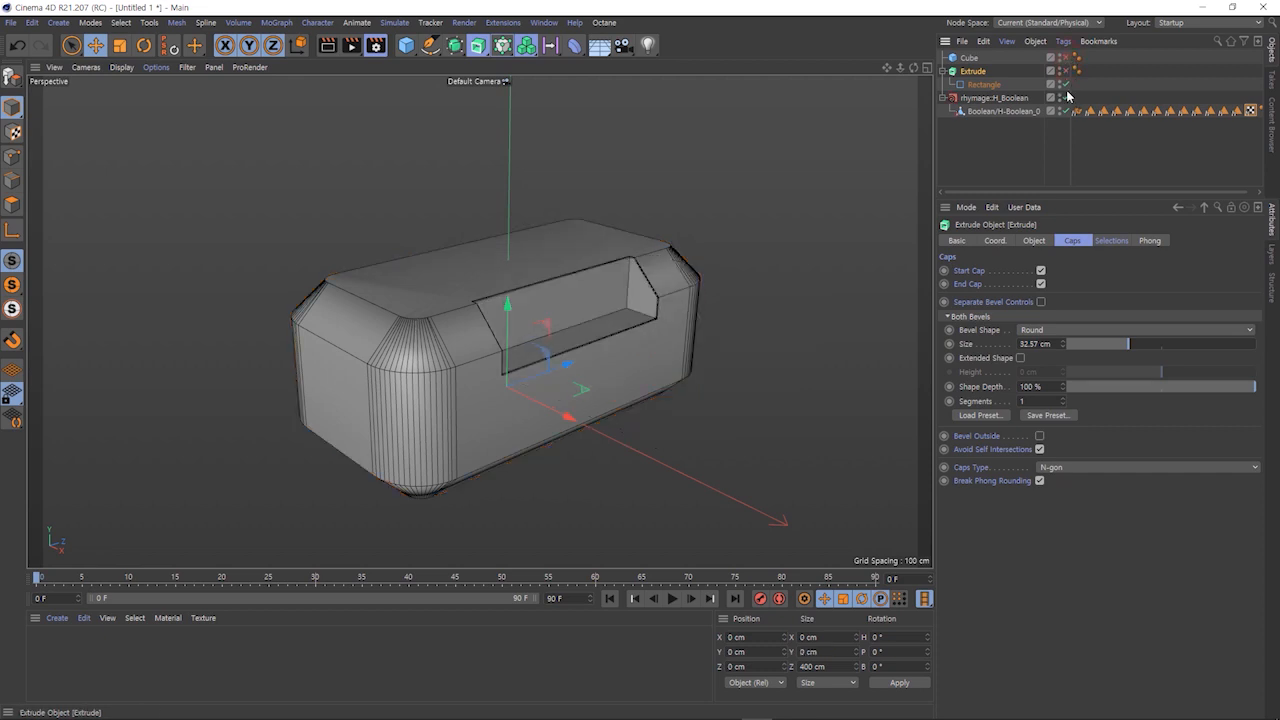
pyautogui.keyDown('alt'); pyautogui.moveTo(566, 355); pyautogui.dragTo(590, 328); pyautogui.keyUp('alt')
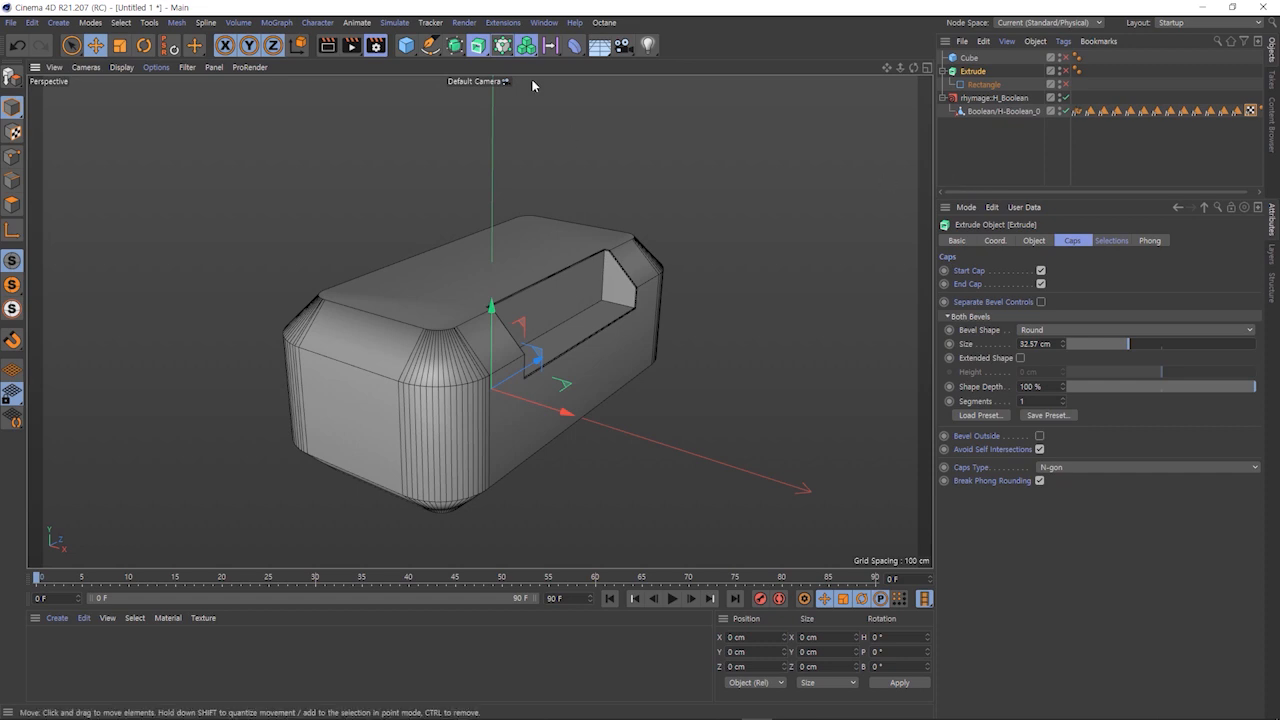
# Place the re-enabled Cube in a Symmetry generator and assign the Symmetry as the H_Boolean asset's Group 1 input.
pyautogui.click(457, 48)
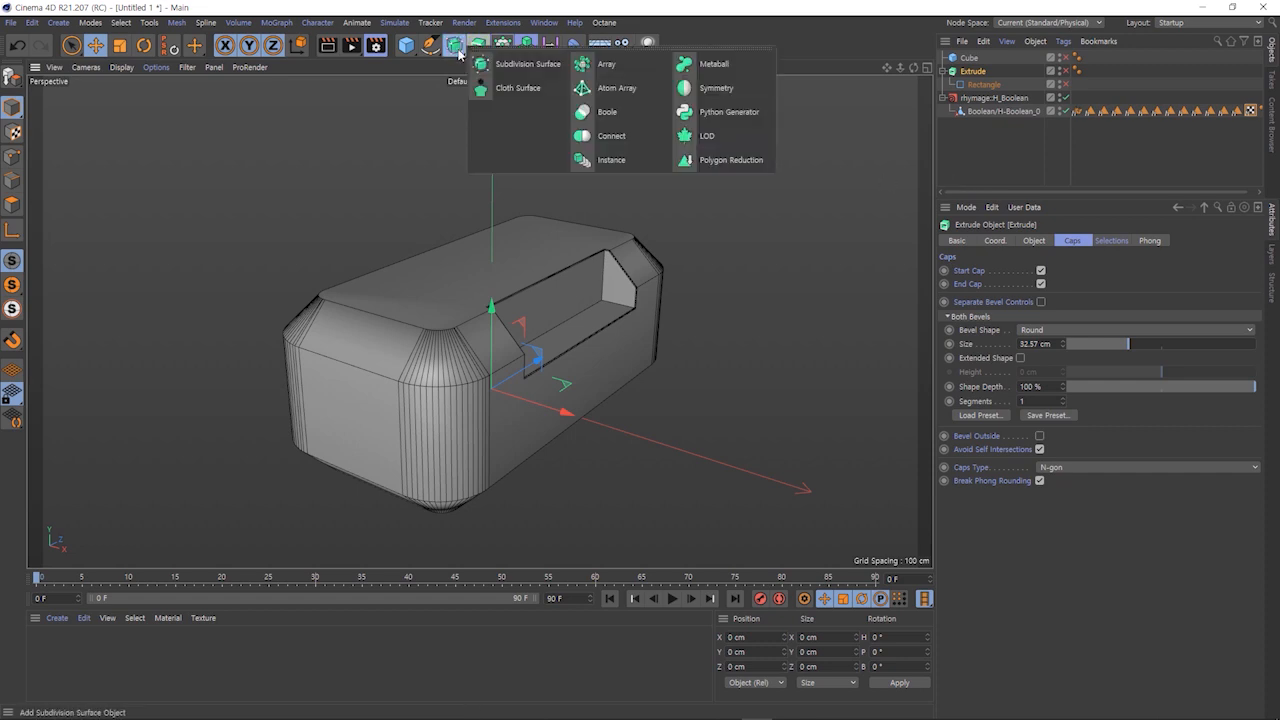
pyautogui.click(714, 88)
pyautogui.moveTo(968, 72); pyautogui.dragTo(981, 56)
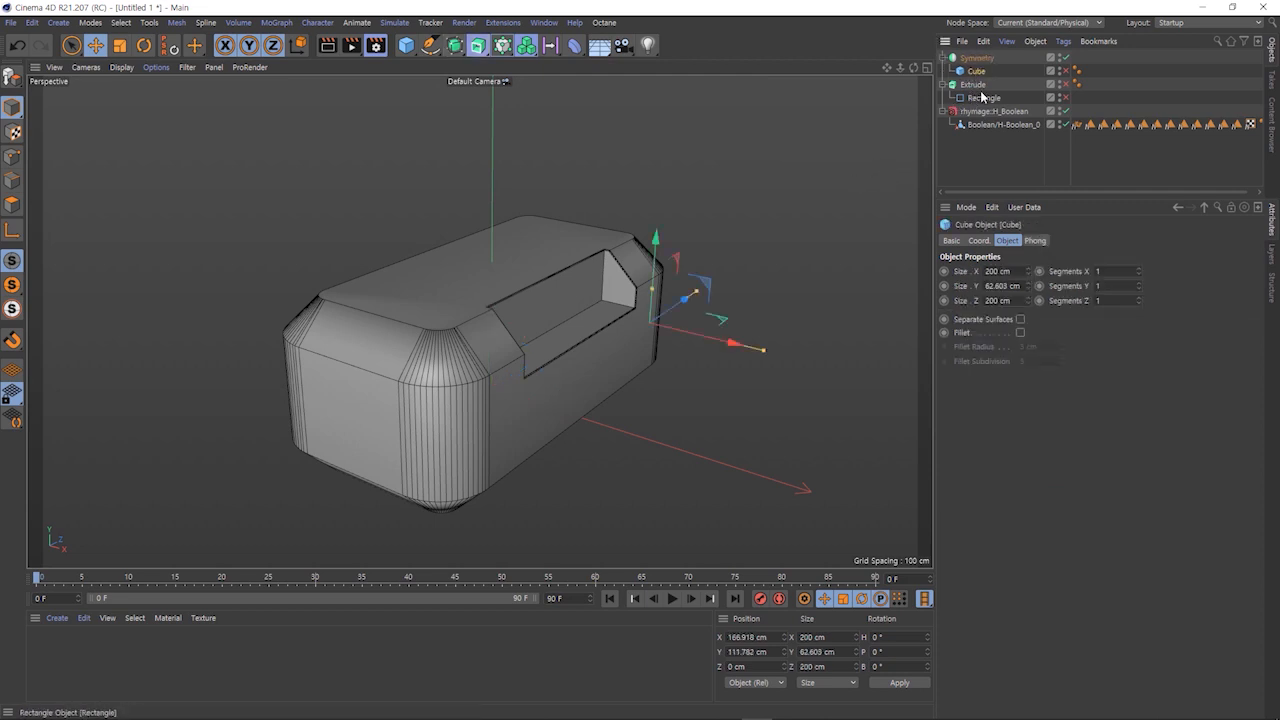
pyautogui.click(1068, 72)
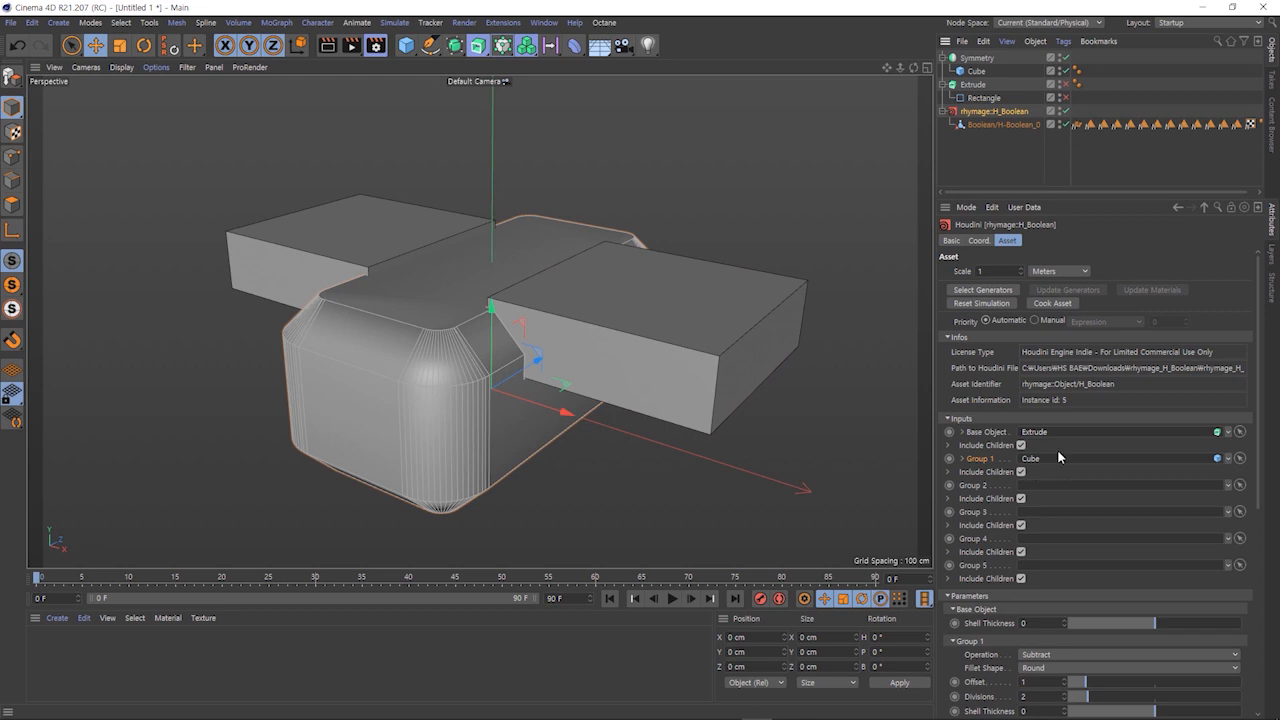
pyautogui.click(1240, 458)
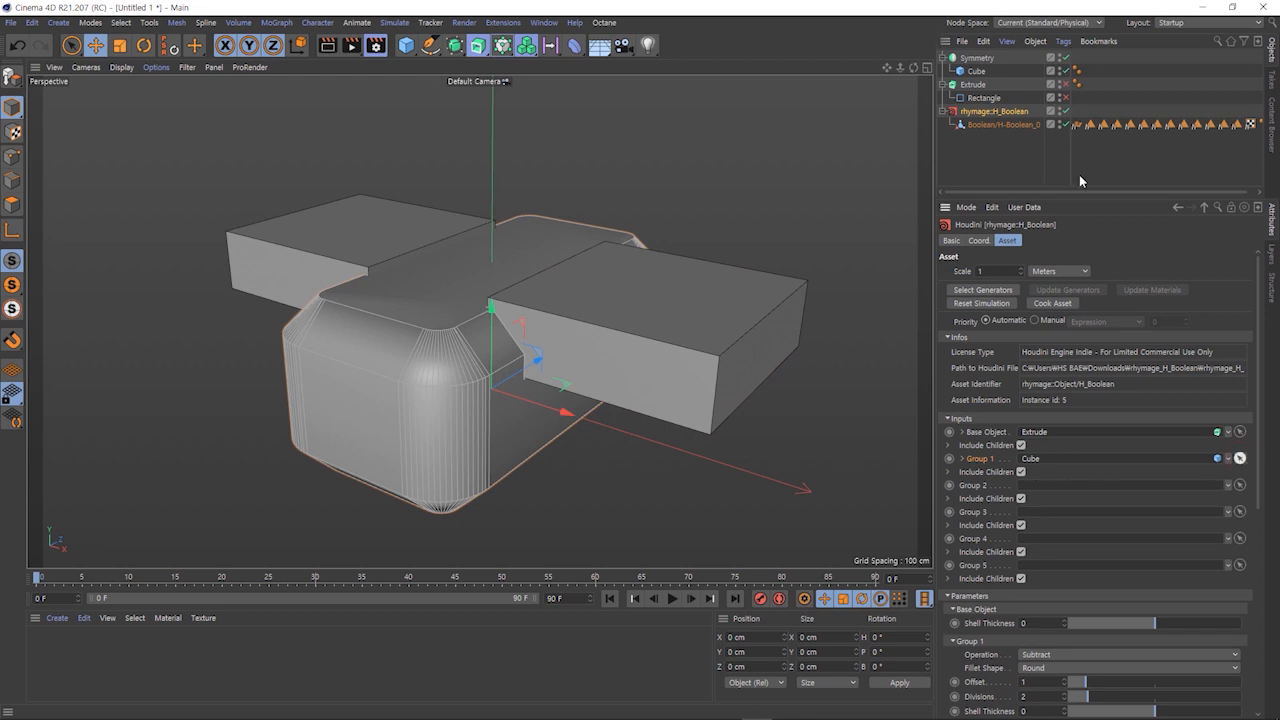
pyautogui.click(987, 59)
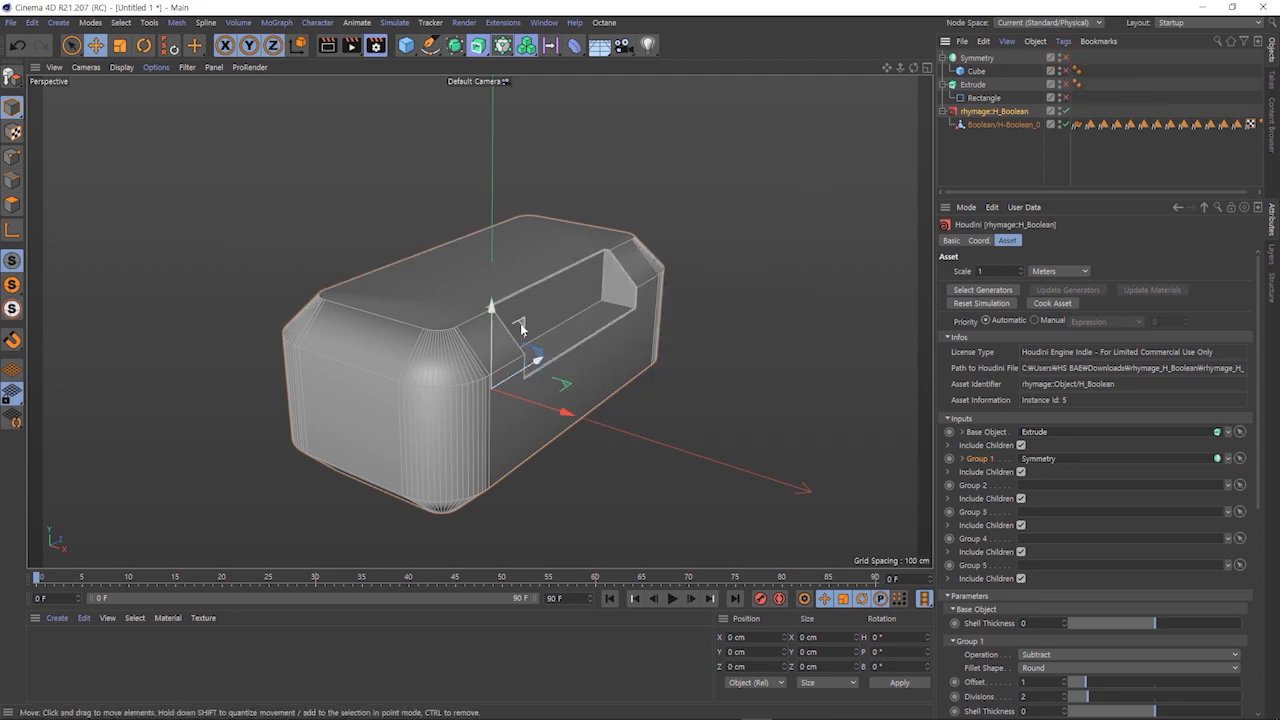
# Toggle the Cube, Extrude and H_Boolean asset on and off to compare the mirrored source cubes with the Boolean result.
pyautogui.keyDown('alt'); pyautogui.moveTo(524, 330); pyautogui.dragTo(566, 340); pyautogui.keyUp('alt')
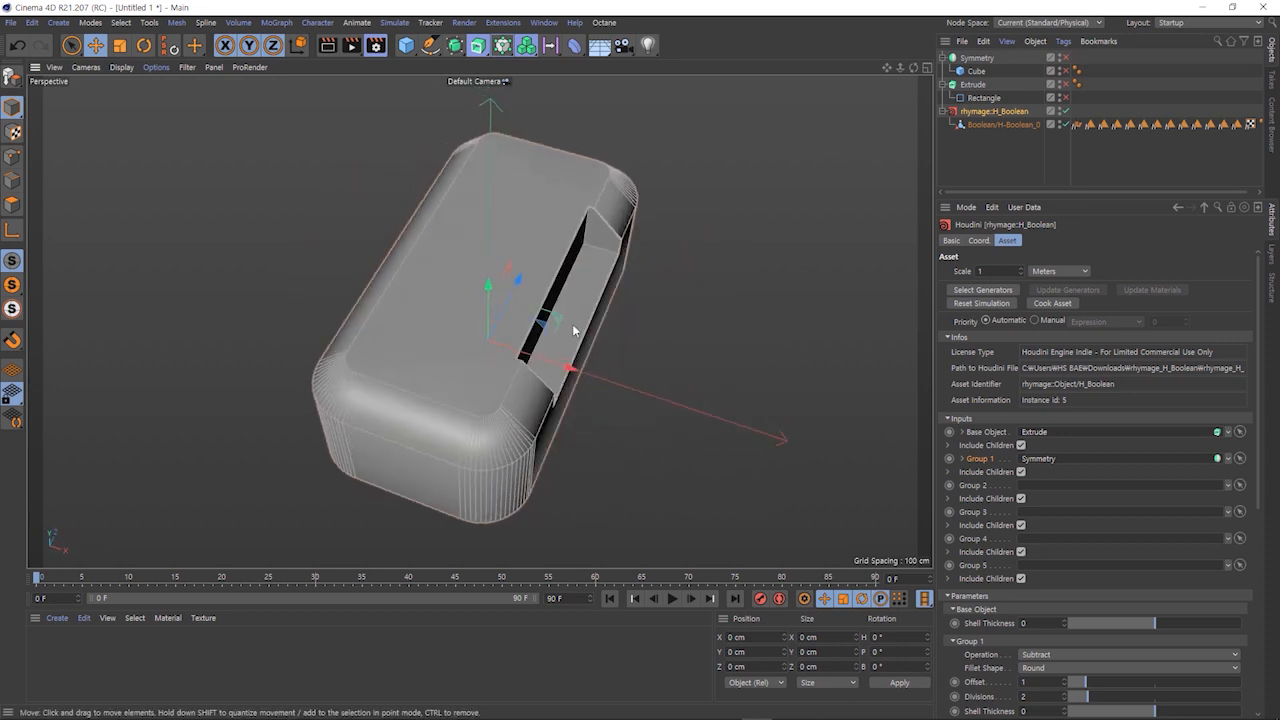
pyautogui.click(1066, 71)
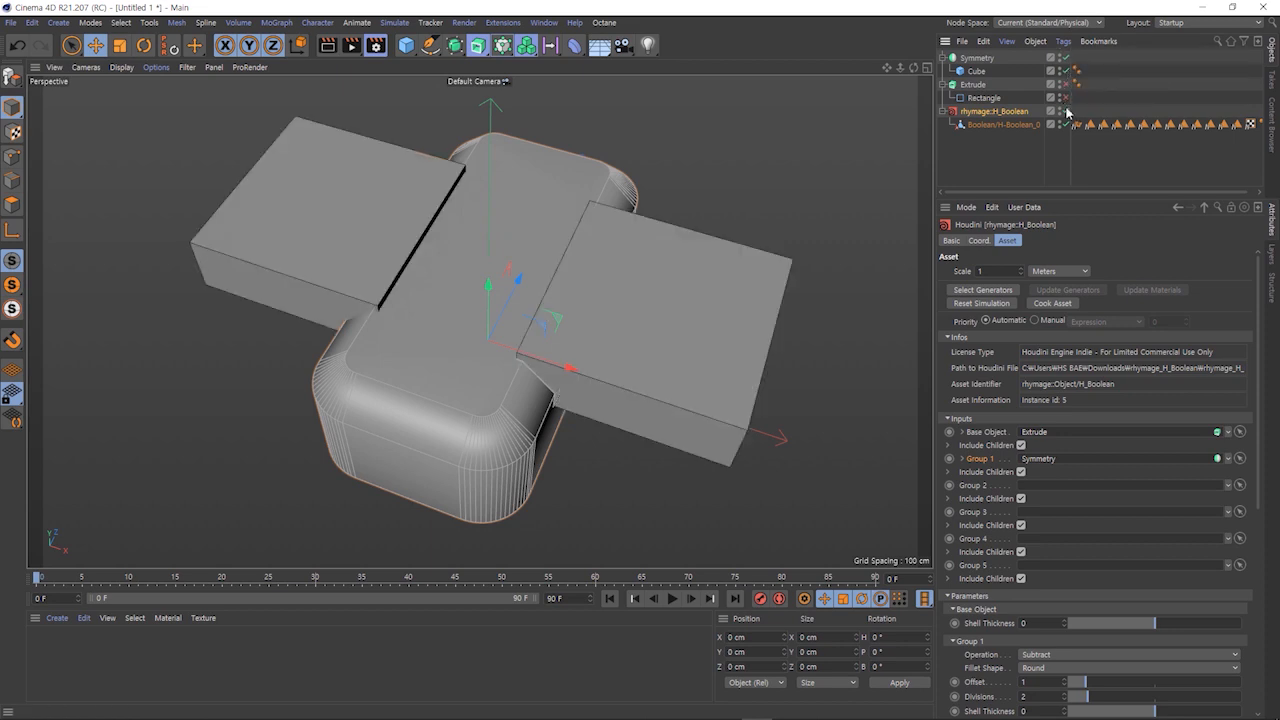
pyautogui.click(1064, 112)
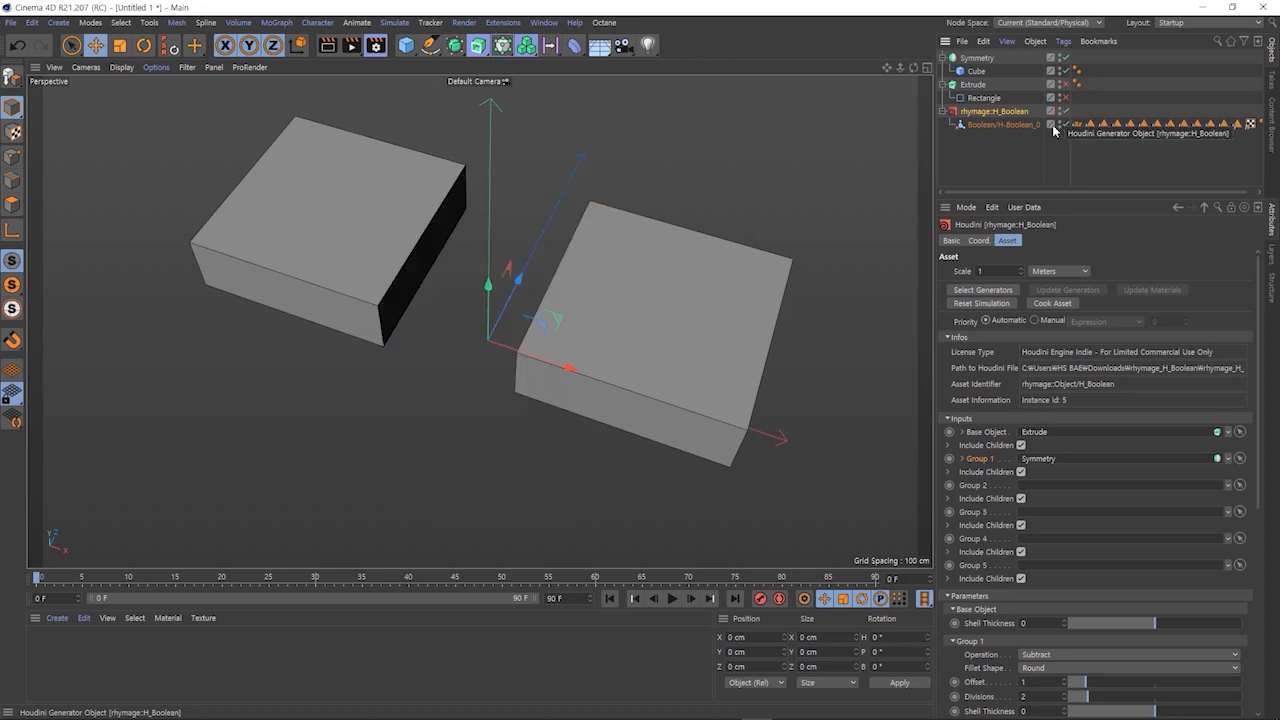
pyautogui.click(1064, 124)
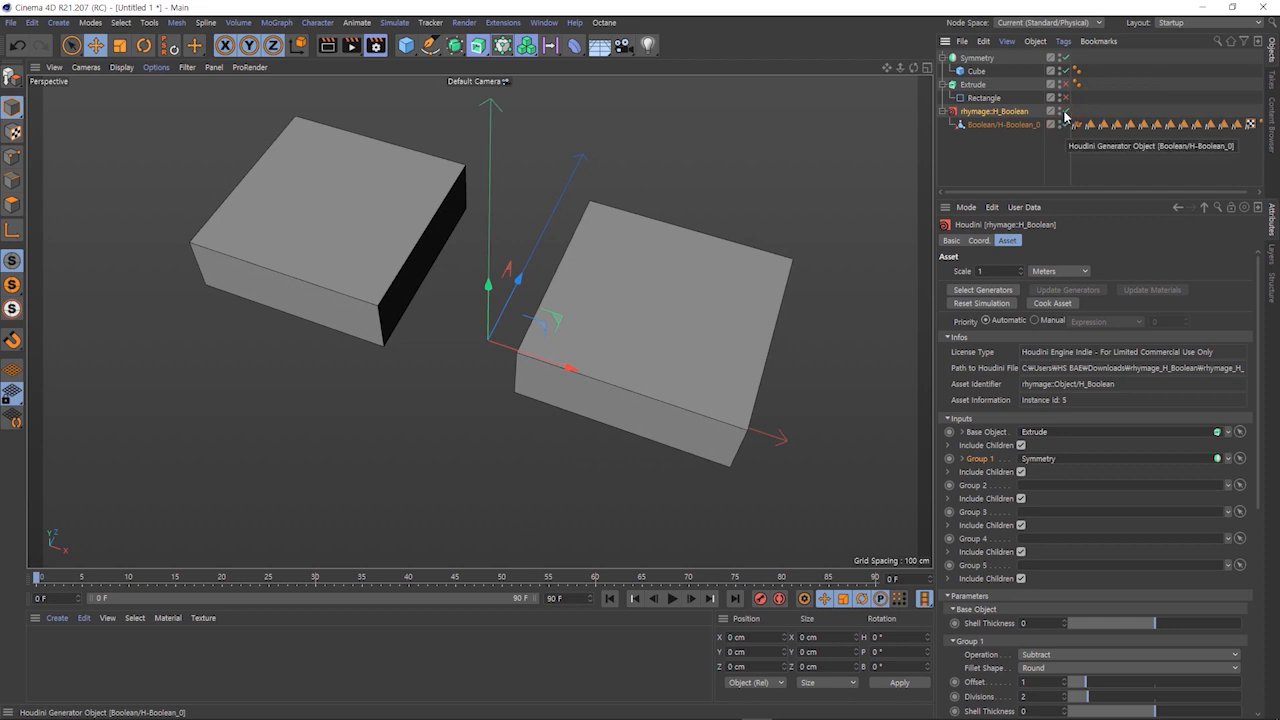
pyautogui.keyDown('alt'); pyautogui.moveTo(460, 327); pyautogui.dragTo(468, 292); pyautogui.keyUp('alt')
pyautogui.click(1066, 86)
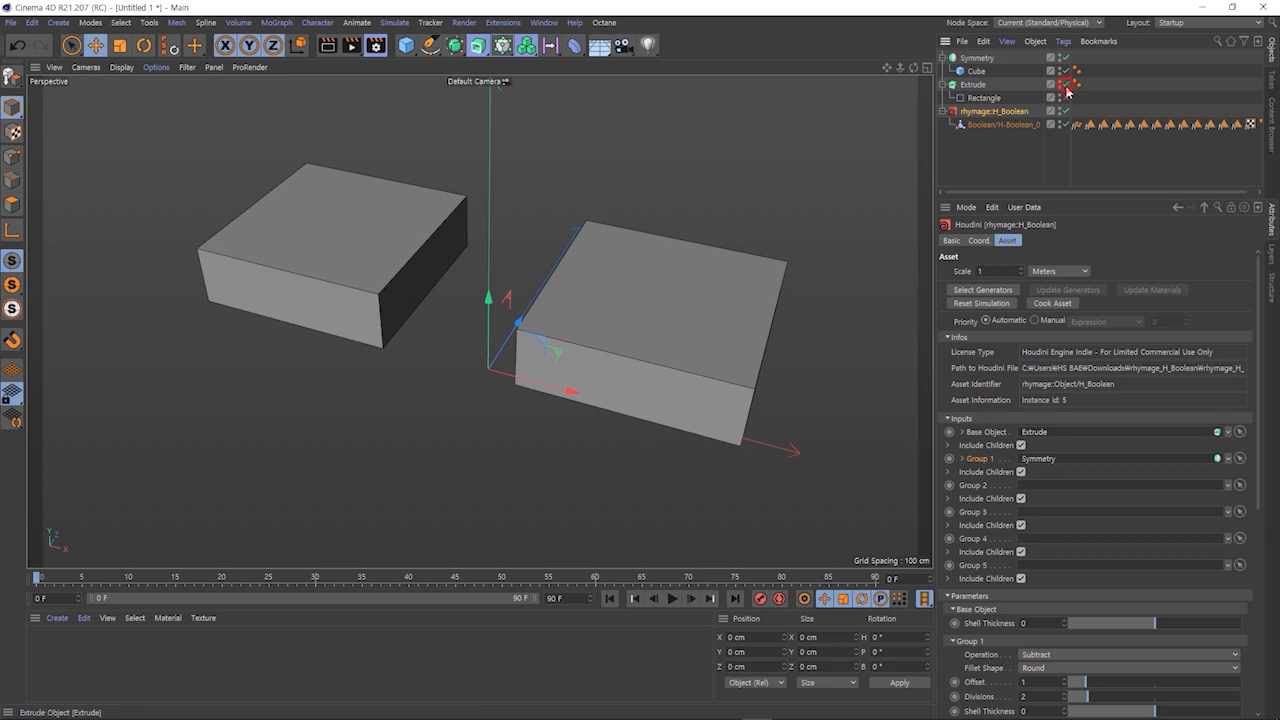
pyautogui.click(1067, 96)
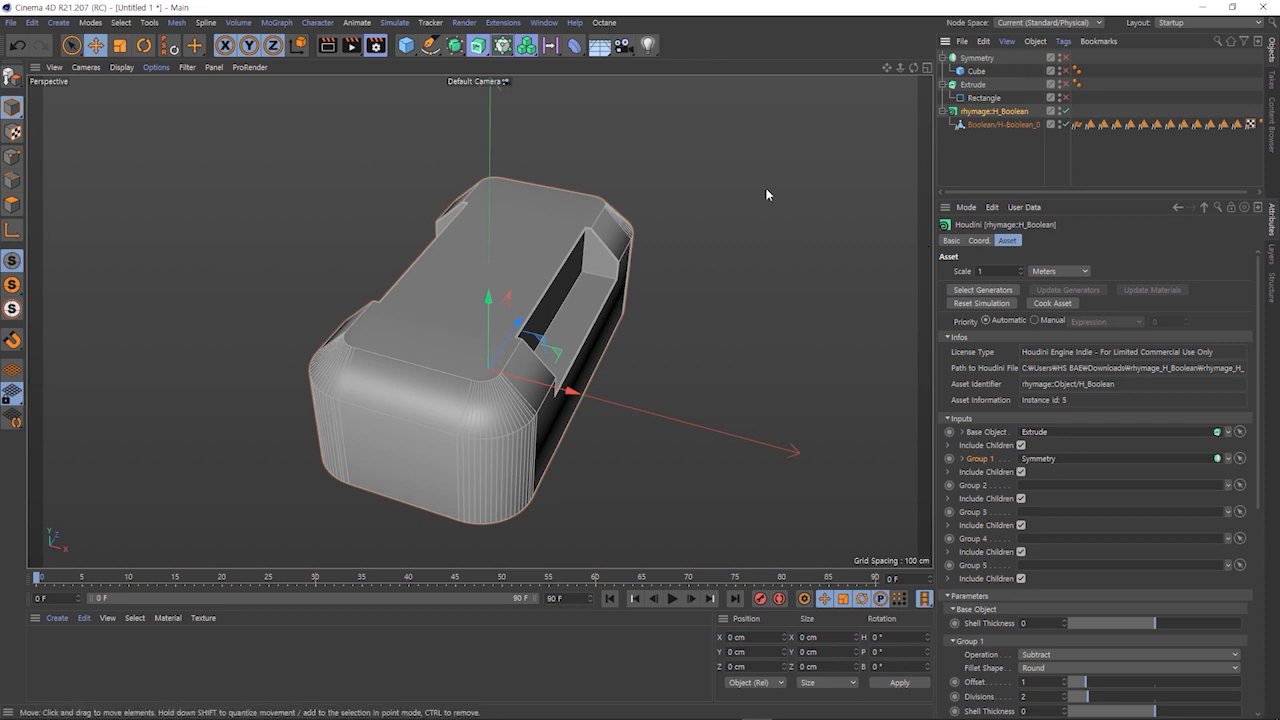
pyautogui.moveTo(914, 68); pyautogui.dragTo(1100, 50)
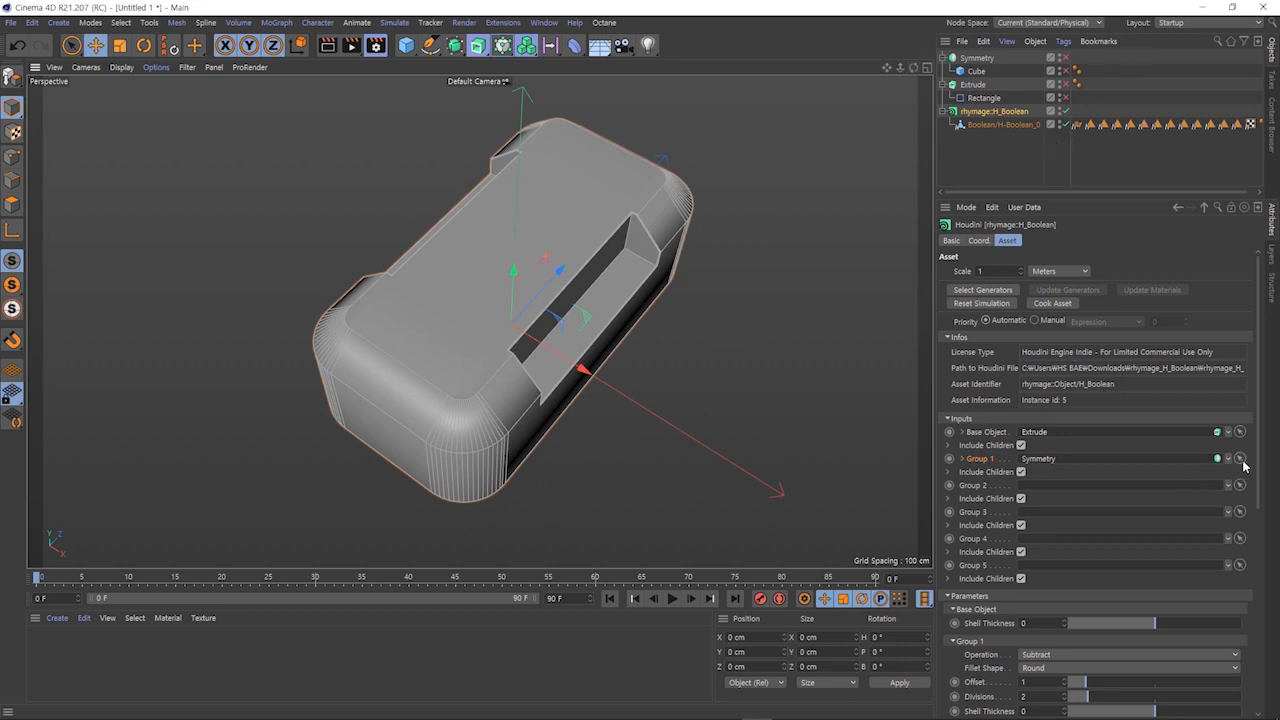
# Assign the Cube as the H_Boolean asset's Group 1 input and re-enable the Symmetry, Cube, Extrude and H_Boolean asset.
pyautogui.click(1239, 458)
pyautogui.click(980, 72)
pyautogui.click(1063, 111)
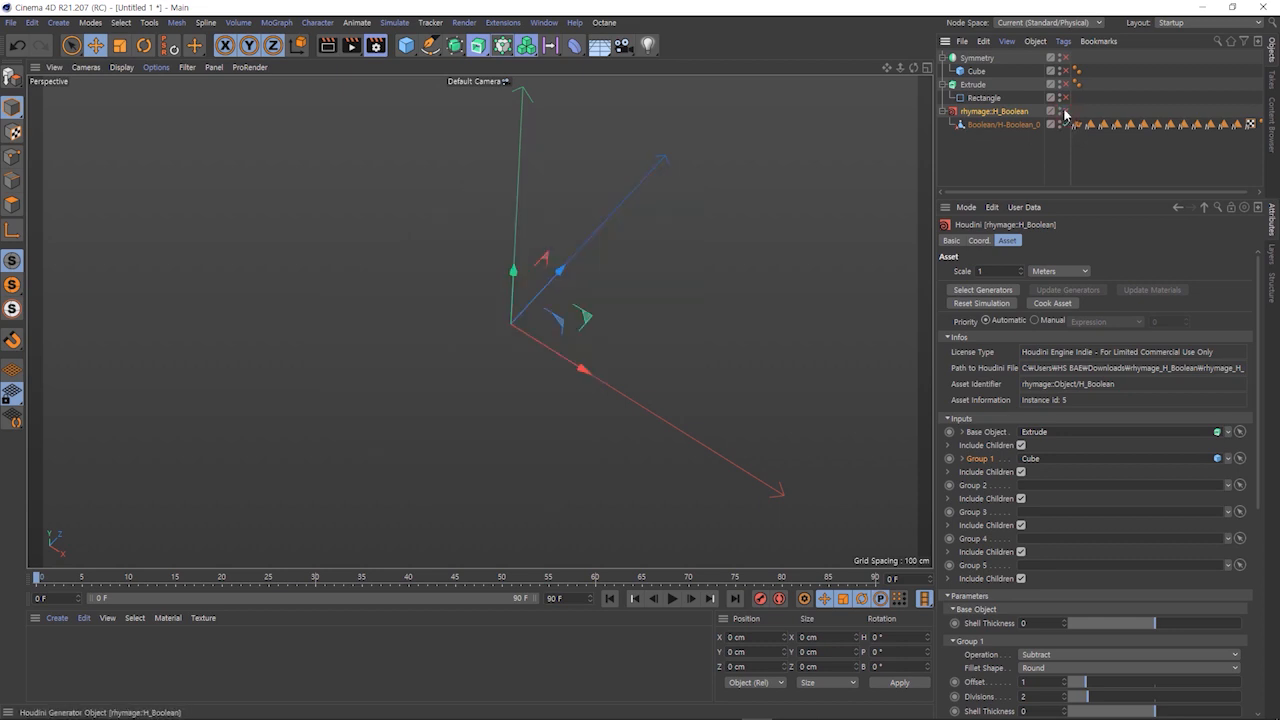
pyautogui.click(1064, 110)
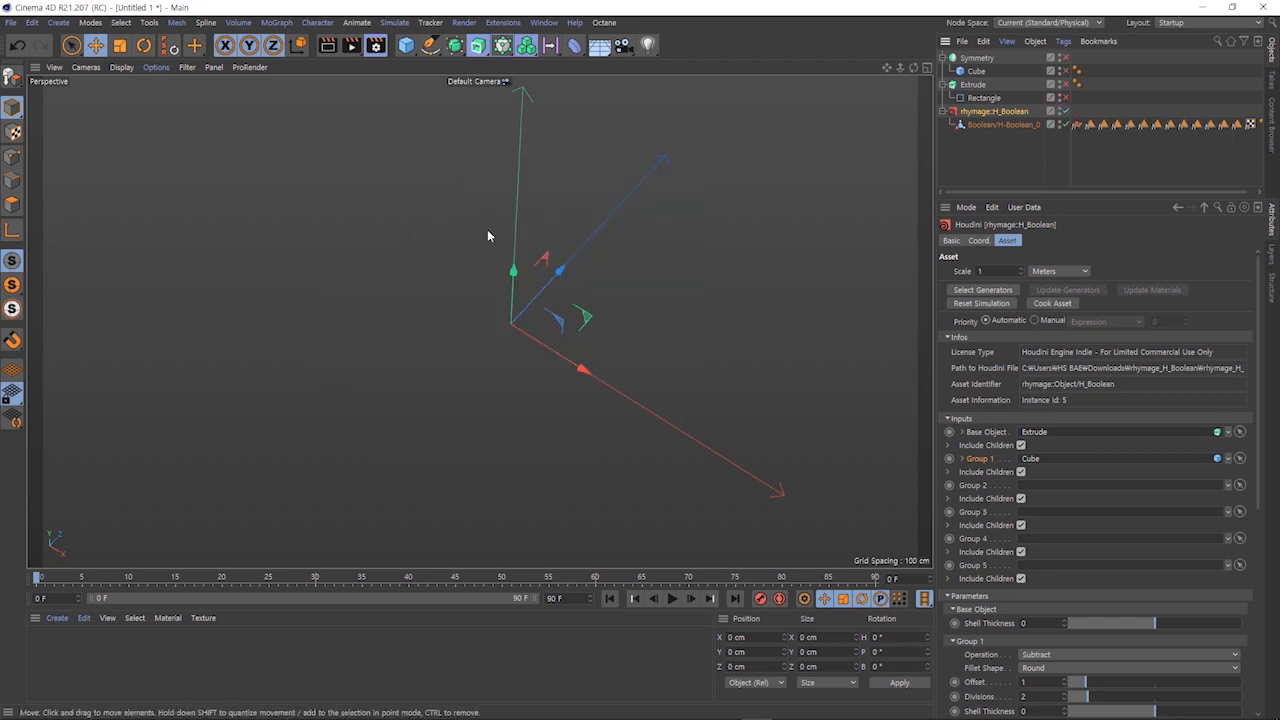
pyautogui.click(1064, 108)
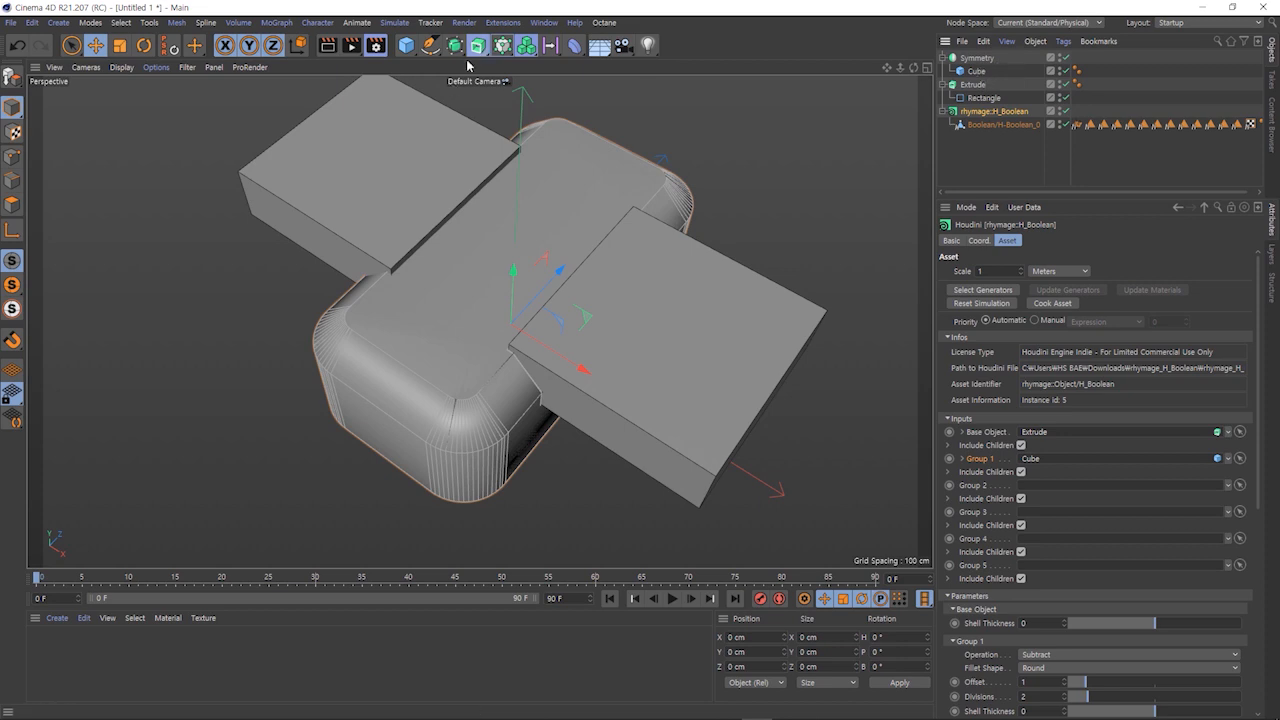
# Add a Null, place the Symmetry and Extrude with their children inside it, and hide the Null.
pyautogui.moveTo(405, 45); pyautogui.dragTo(446, 67)
pyautogui.click(977, 72)
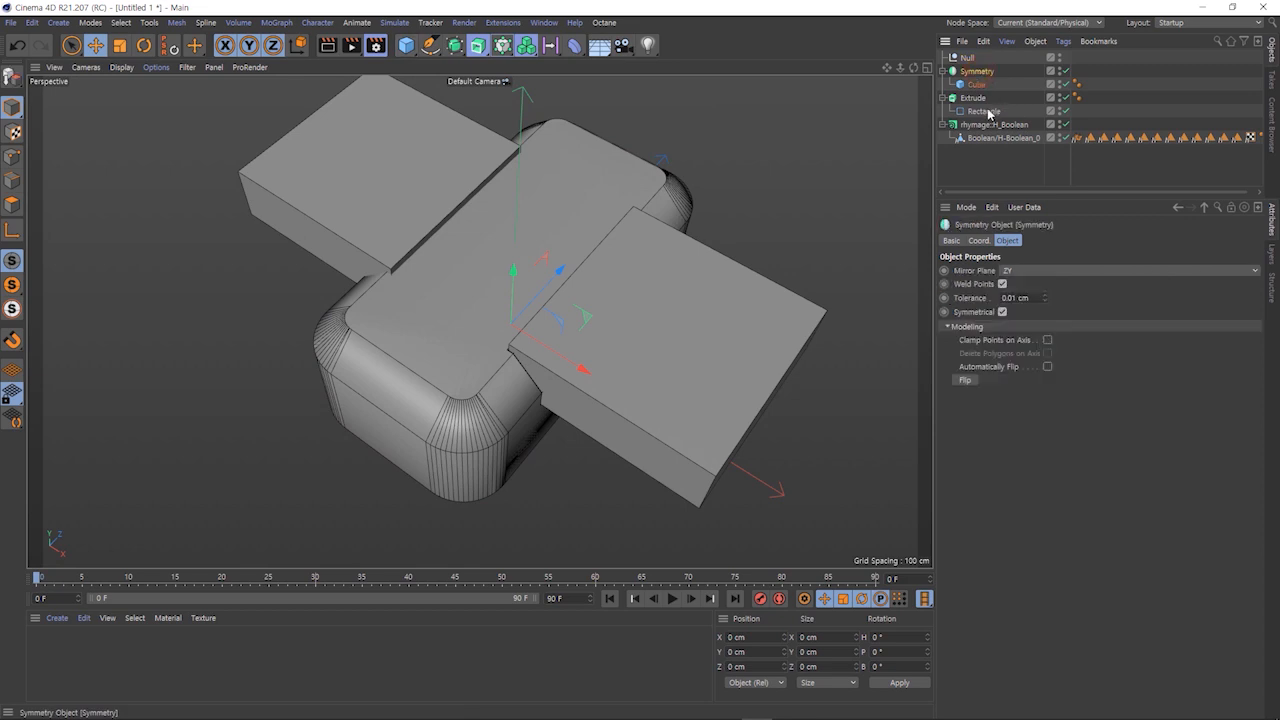
pyautogui.keyDown('shift'); pyautogui.click(977, 98); pyautogui.keyUp('shift')
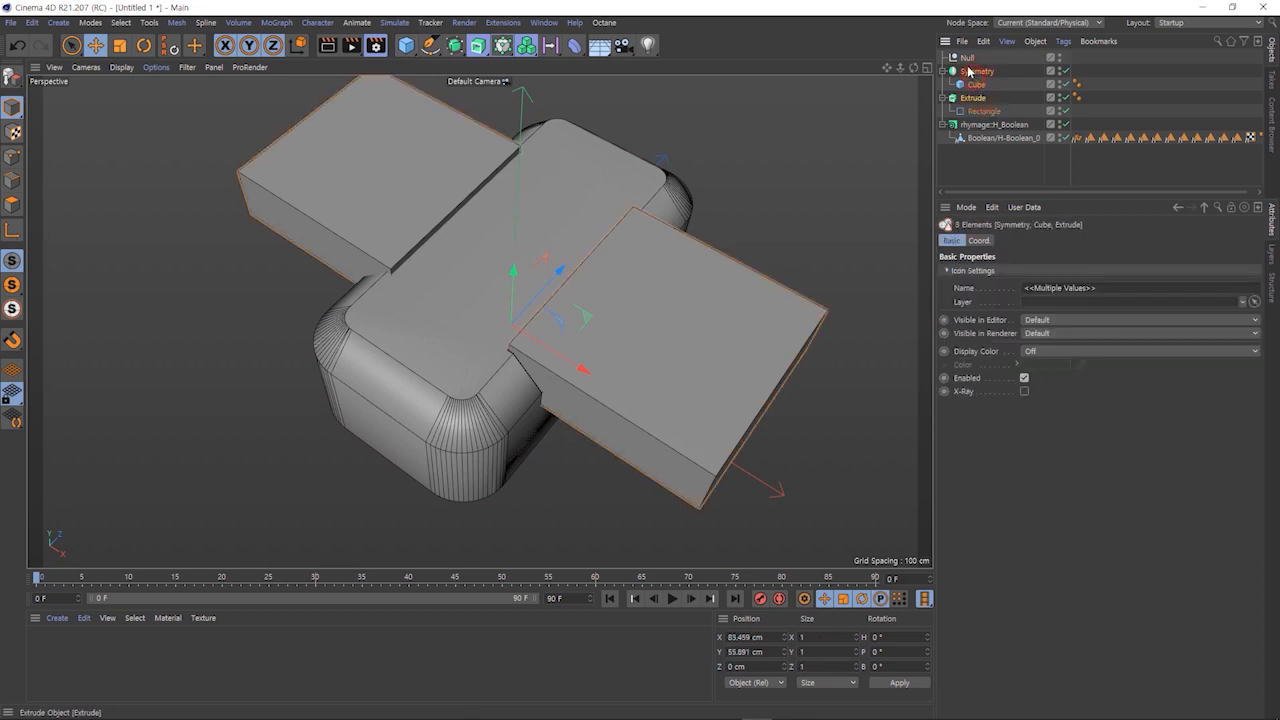
pyautogui.hotkey('ctrl', 'z')
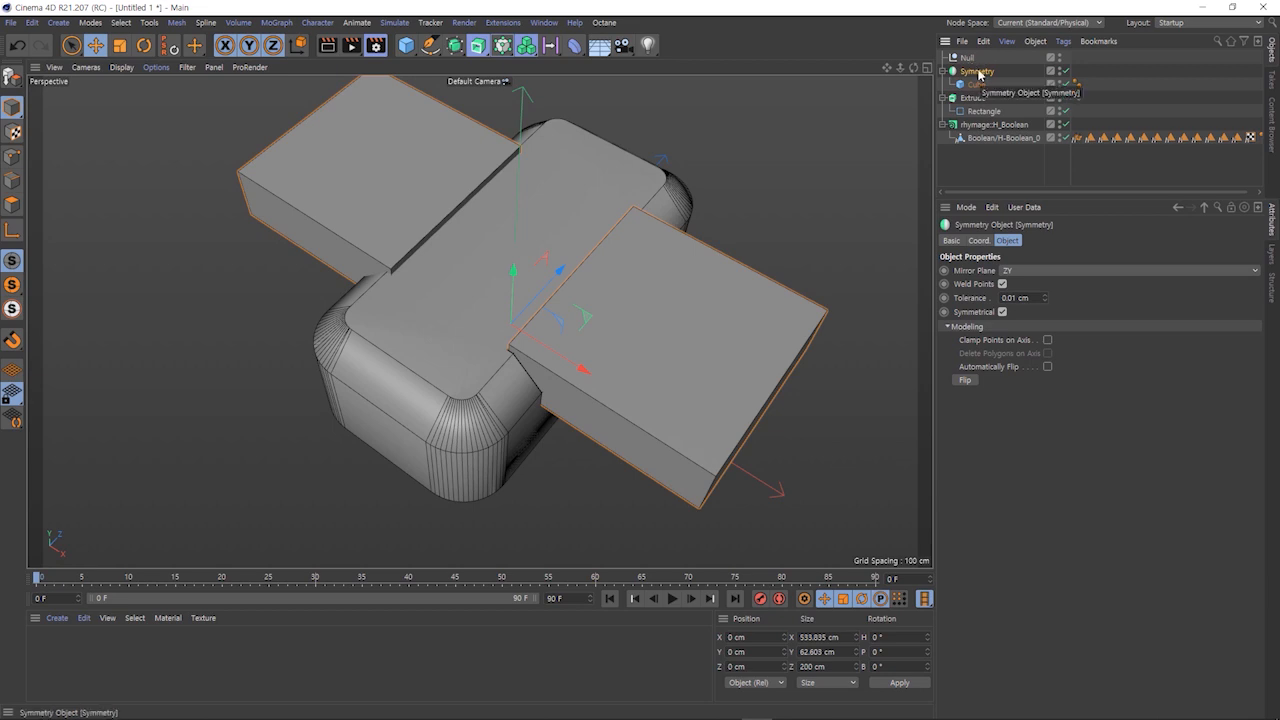
pyautogui.moveTo(963, 59); pyautogui.dragTo(962, 58)
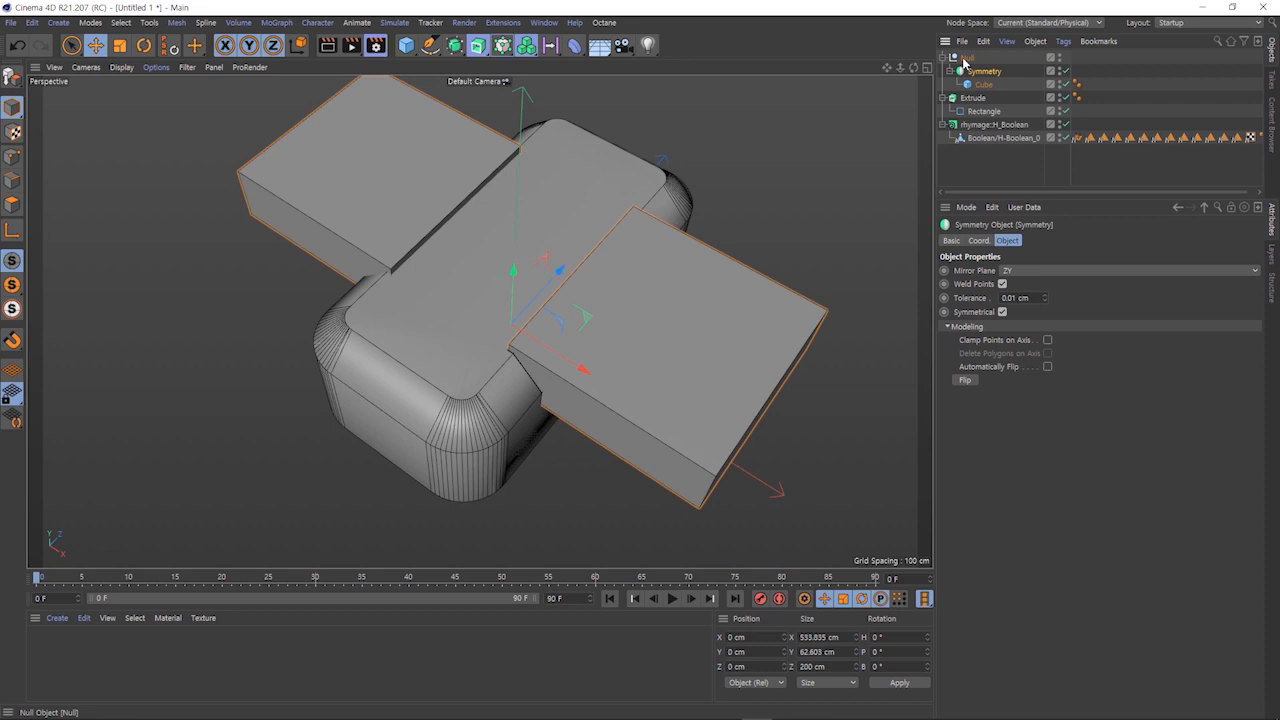
pyautogui.click(949, 73)
pyautogui.moveTo(972, 84); pyautogui.dragTo(965, 59)
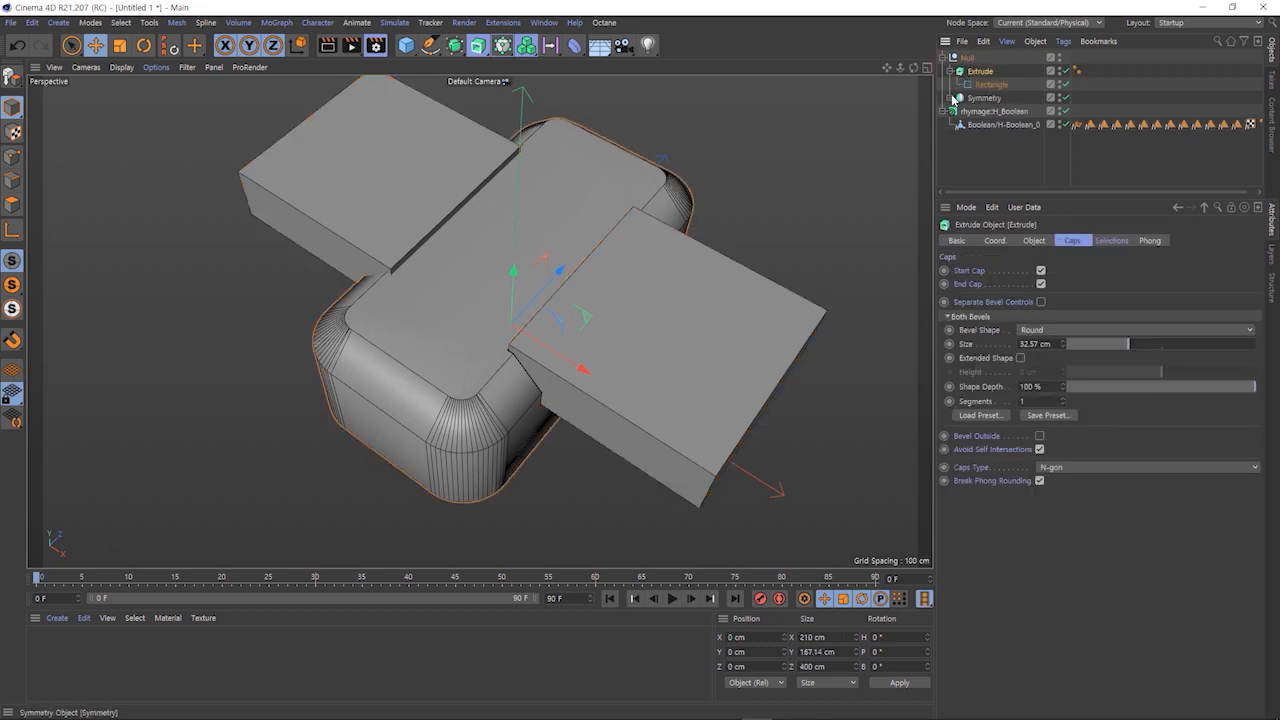
pyautogui.click(950, 98)
pyautogui.click(968, 58)
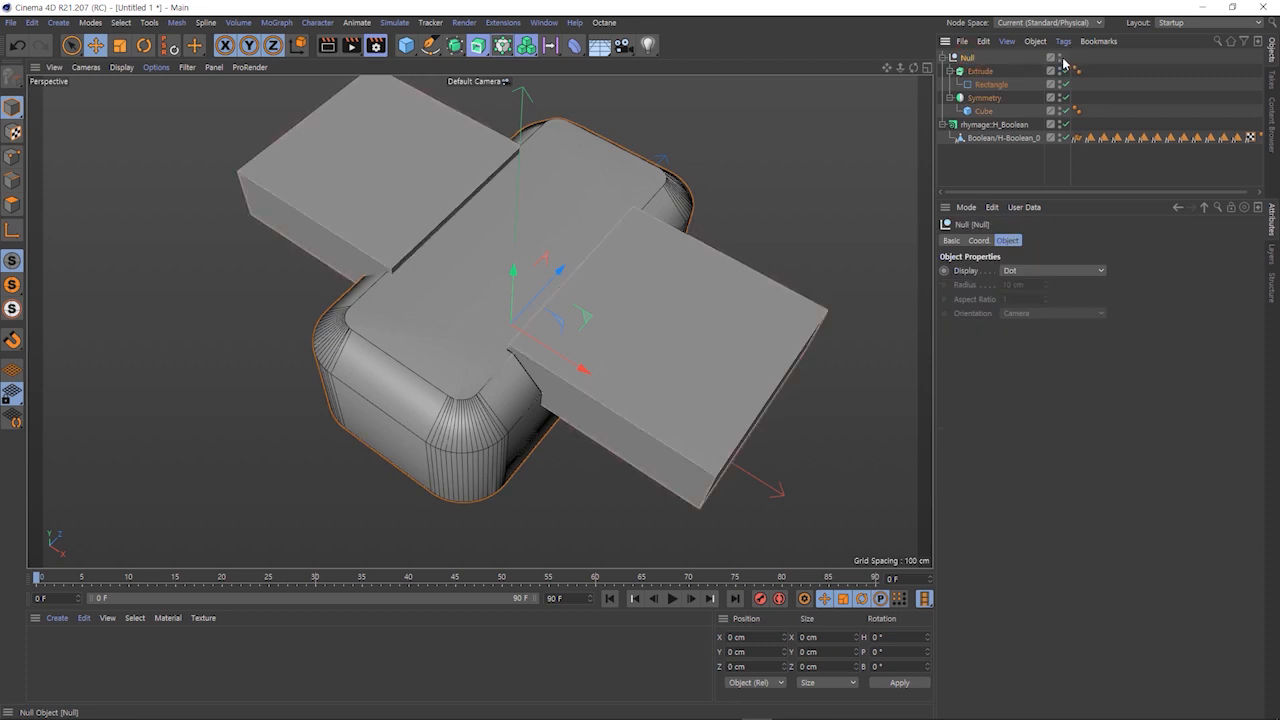
pyautogui.click(1061, 58)
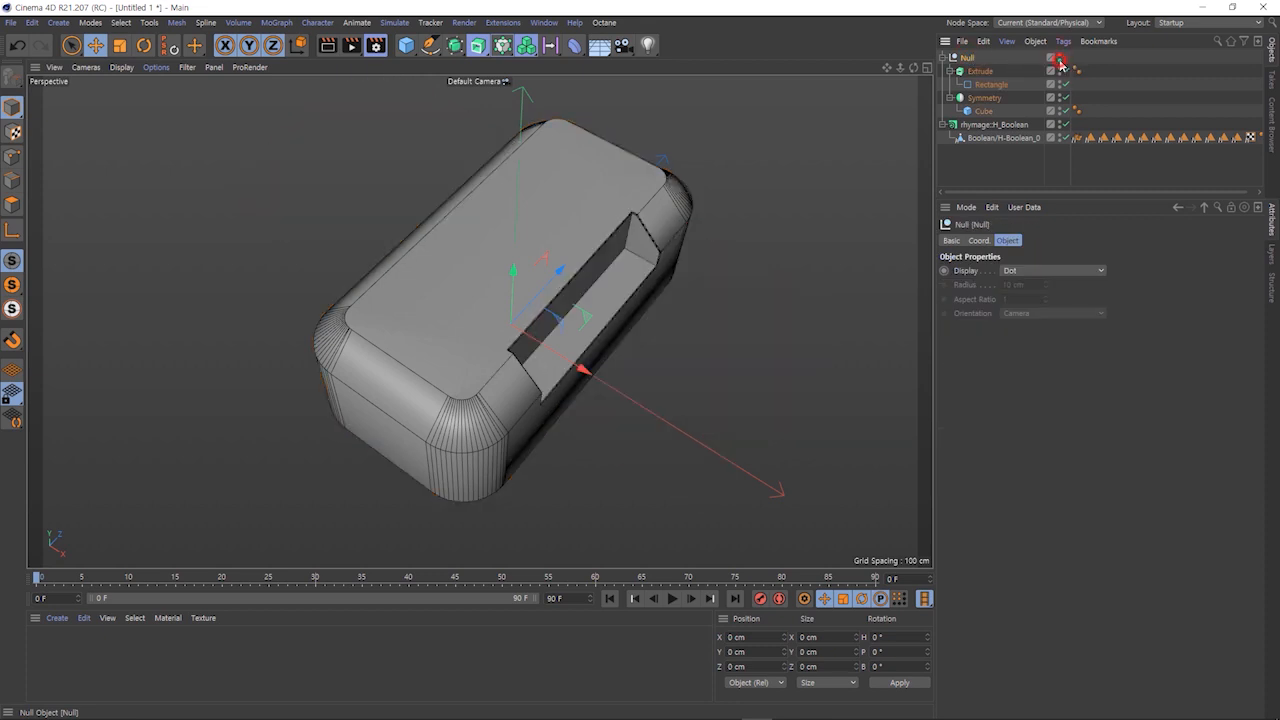
# Assign the Symmetry as the H_Boolean asset's Group 1 input and inspect the cuts on both sides of the shape.
pyautogui.click(972, 125)
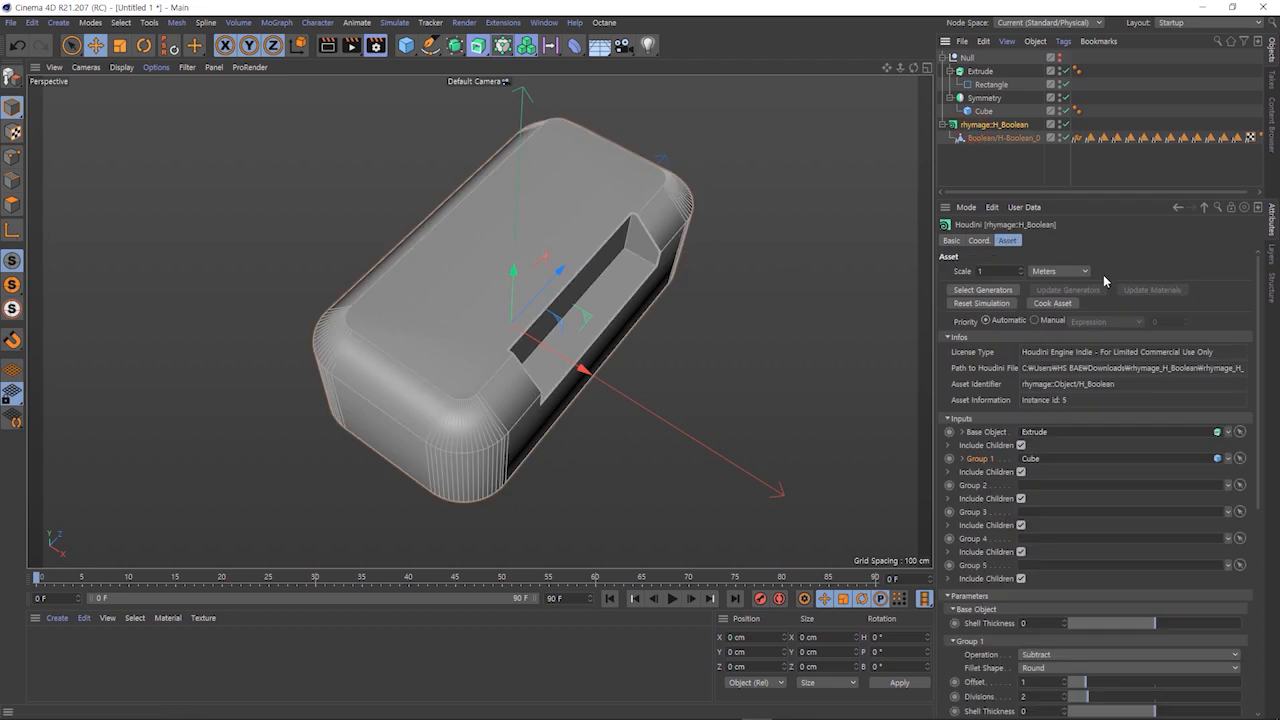
pyautogui.click(1241, 459)
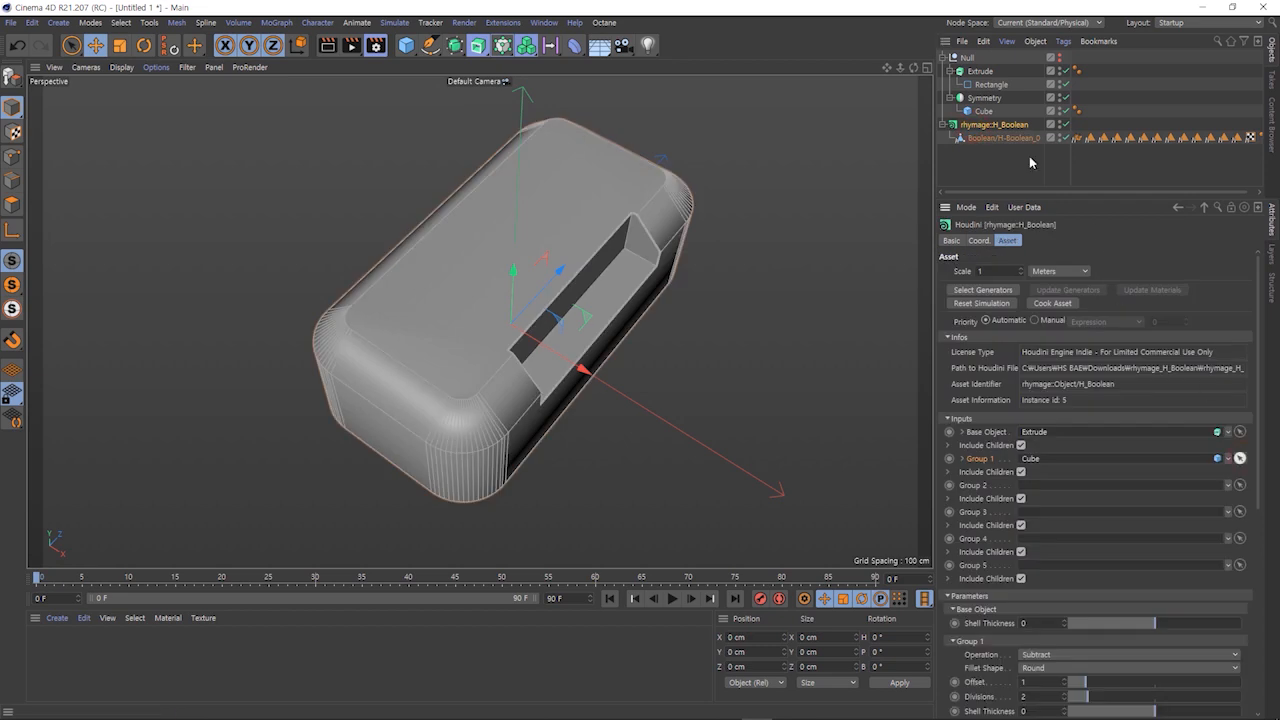
pyautogui.click(984, 99)
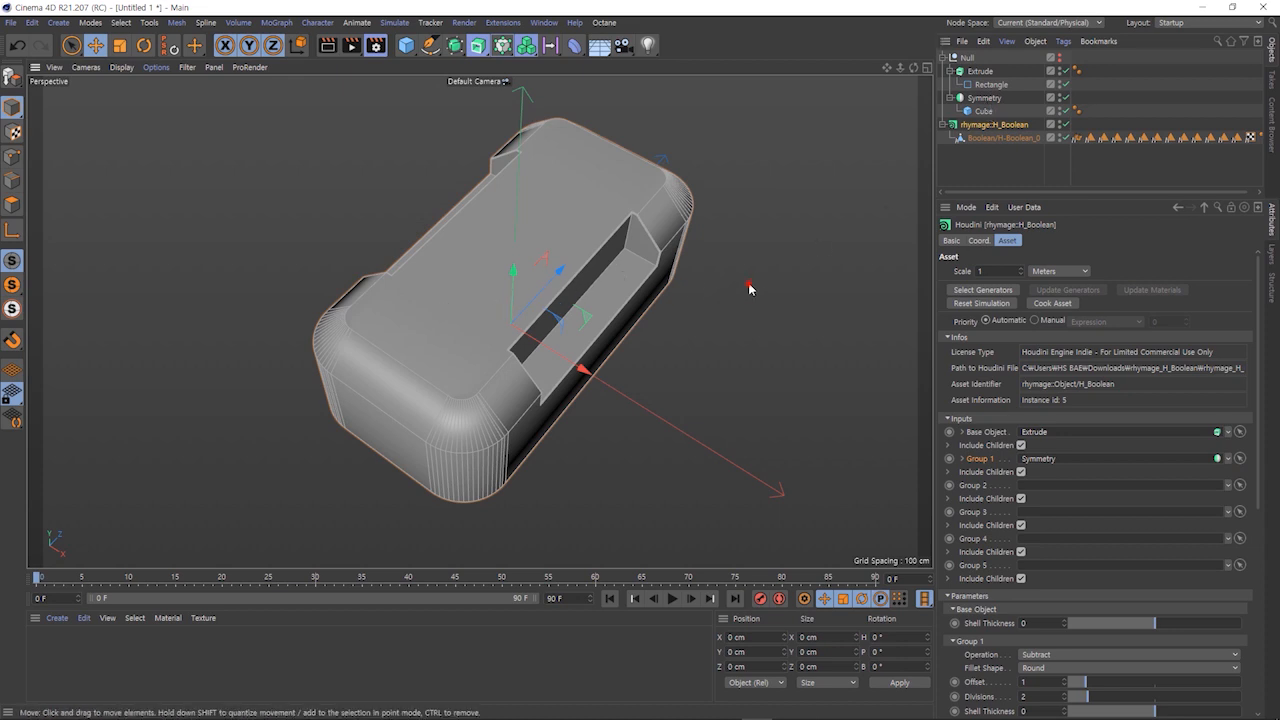
pyautogui.moveTo(750, 289); pyautogui.dragTo(758, 317, button='middle')
pyautogui.moveTo(624, 376)
pyautogui.keyDown('alt'); pyautogui.mouseDown()
pyautogui.moveTo(543, 321)
pyautogui.moveTo(609, 321)
pyautogui.moveTo(614, 359)
pyautogui.mouseUp(); pyautogui.keyUp('alt')
pyautogui.keyDown('alt'); pyautogui.moveTo(534, 293); pyautogui.dragTo(480, 274); pyautogui.keyUp('alt')
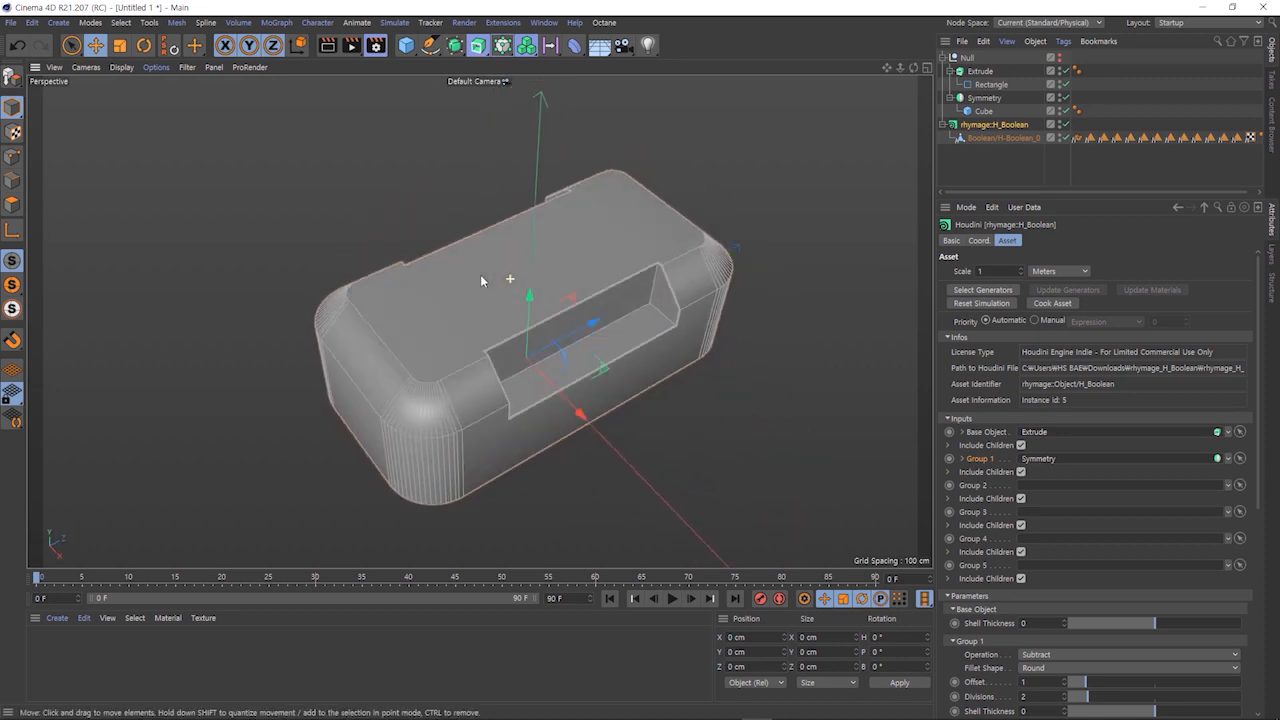
# Add a thin cube about 77 × 200 × 13.5 cm through the block's top face, at about Y 66 cm and Z -57 cm.
pyautogui.click(406, 46)
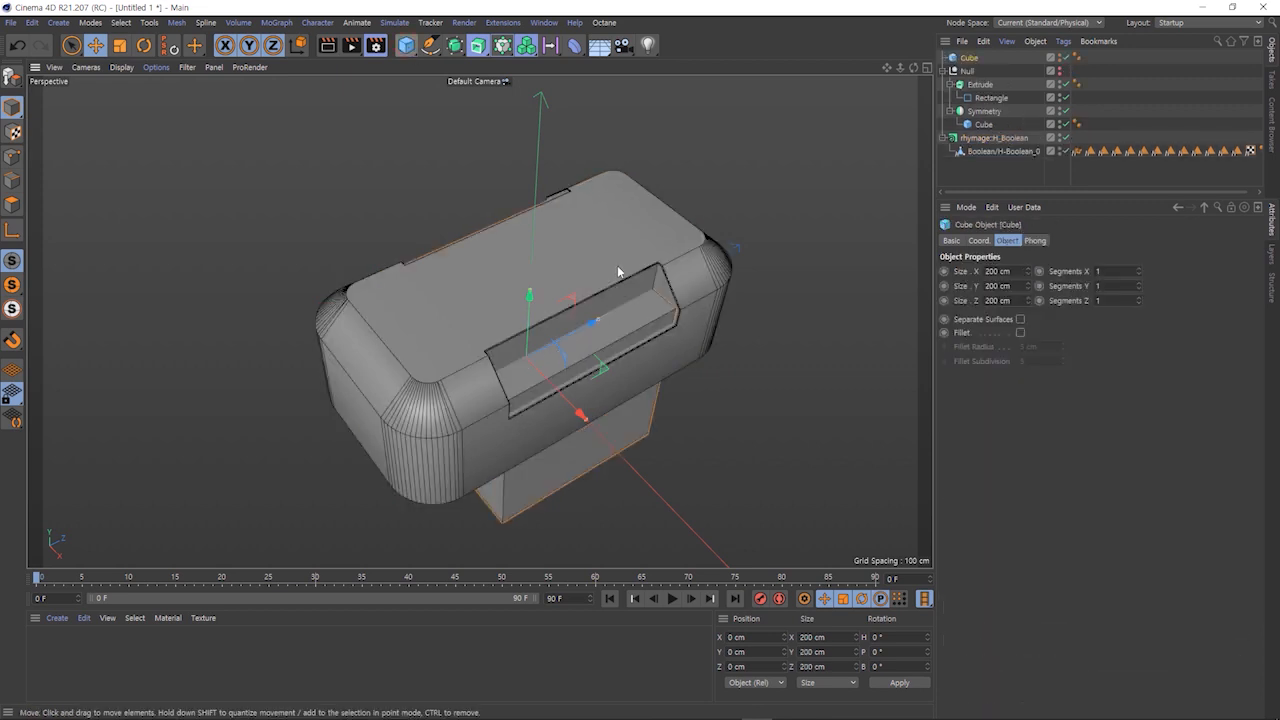
pyautogui.moveTo(529, 313)
pyautogui.mouseDown()
pyautogui.moveTo(550, 248)
pyautogui.moveTo(569, 286)
pyautogui.moveTo(532, 307)
pyautogui.moveTo(586, 368)
pyautogui.moveTo(551, 306)
pyautogui.mouseUp()
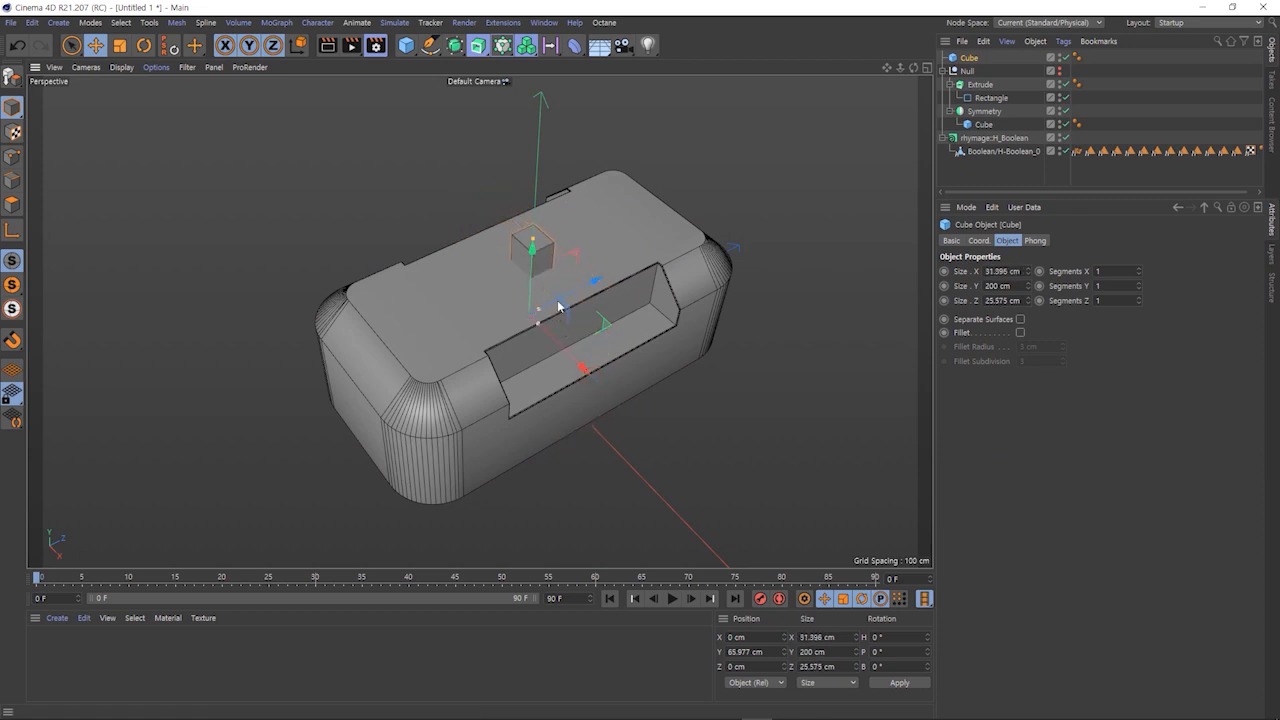
pyautogui.scroll(3, 532, 251)
pyautogui.moveTo(540, 342)
pyautogui.mouseDown()
pyautogui.moveTo(563, 343)
pyautogui.moveTo(530, 327)
pyautogui.mouseUp()
pyautogui.moveTo(590, 297); pyautogui.dragTo(522, 330)
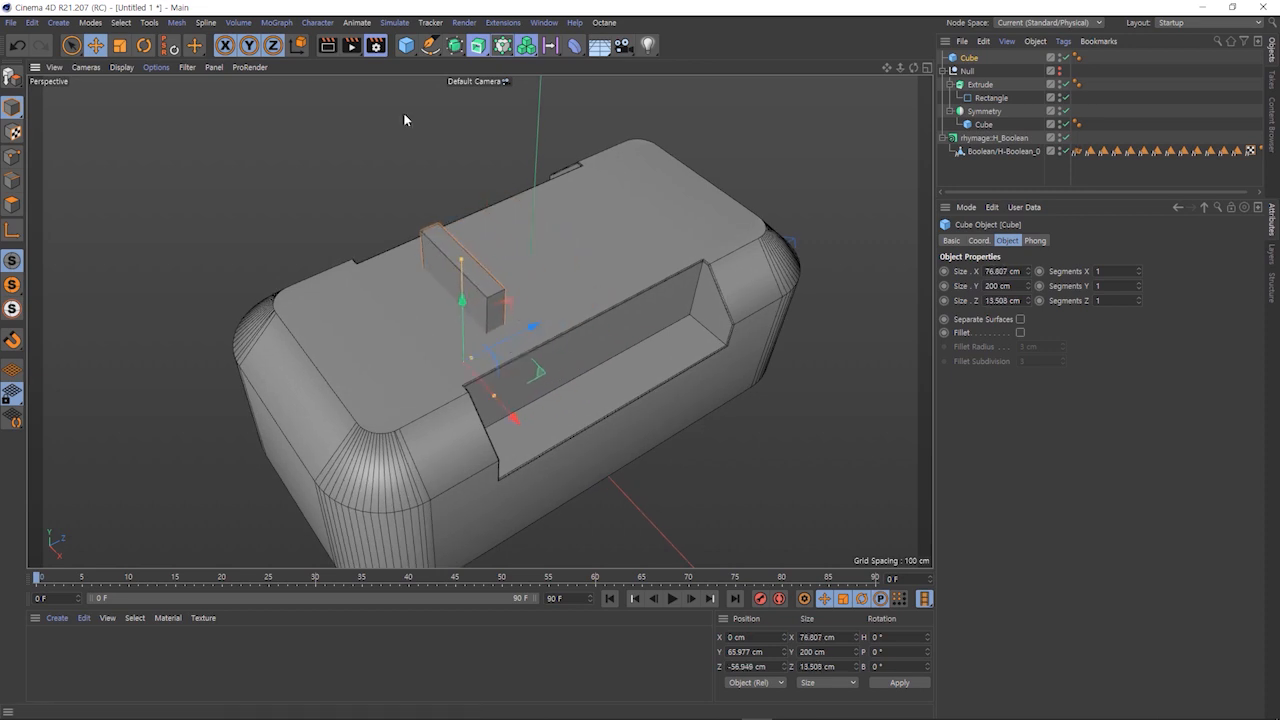
# Place the thin cube in a Cloner and move the Cloner over the side cut, to about X 88 cm and Z -74 cm.
pyautogui.click(284, 22)
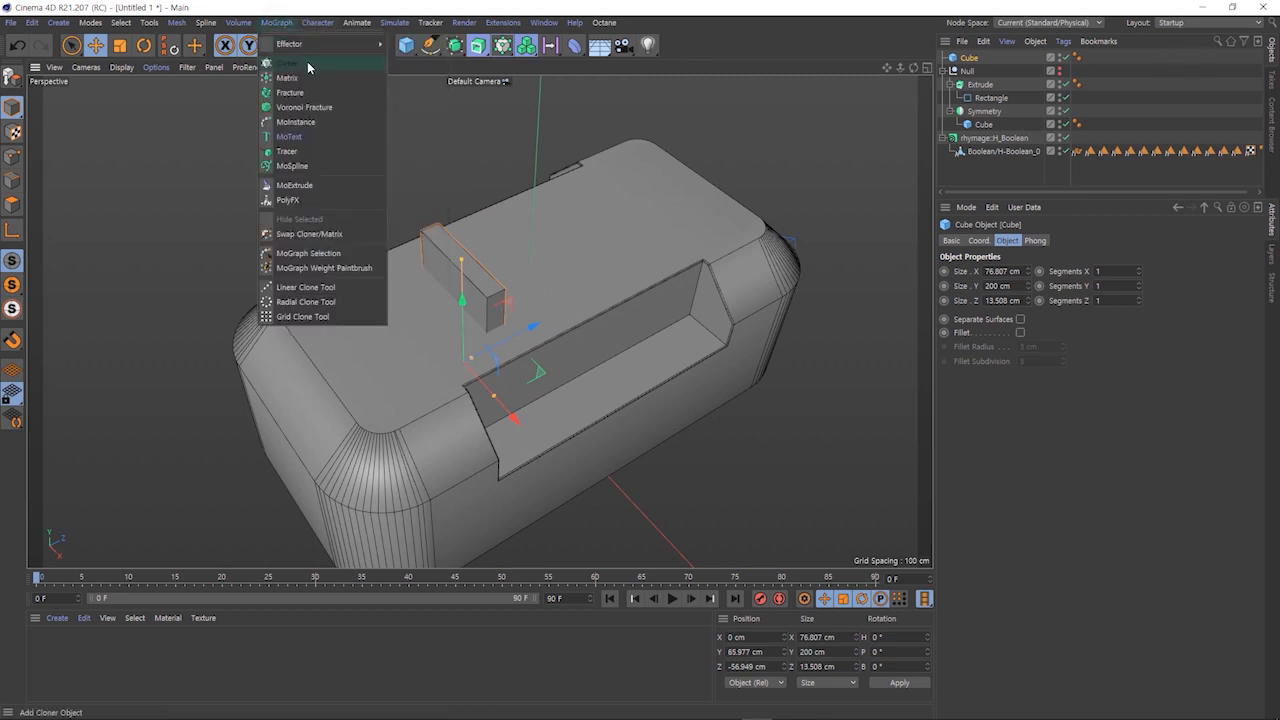
pyautogui.click(307, 61)
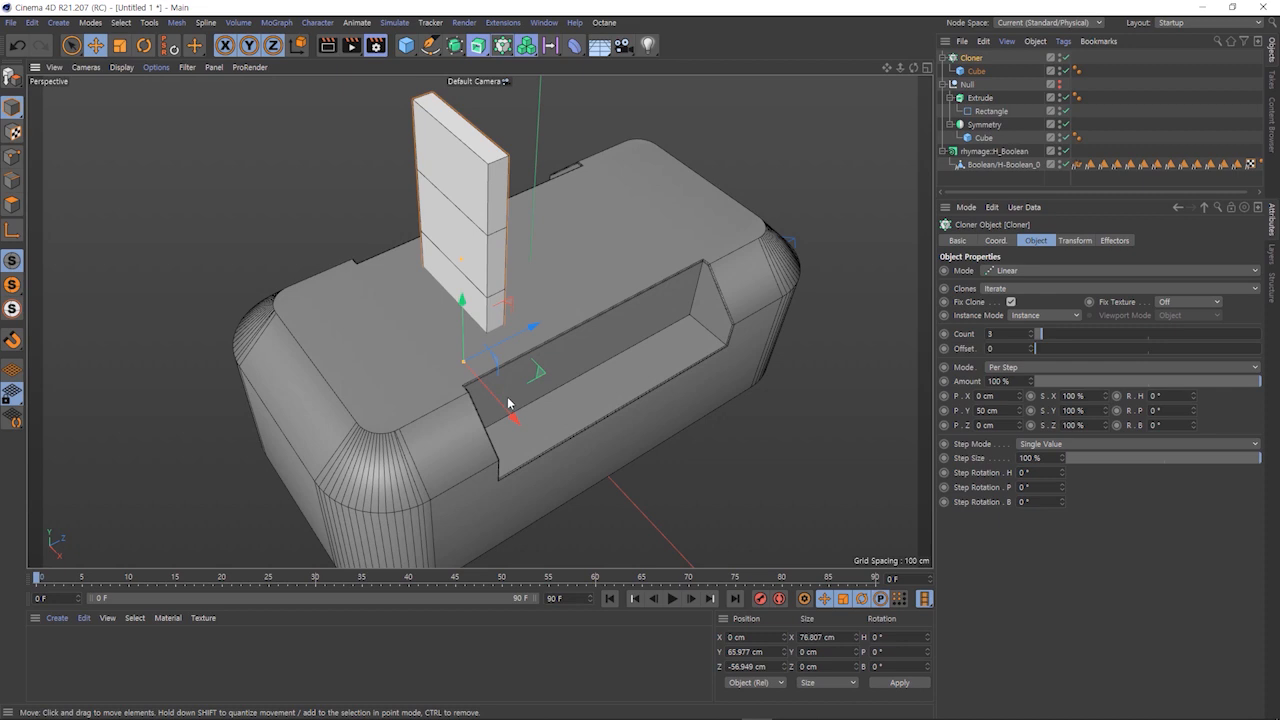
pyautogui.moveTo(522, 454); pyautogui.dragTo(553, 436)
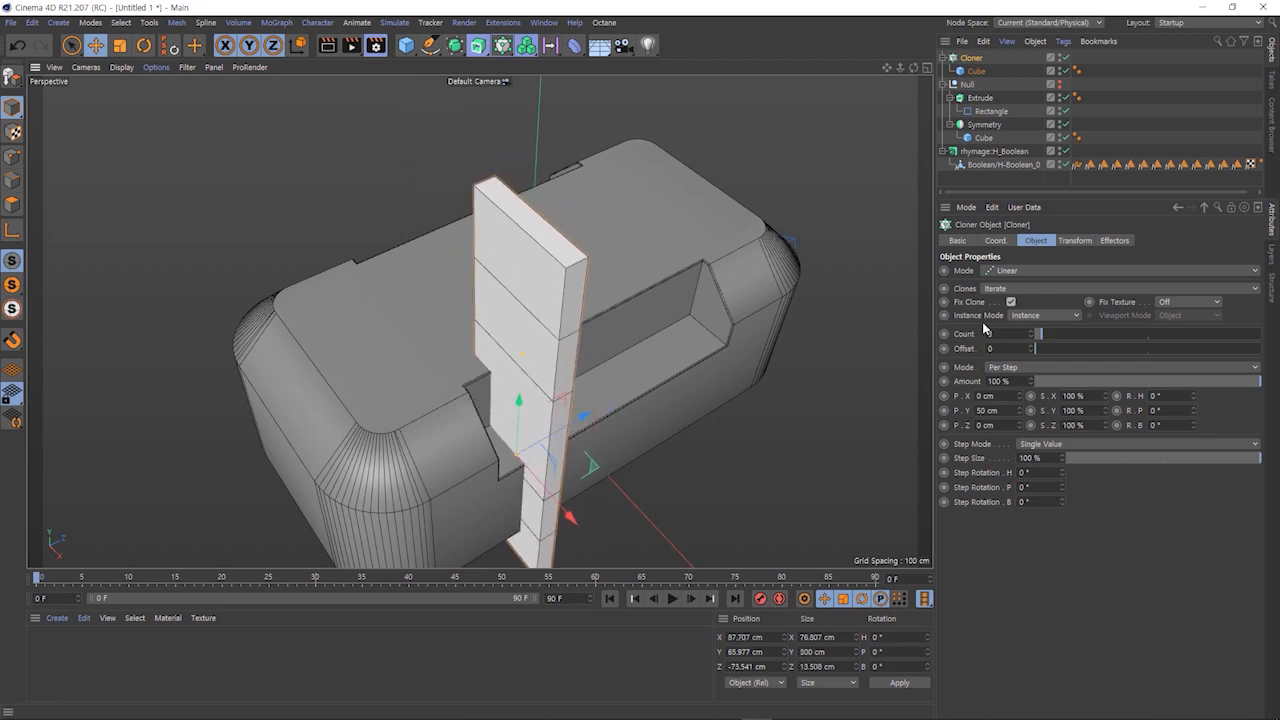
# Set the Cloner to 5 clones with per-step offsets of 0 cm in Y and 35 cm in Z, and raise it to about Y 211 cm.
pyautogui.moveTo(1003, 411); pyautogui.dragTo(925, 409)
pyautogui.write('0')
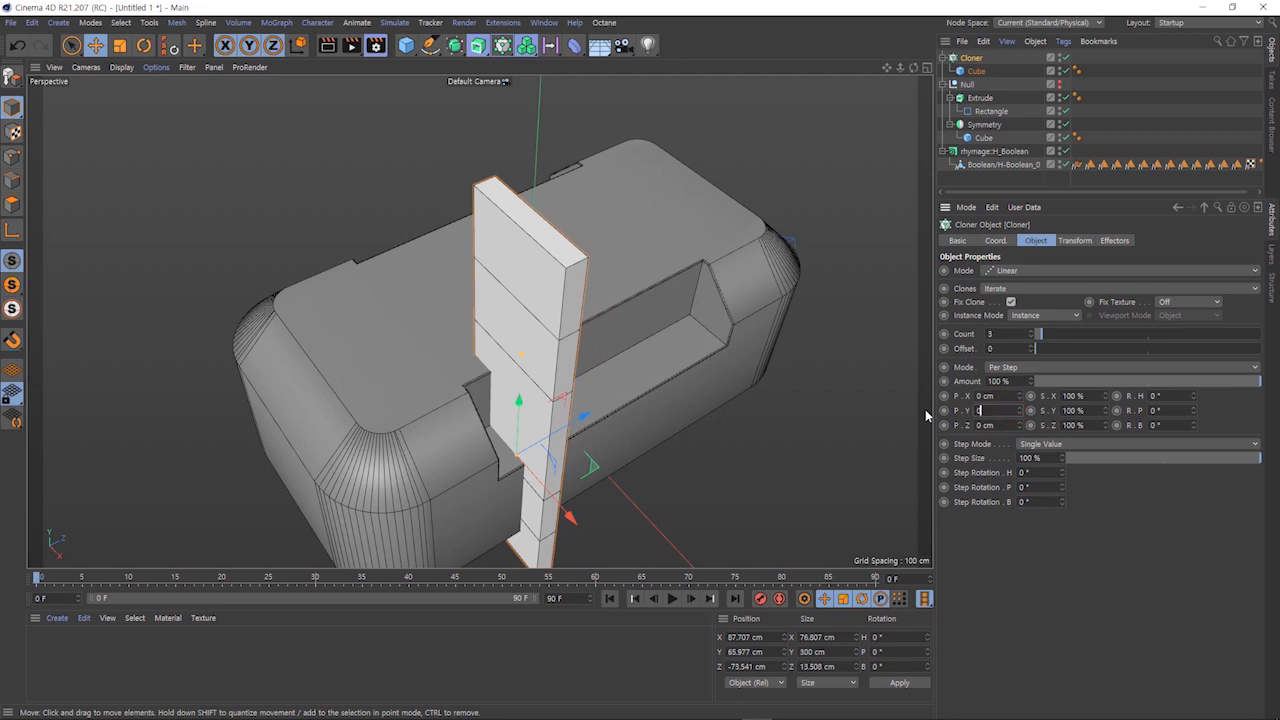
pyautogui.press('Return')
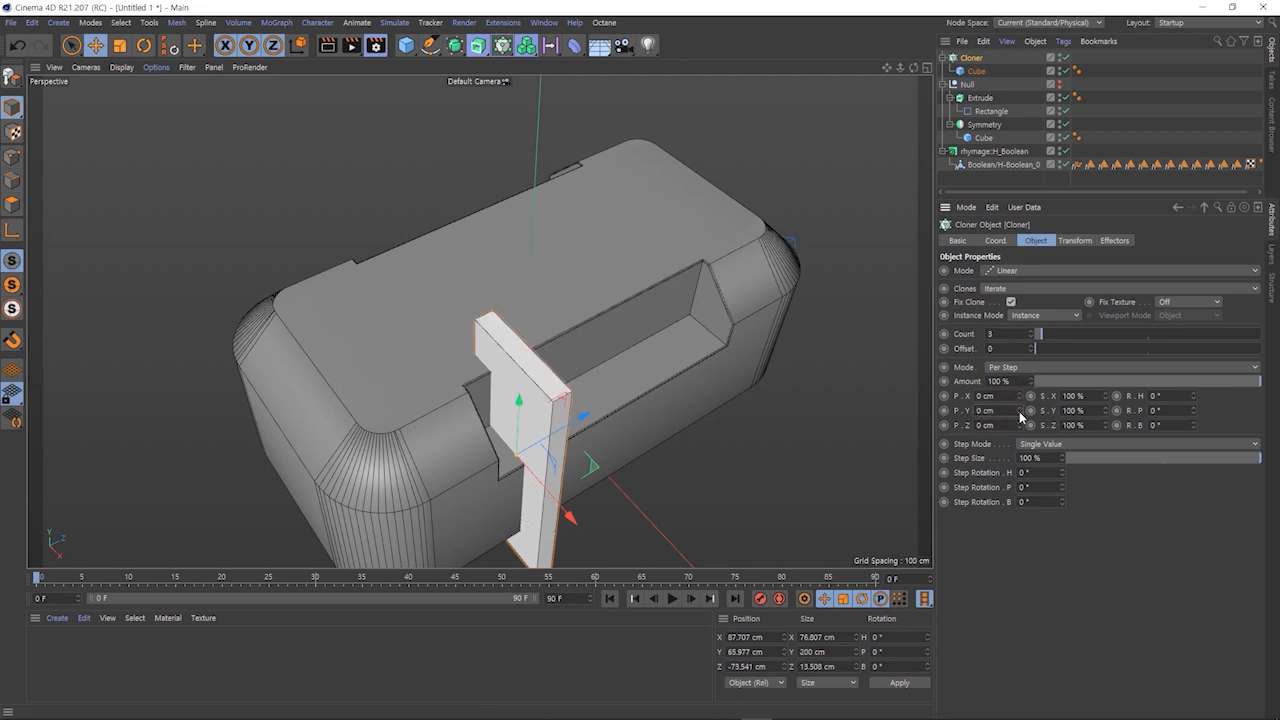
pyautogui.moveTo(1020, 425); pyautogui.dragTo(1055, 425)
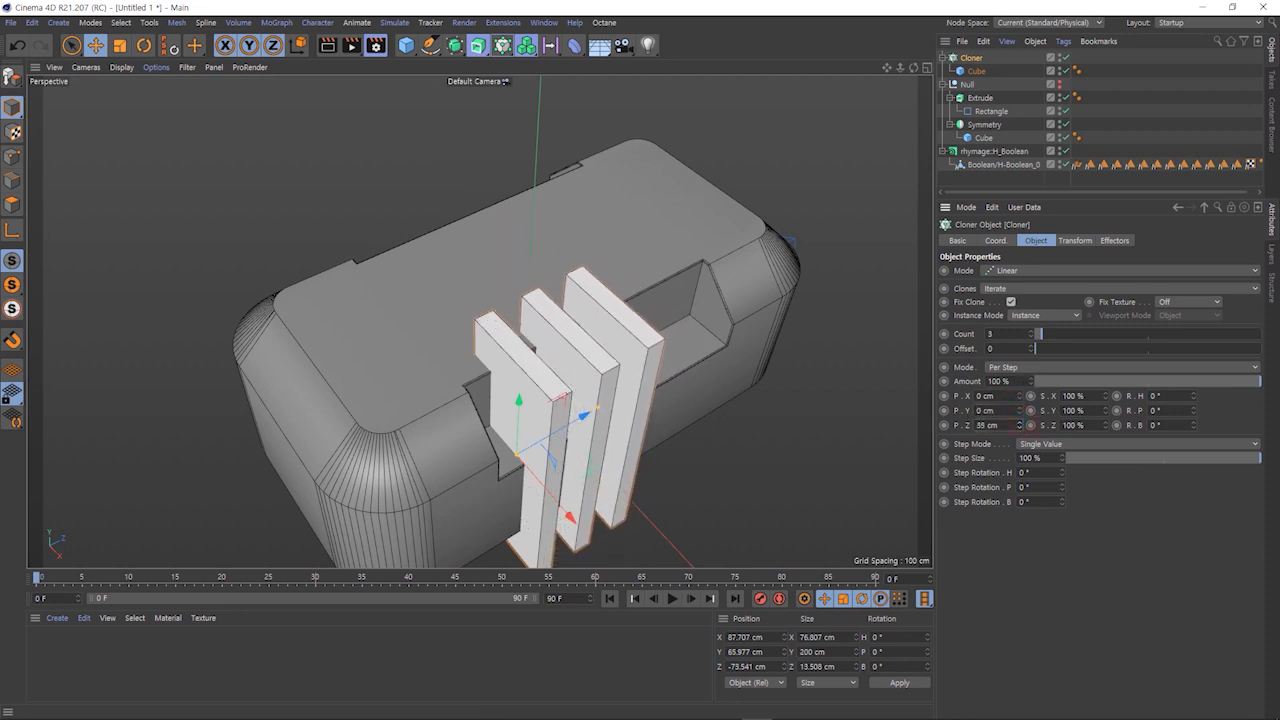
pyautogui.click(1032, 331)
pyautogui.click(1032, 331)
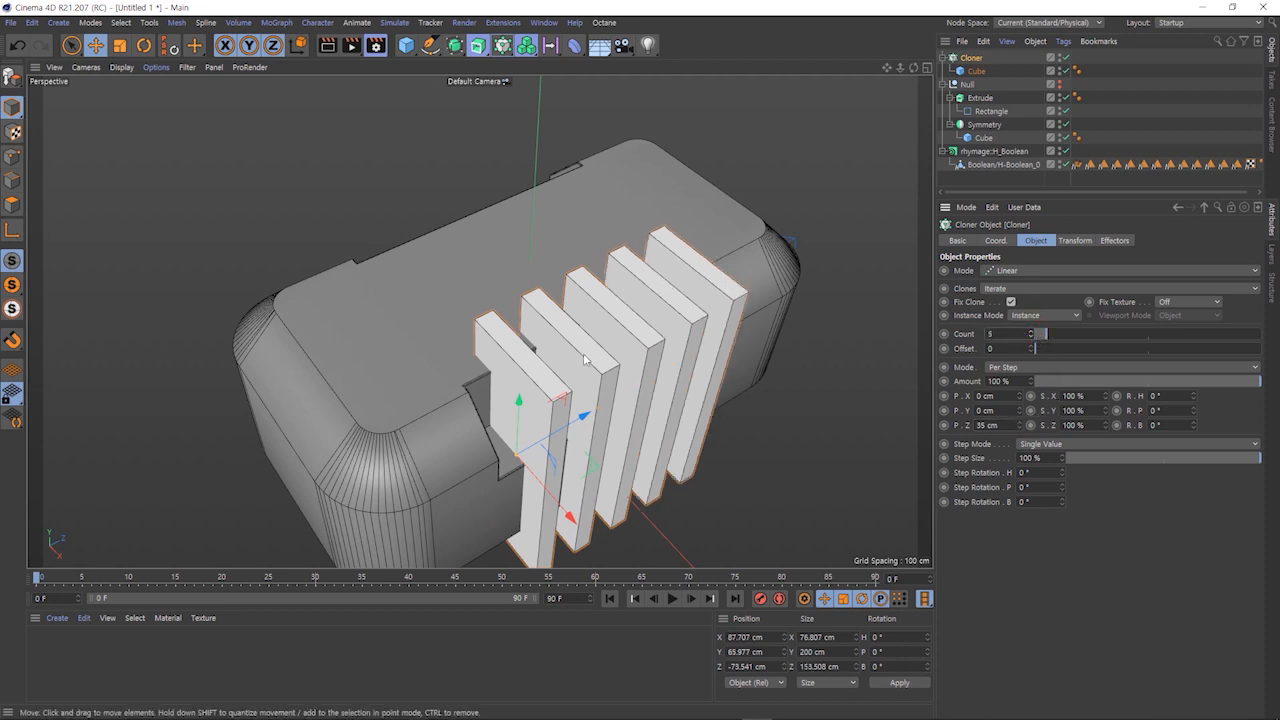
pyautogui.moveTo(519, 426); pyautogui.dragTo(556, 262)
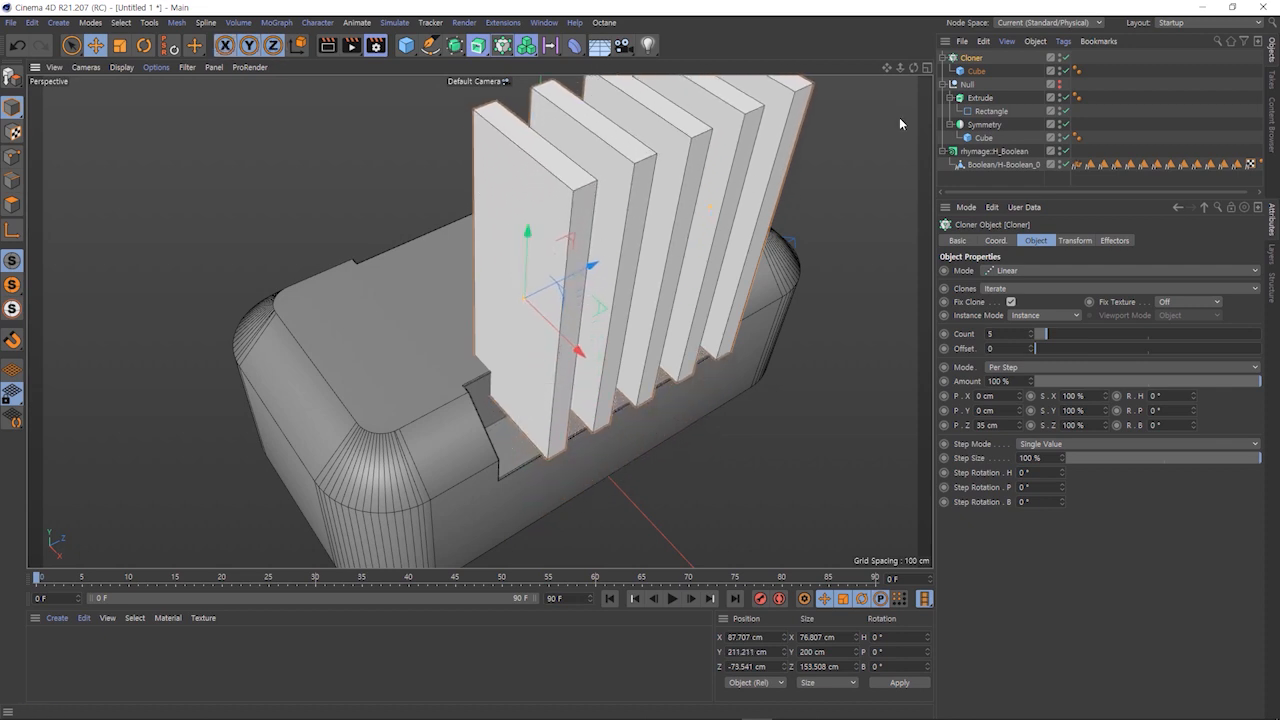
# Assign the Cloner as the H_Boolean asset's Group 2 input and move it into the hidden Null.
pyautogui.click(988, 152)
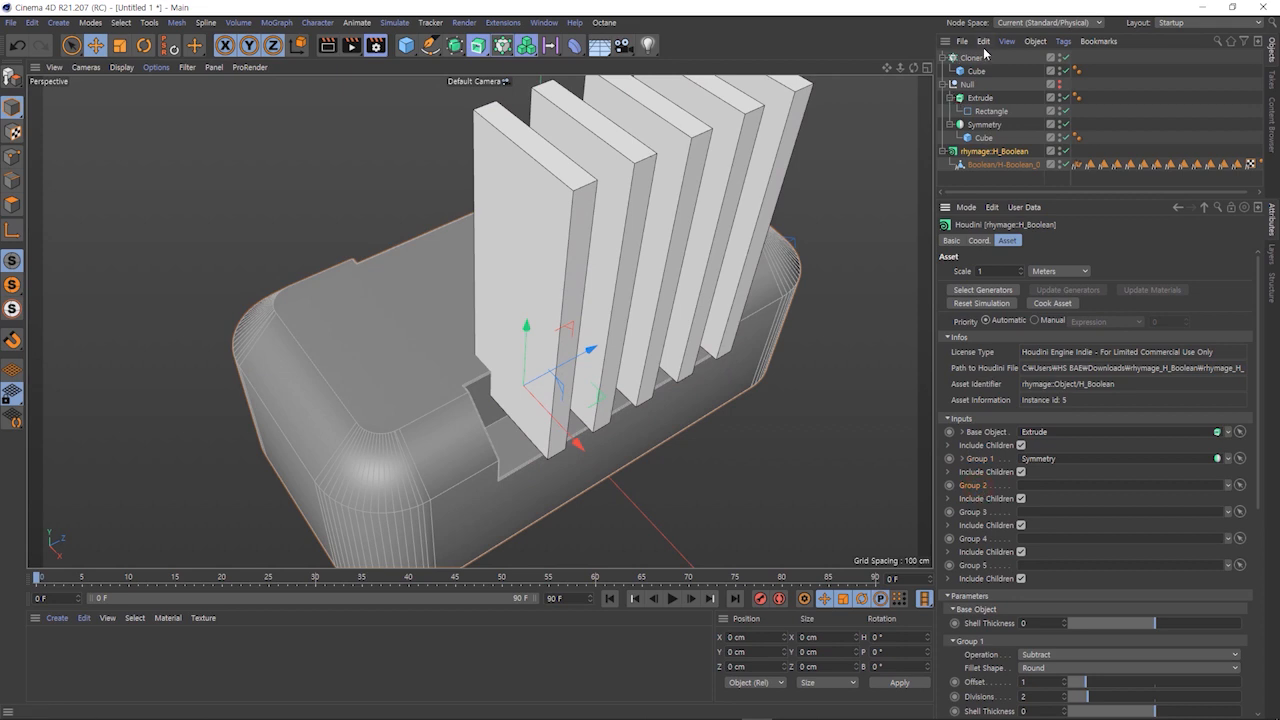
pyautogui.moveTo(972, 58); pyautogui.dragTo(1064, 489)
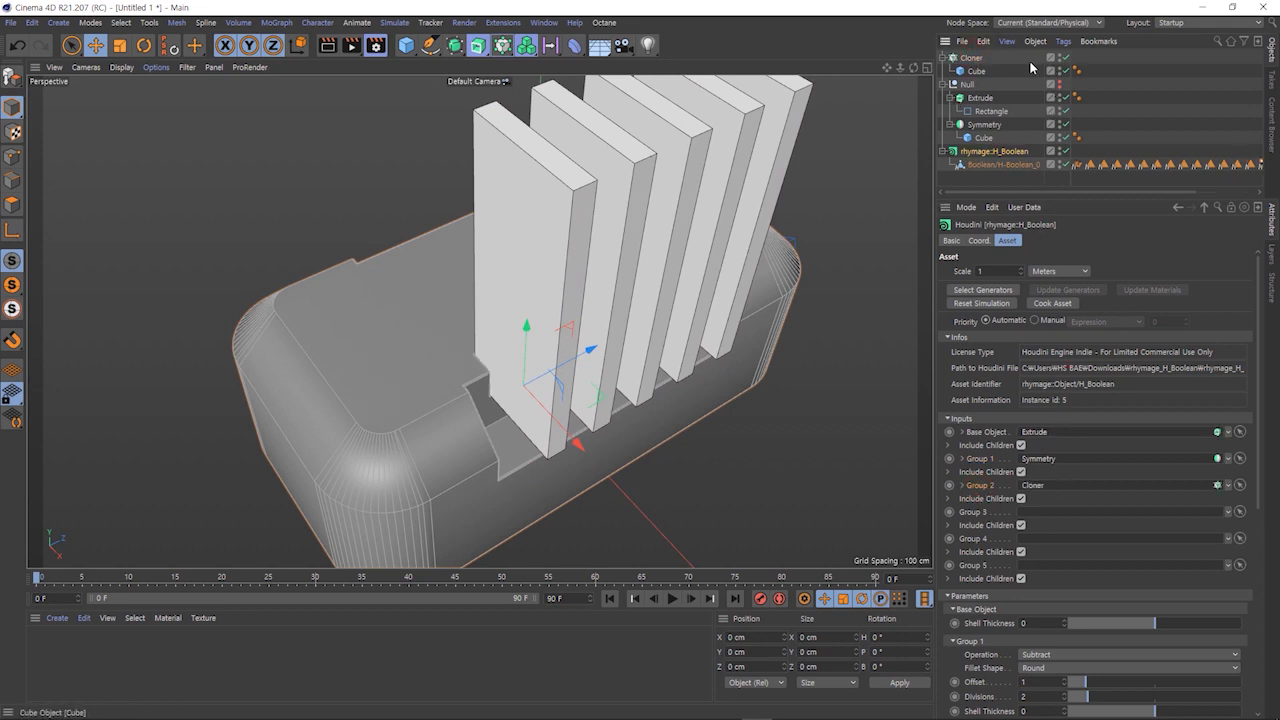
pyautogui.click(972, 58)
pyautogui.moveTo(977, 62); pyautogui.dragTo(971, 89)
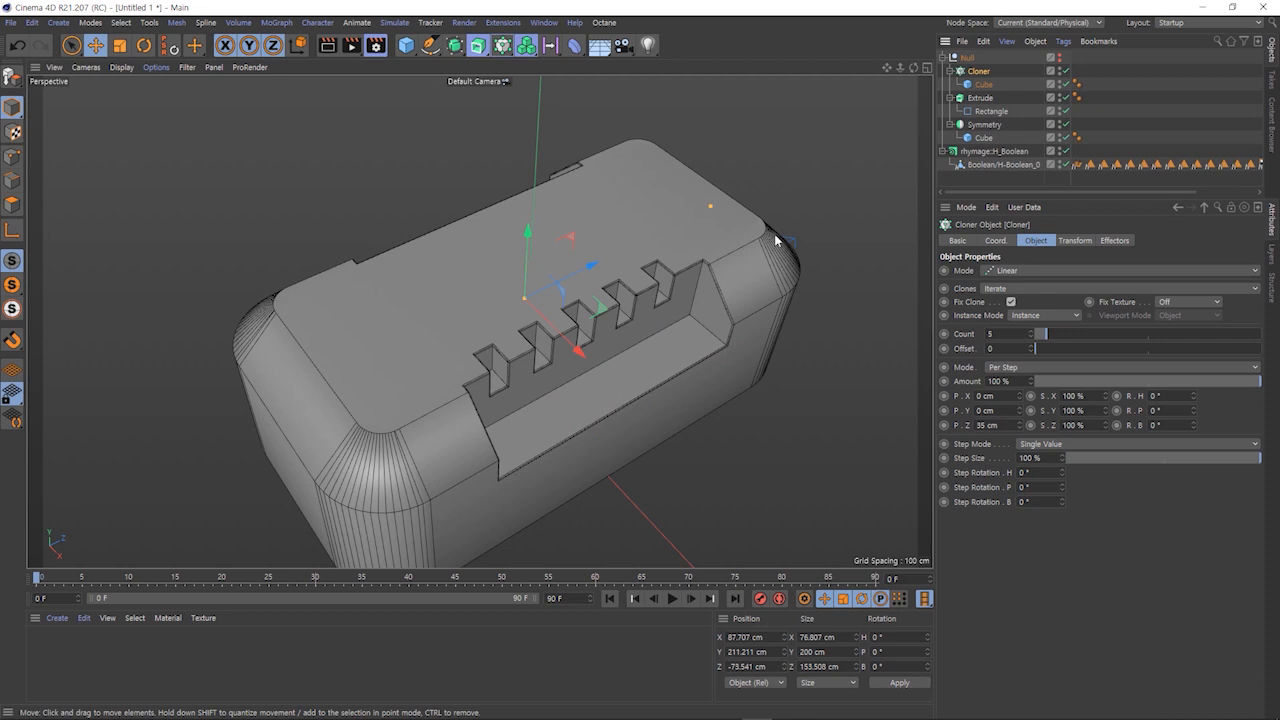
# Place the Symmetry's side-cut cube in a new Null inside the Symmetry, and move the Cloner into the Symmetry too.
pyautogui.click(982, 124)
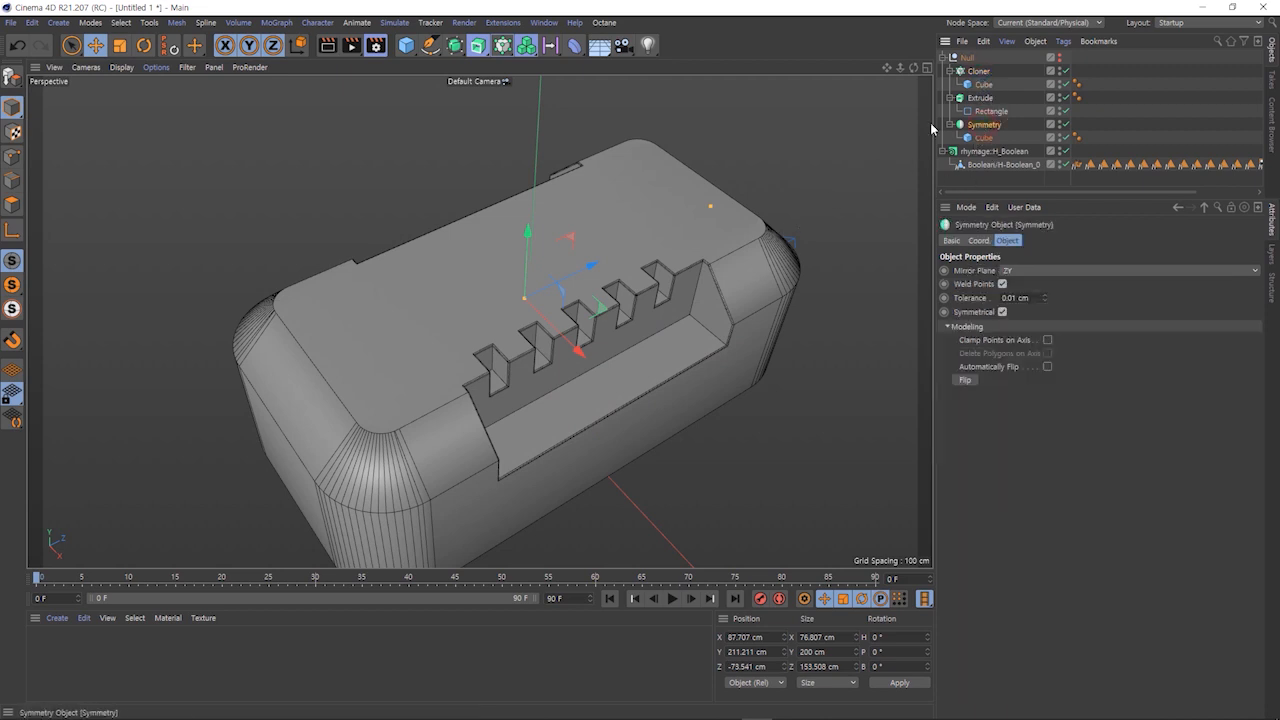
pyautogui.moveTo(406, 46); pyautogui.dragTo(437, 68)
pyautogui.click(437, 68)
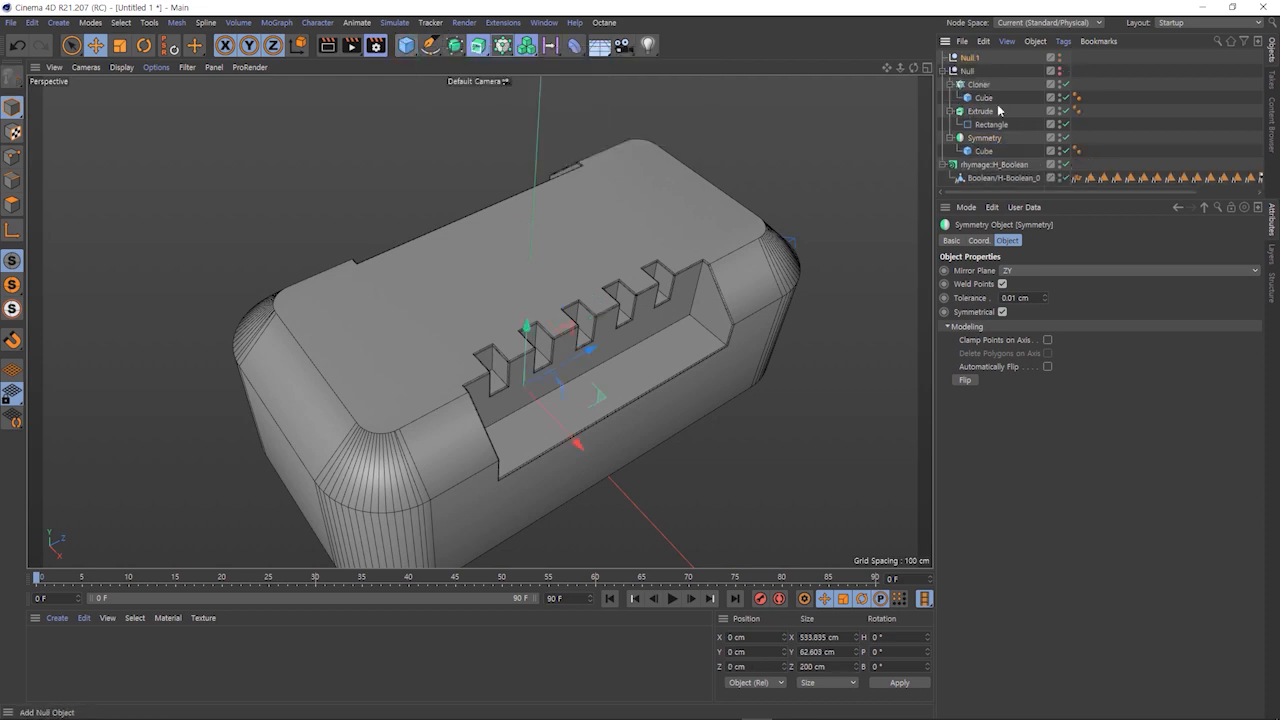
pyautogui.moveTo(983, 113)
pyautogui.mouseDown()
pyautogui.moveTo(983, 148)
pyautogui.moveTo(984, 137)
pyautogui.mouseUp()
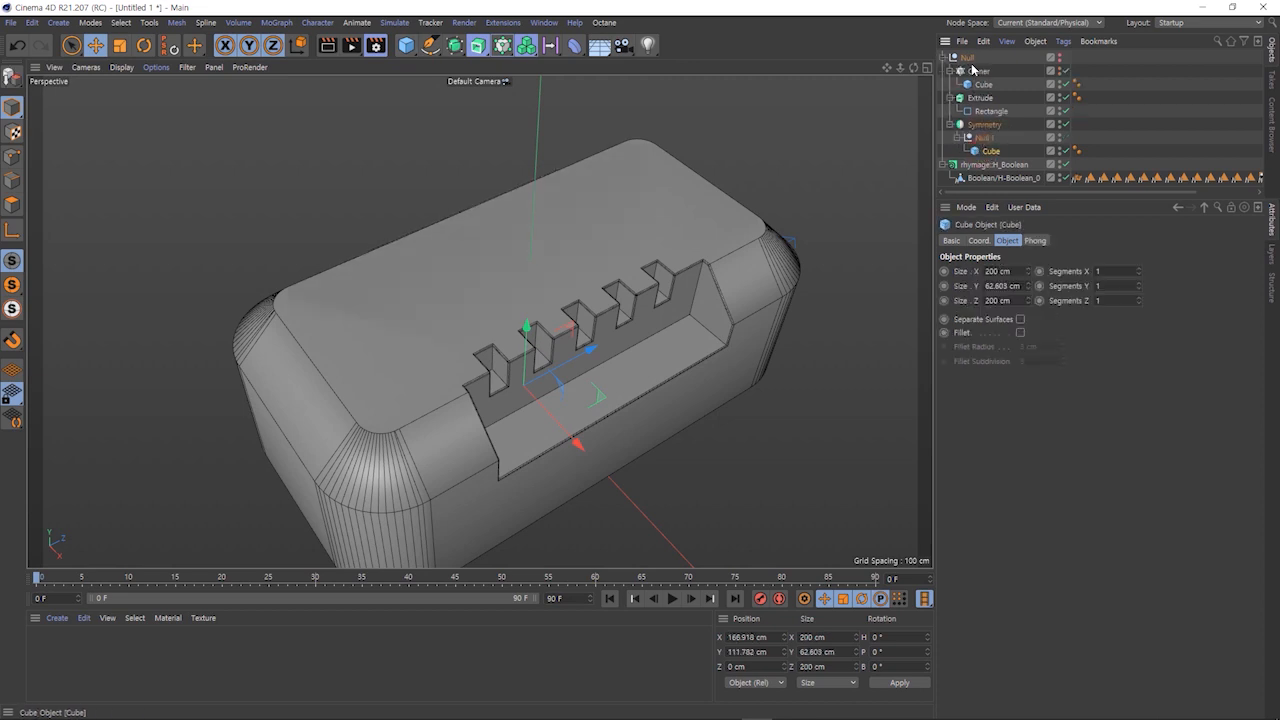
pyautogui.moveTo(974, 72); pyautogui.dragTo(985, 128)
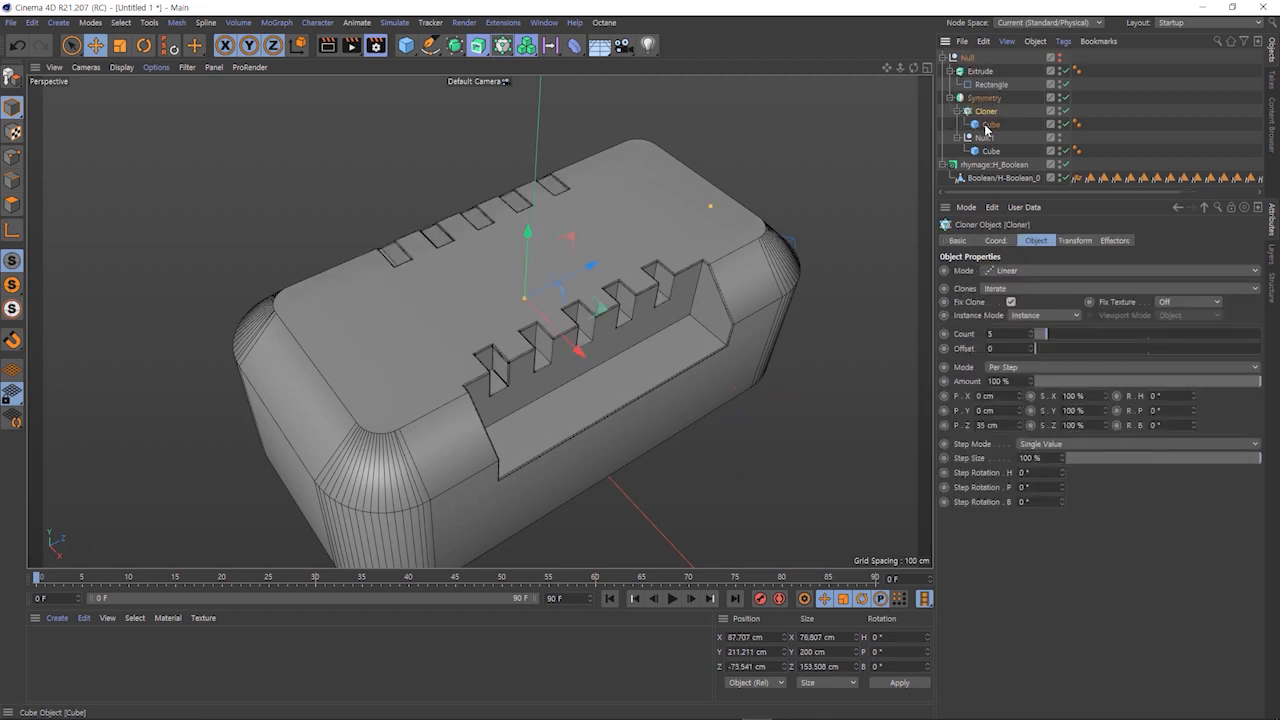
pyautogui.moveTo(406, 299)
pyautogui.keyDown('alt'); pyautogui.mouseDown()
pyautogui.moveTo(571, 286)
pyautogui.moveTo(686, 234)
pyautogui.moveTo(723, 340)
pyautogui.moveTo(463, 328)
pyautogui.moveTo(425, 362)
pyautogui.moveTo(360, 255)
pyautogui.moveTo(400, 291)
pyautogui.moveTo(457, 253)
pyautogui.mouseUp(); pyautogui.keyUp('alt')
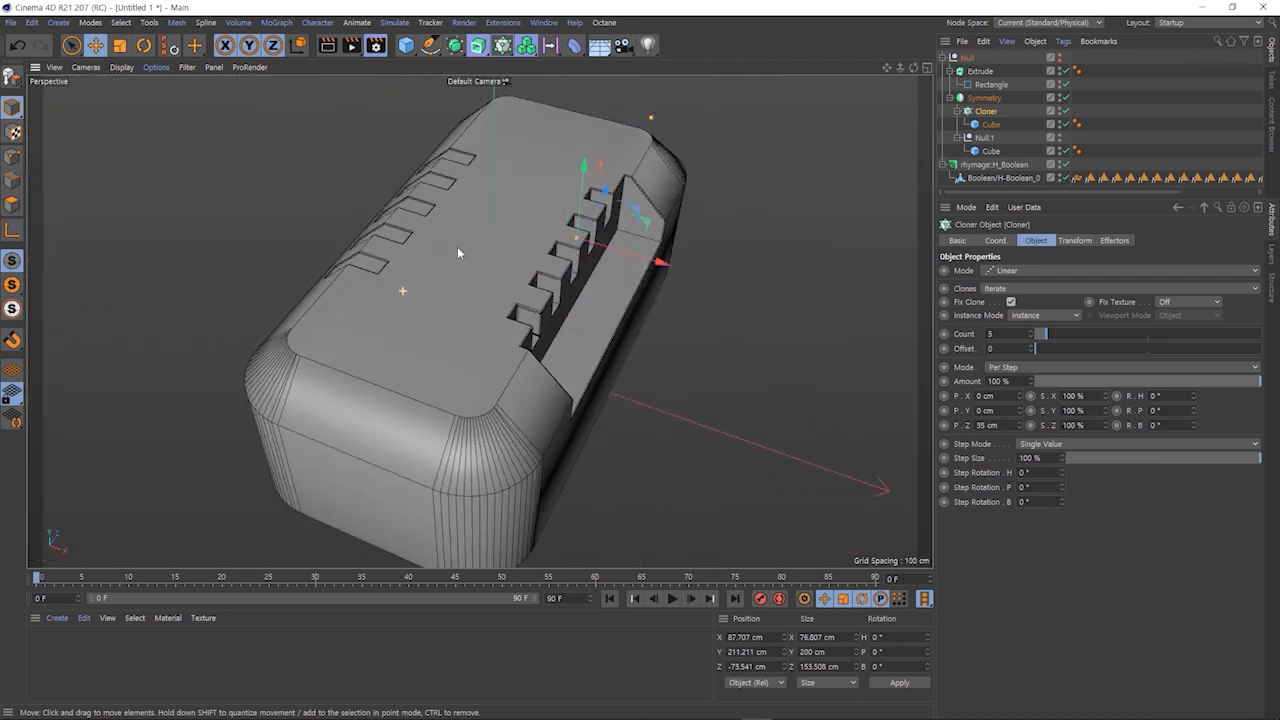
# Disable the H_Boolean asset and enable it again to recompute the cut.
pyautogui.click(985, 98)
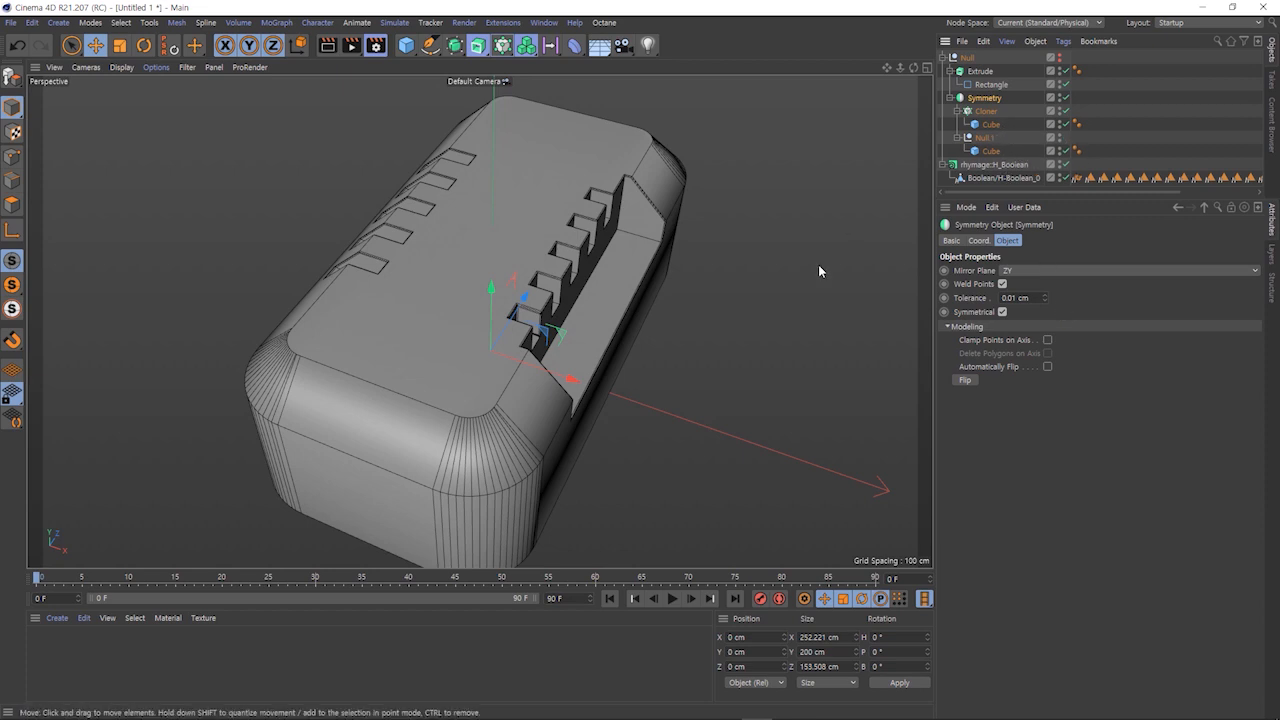
pyautogui.keyDown('alt'); pyautogui.moveTo(623, 322); pyautogui.dragTo(456, 337); pyautogui.keyUp('alt')
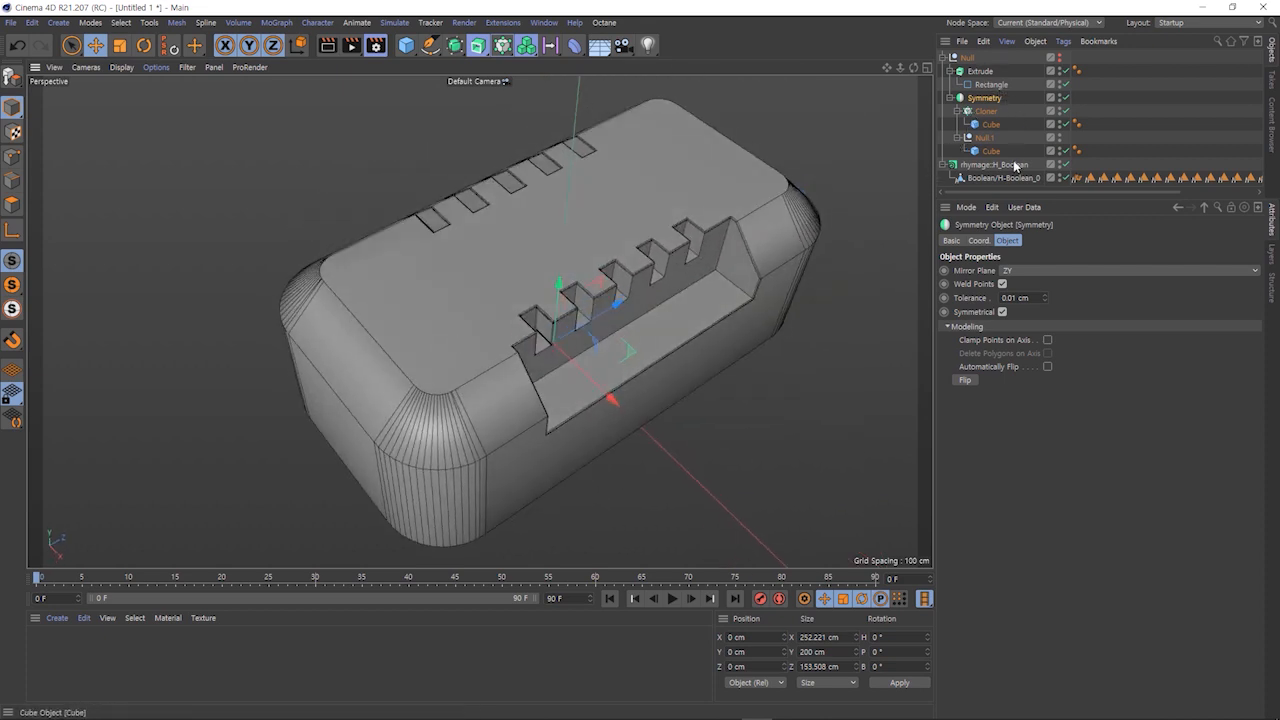
pyautogui.click(1053, 168)
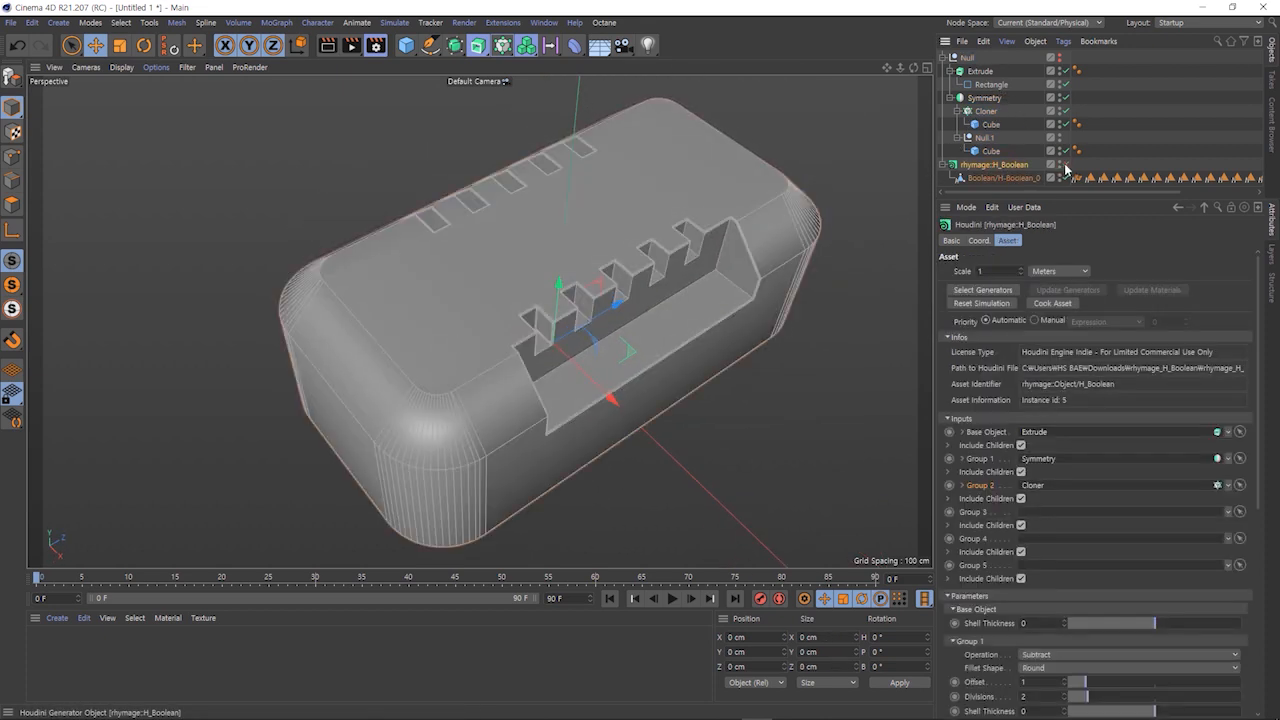
pyautogui.click(1065, 166)
pyautogui.click(1068, 178)
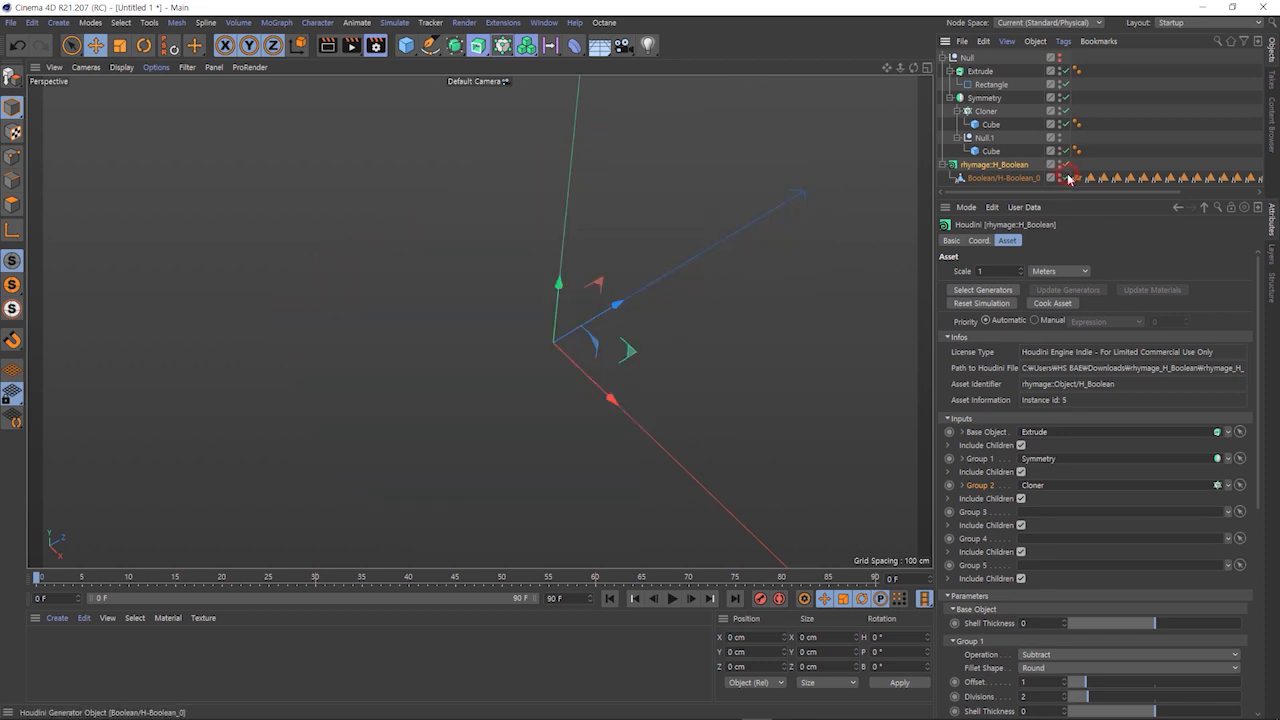
pyautogui.click(1068, 178)
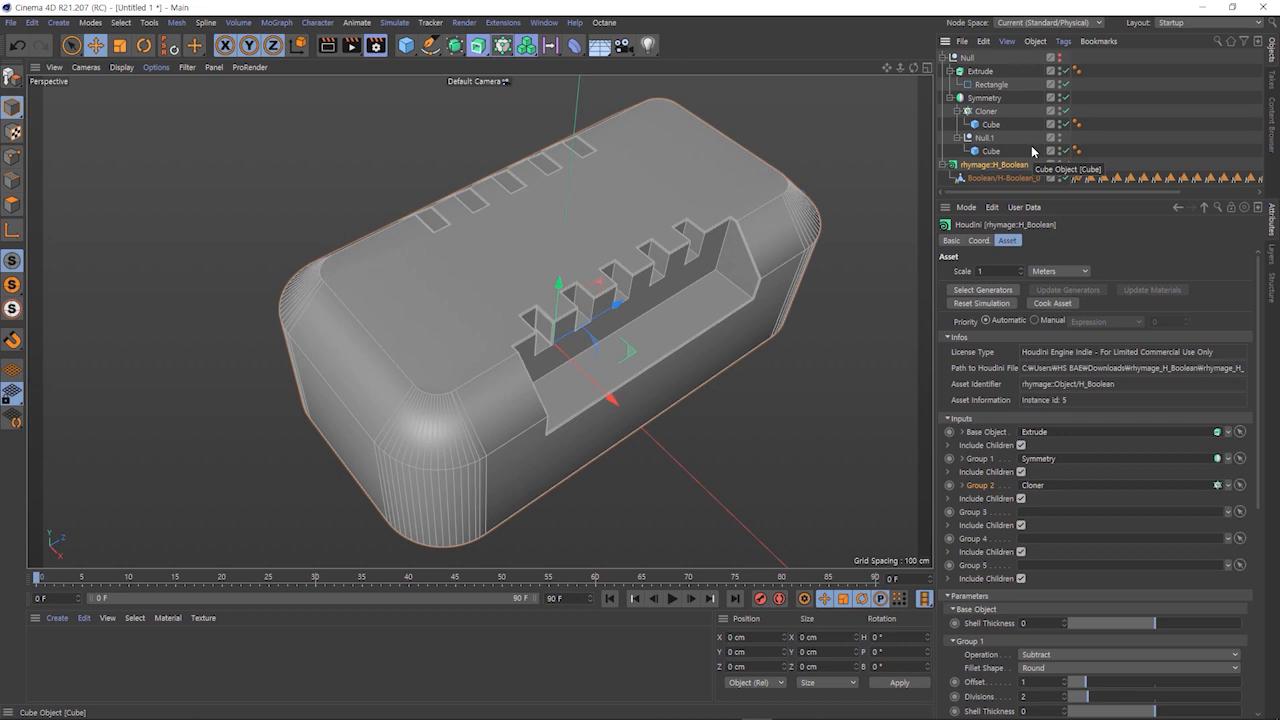
# Move the Cloner into the Null that holds the side-cut cube, so both cutters share one group inside the Symmetry.
pyautogui.click(983, 99)
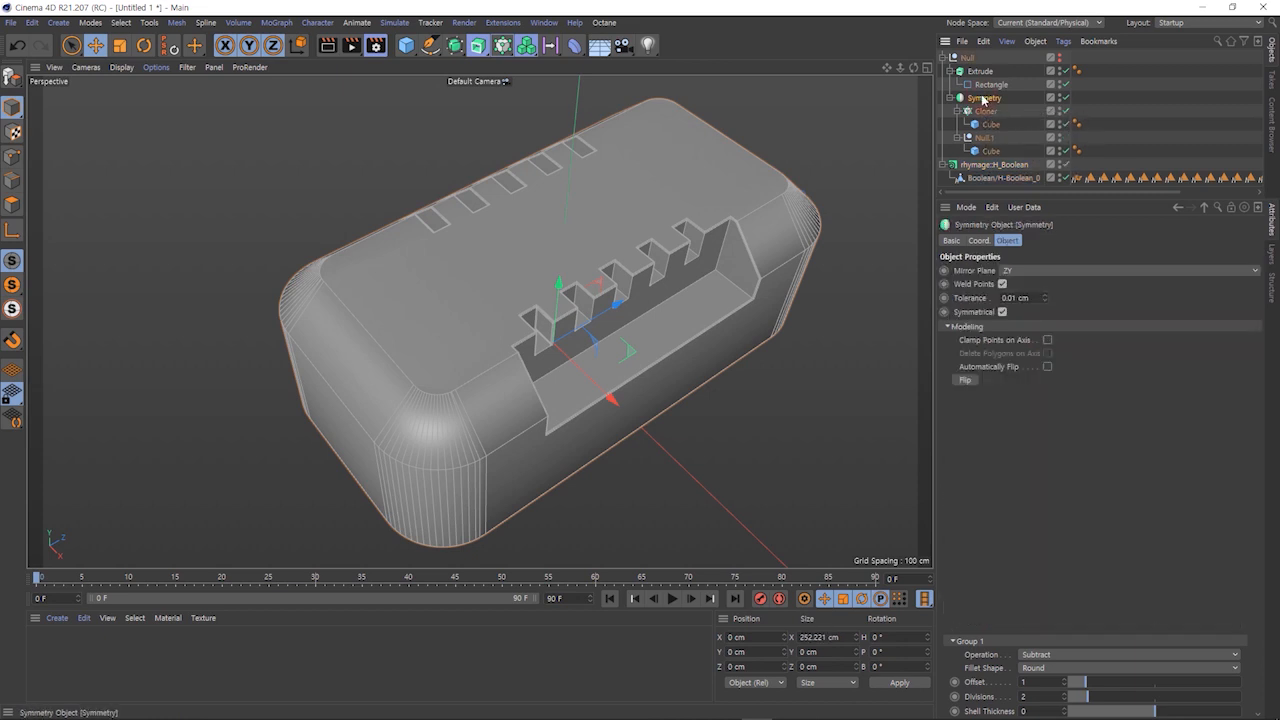
pyautogui.click(992, 126)
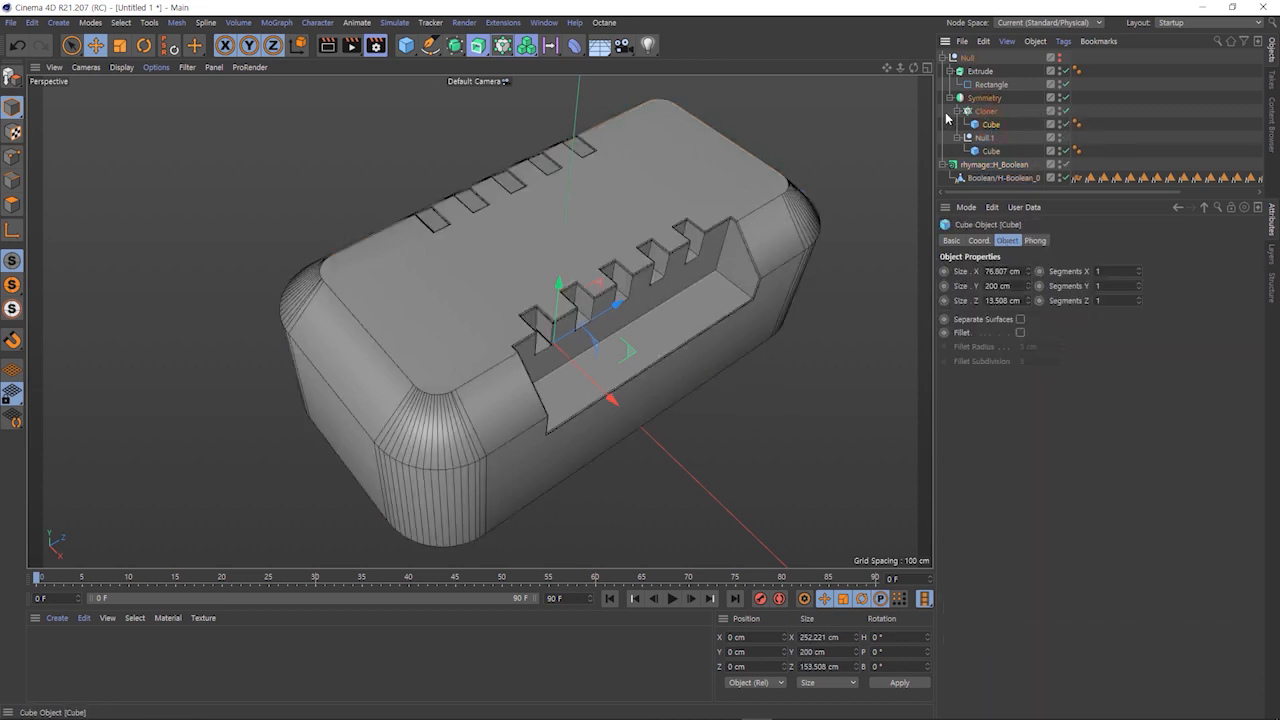
pyautogui.click(957, 111)
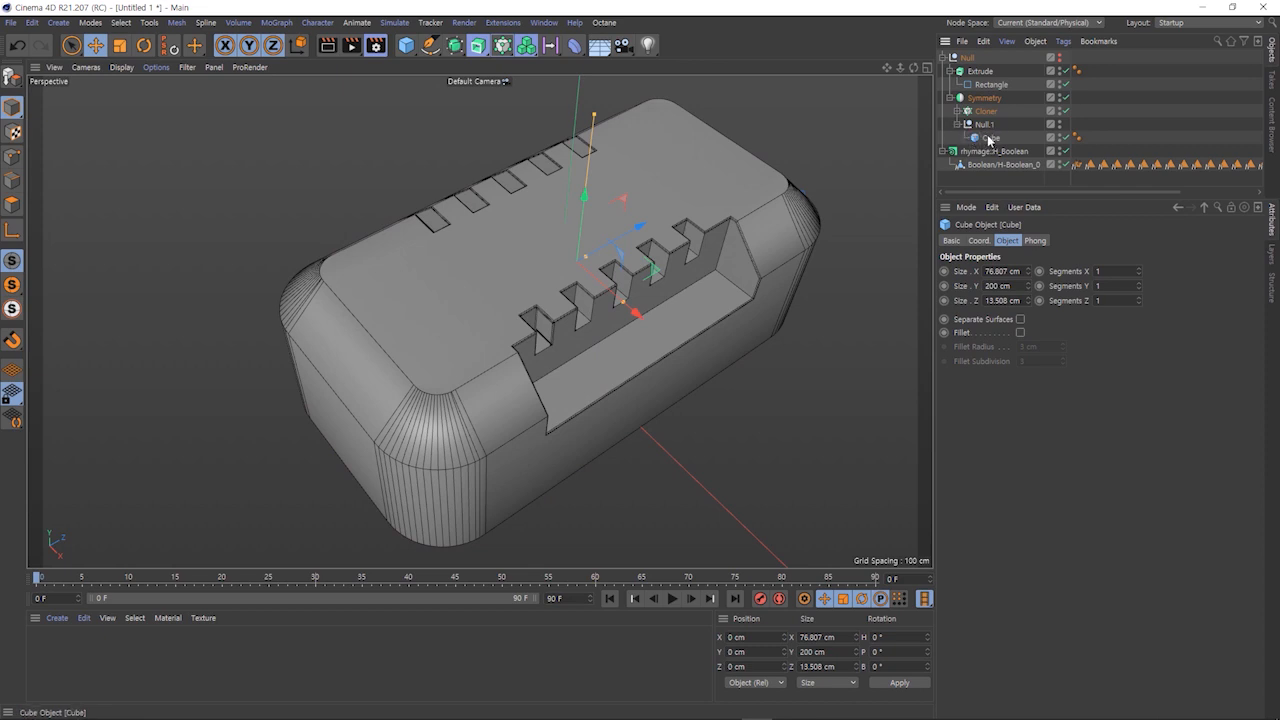
pyautogui.click(992, 138)
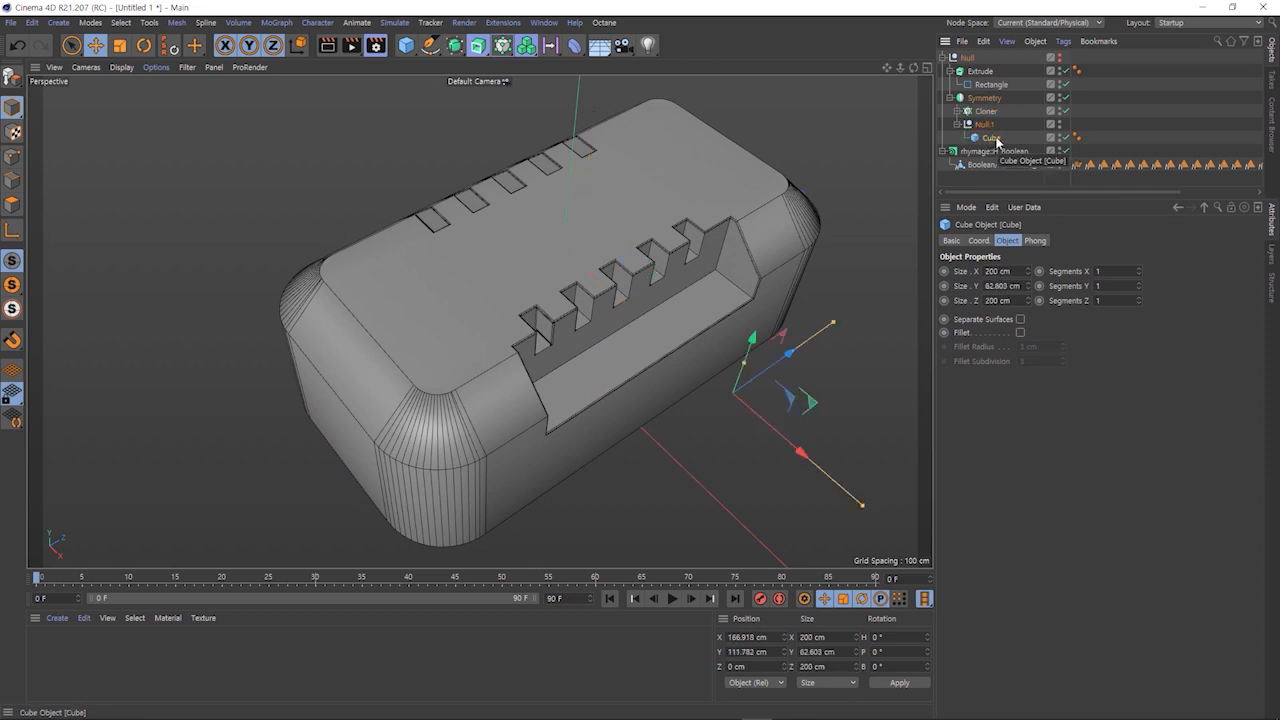
pyautogui.moveTo(985, 113); pyautogui.dragTo(986, 128)
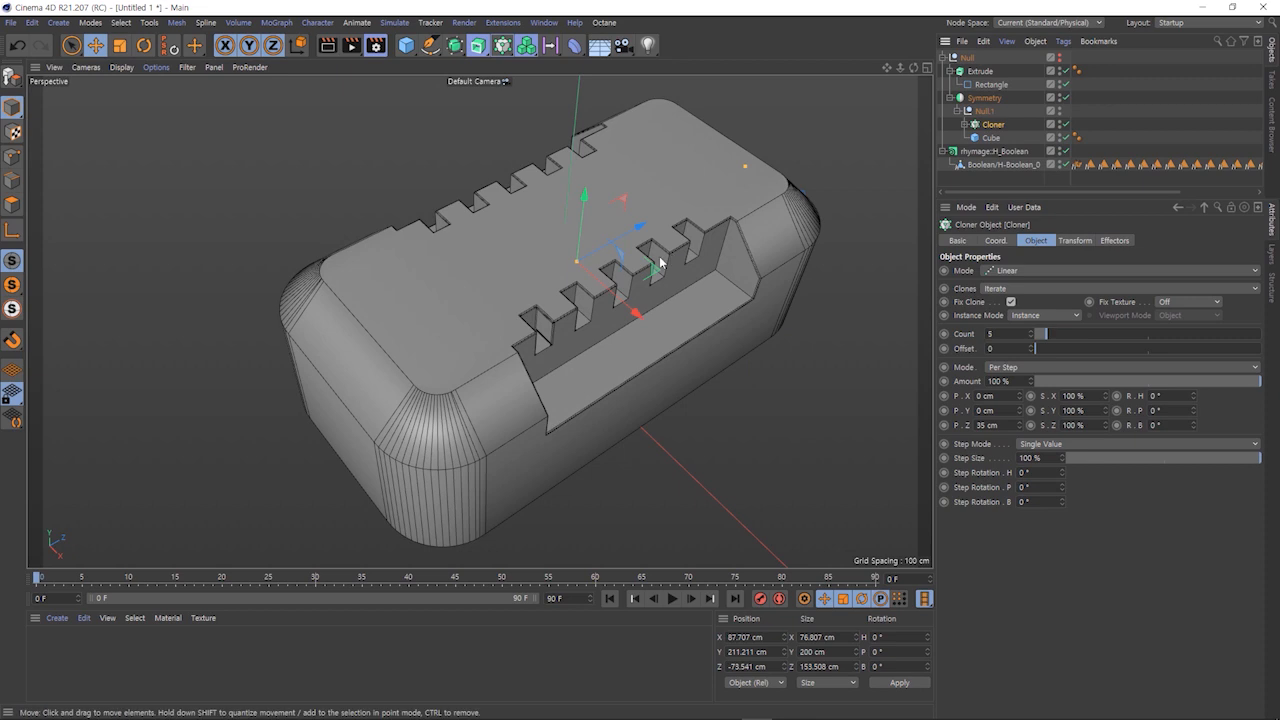
pyautogui.keyDown('alt'); pyautogui.moveTo(505, 255); pyautogui.dragTo(440, 220); pyautogui.keyUp('alt')
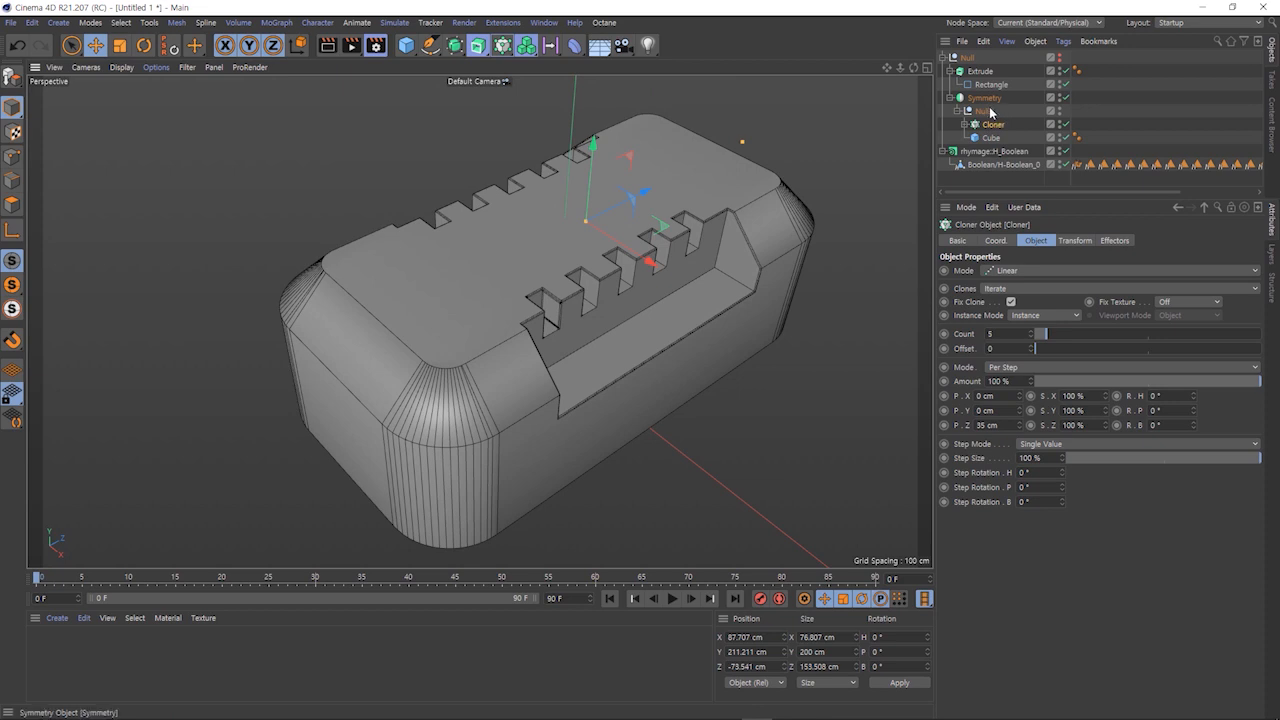
pyautogui.moveTo(913, 67); pyautogui.dragTo(880, 145)
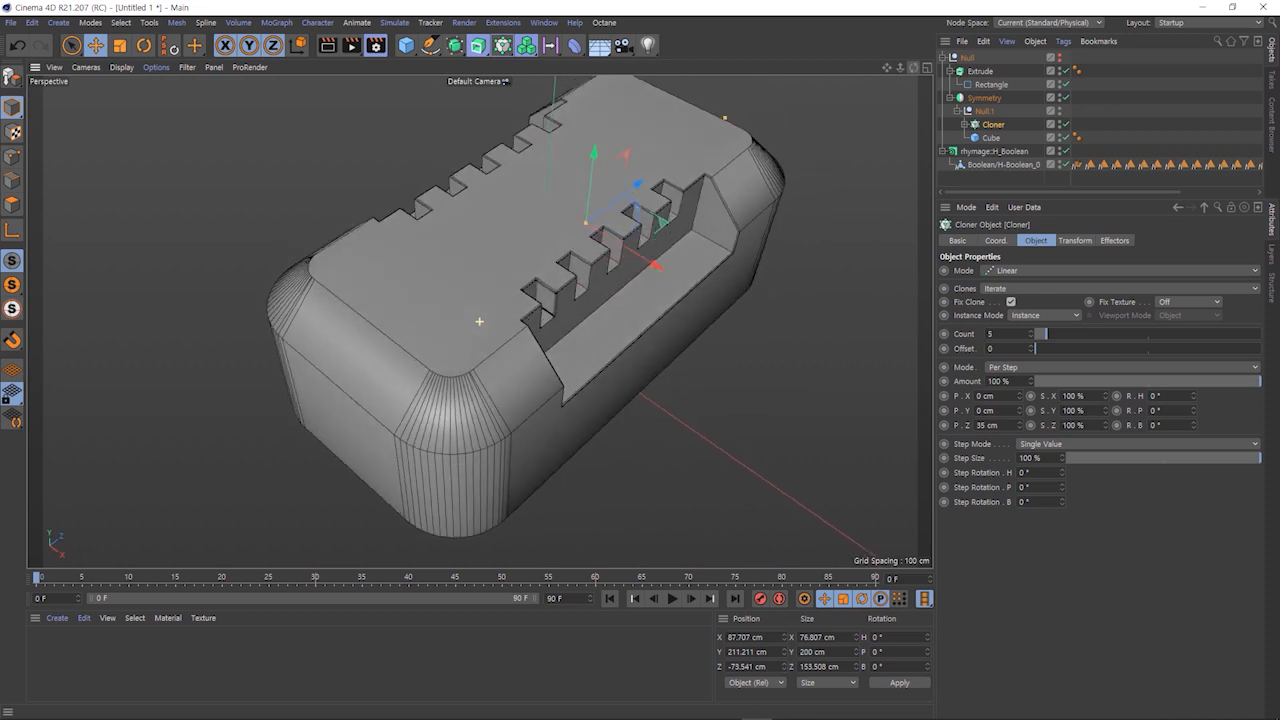
# Examine the H_Boolean asset's inputs and the Base Object and group parameters, including Group 1's operation and fillet shape.
pyautogui.click(1015, 152)
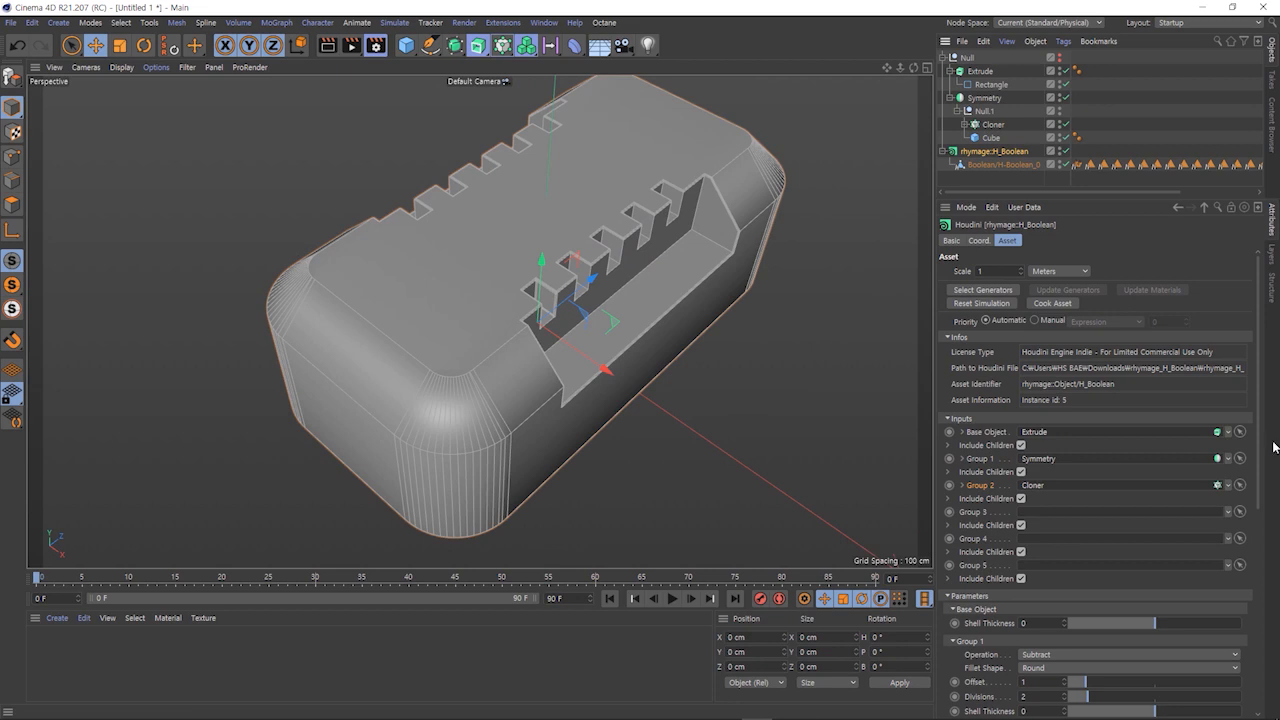
pyautogui.moveTo(1260, 413)
pyautogui.mouseDown()
pyautogui.moveTo(1270, 483)
pyautogui.moveTo(1270, 401)
pyautogui.mouseUp()
pyautogui.moveTo(1252, 362); pyautogui.dragTo(1259, 483)
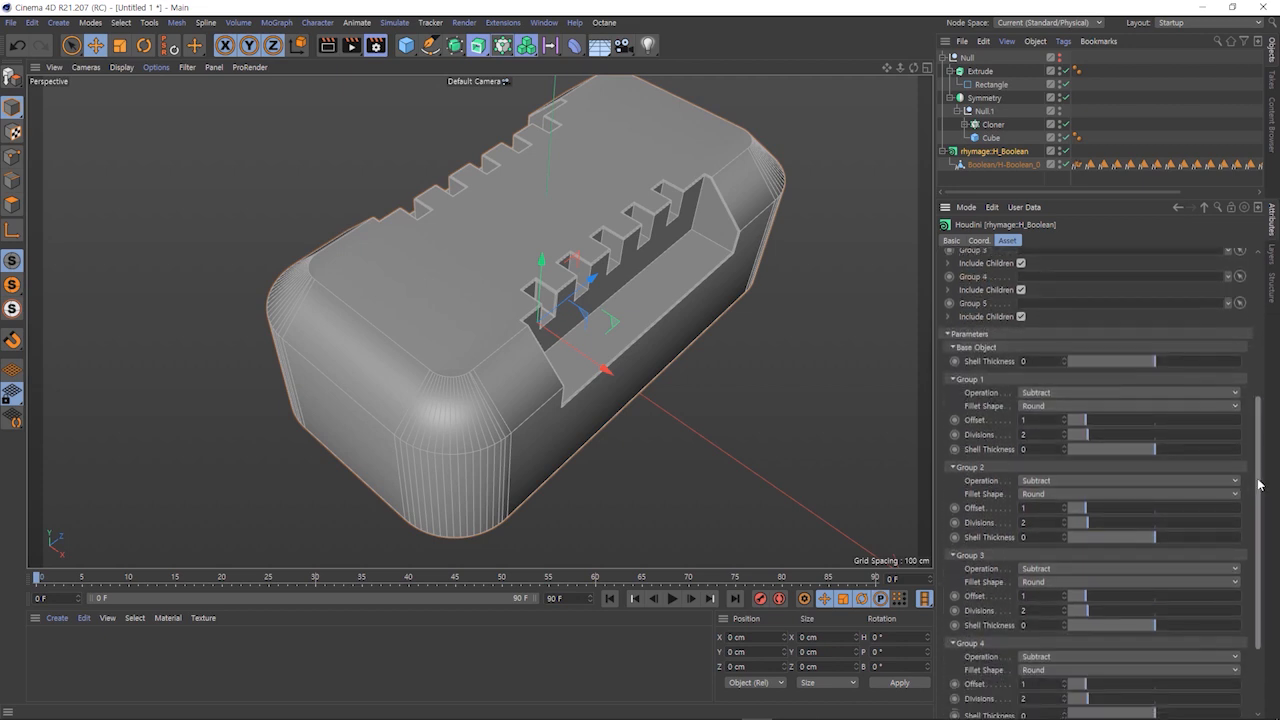
pyautogui.click(953, 347)
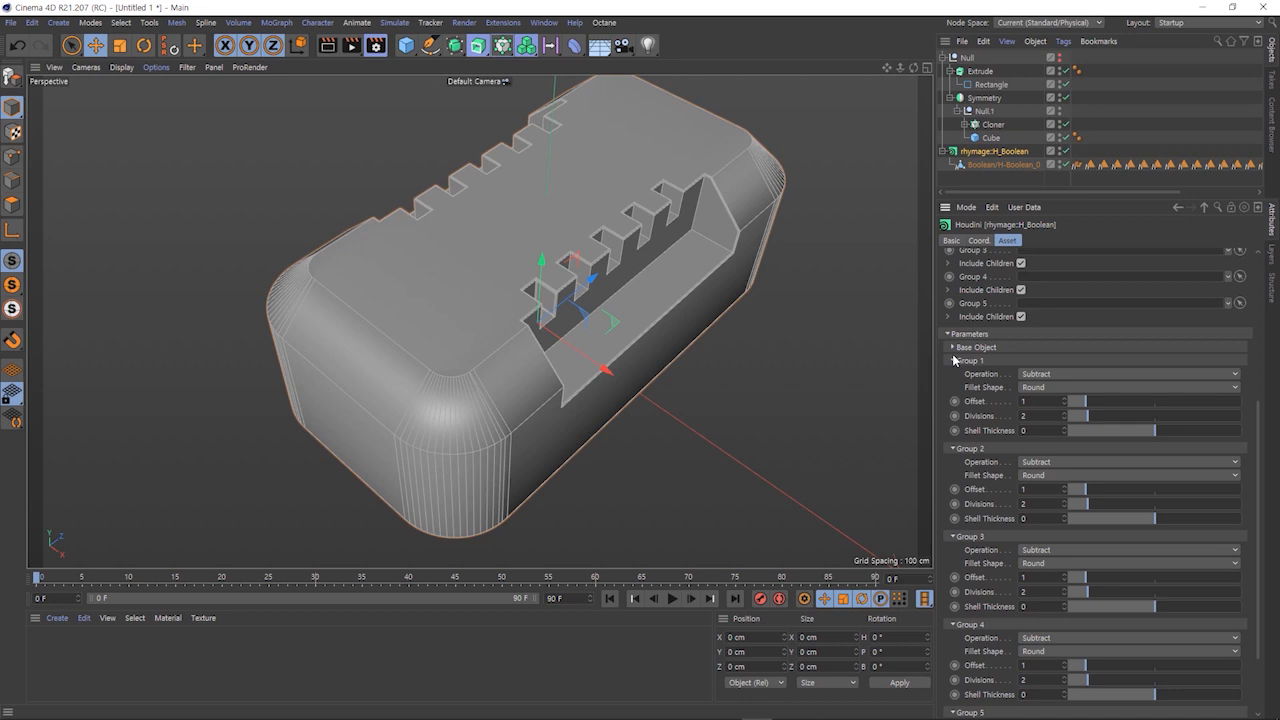
pyautogui.click(953, 347)
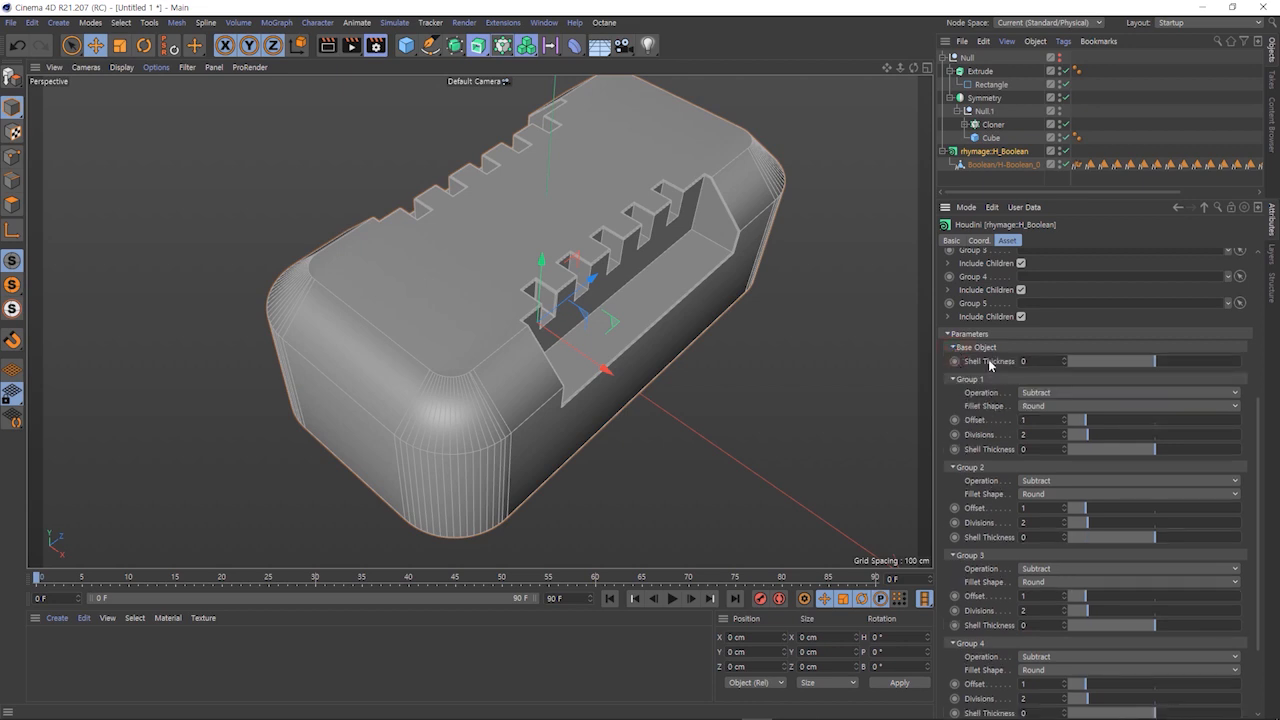
pyautogui.scroll(4, 993, 365)
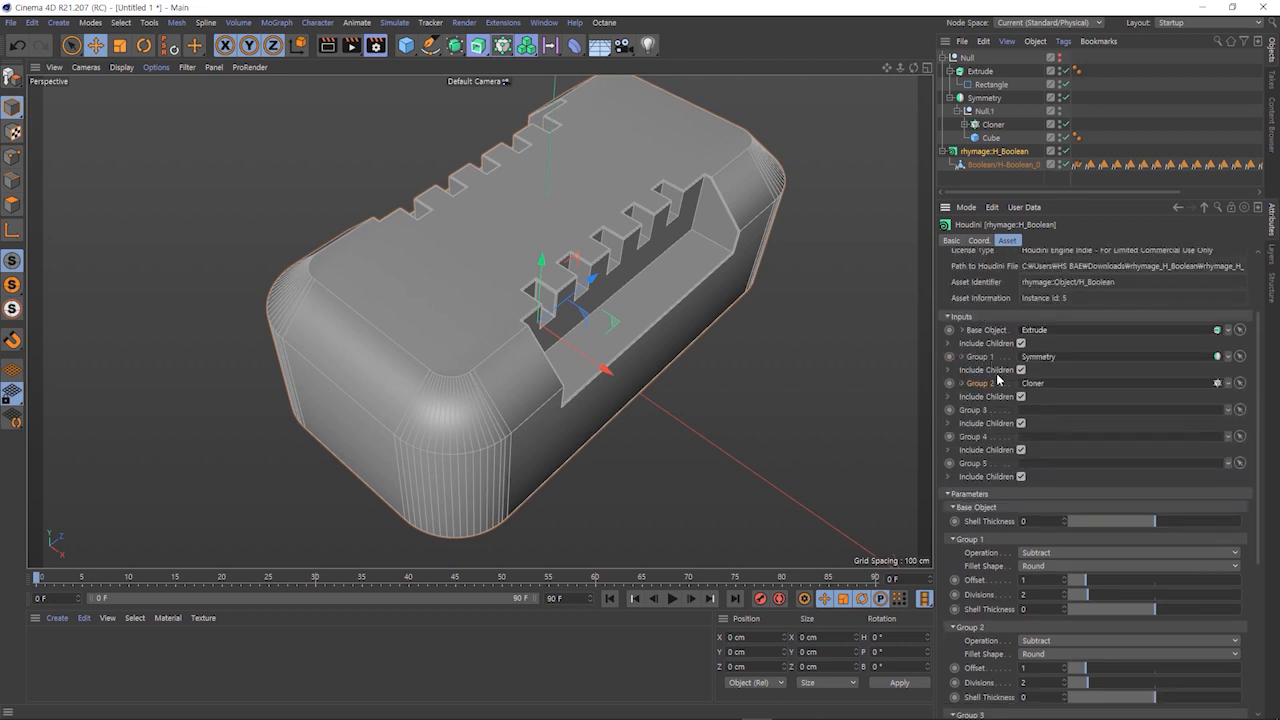
pyautogui.click(1050, 556)
pyautogui.click(1050, 556)
pyautogui.click(994, 569)
# Set Group 1's fillet offset to about 1.33 and its divisions to 4 in the H_Boolean asset.
pyautogui.moveTo(1096, 583); pyautogui.dragTo(1203, 570)
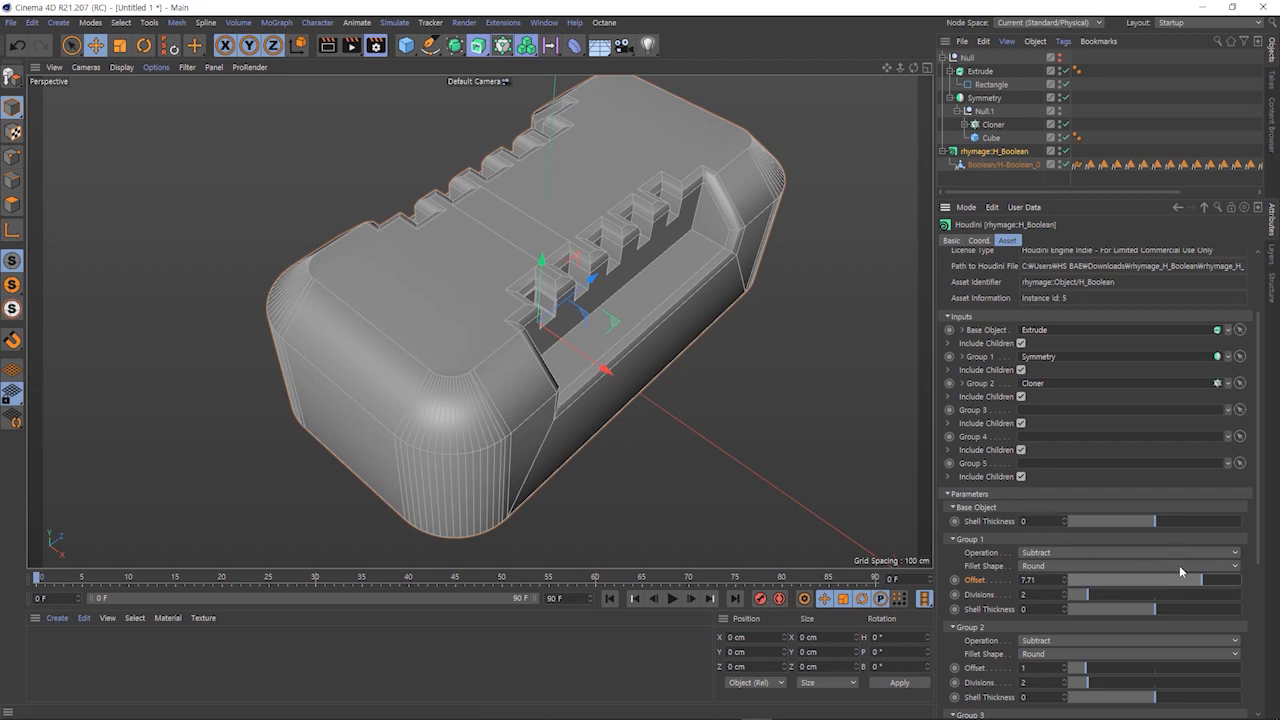
pyautogui.moveTo(1191, 585); pyautogui.dragTo(1087, 586)
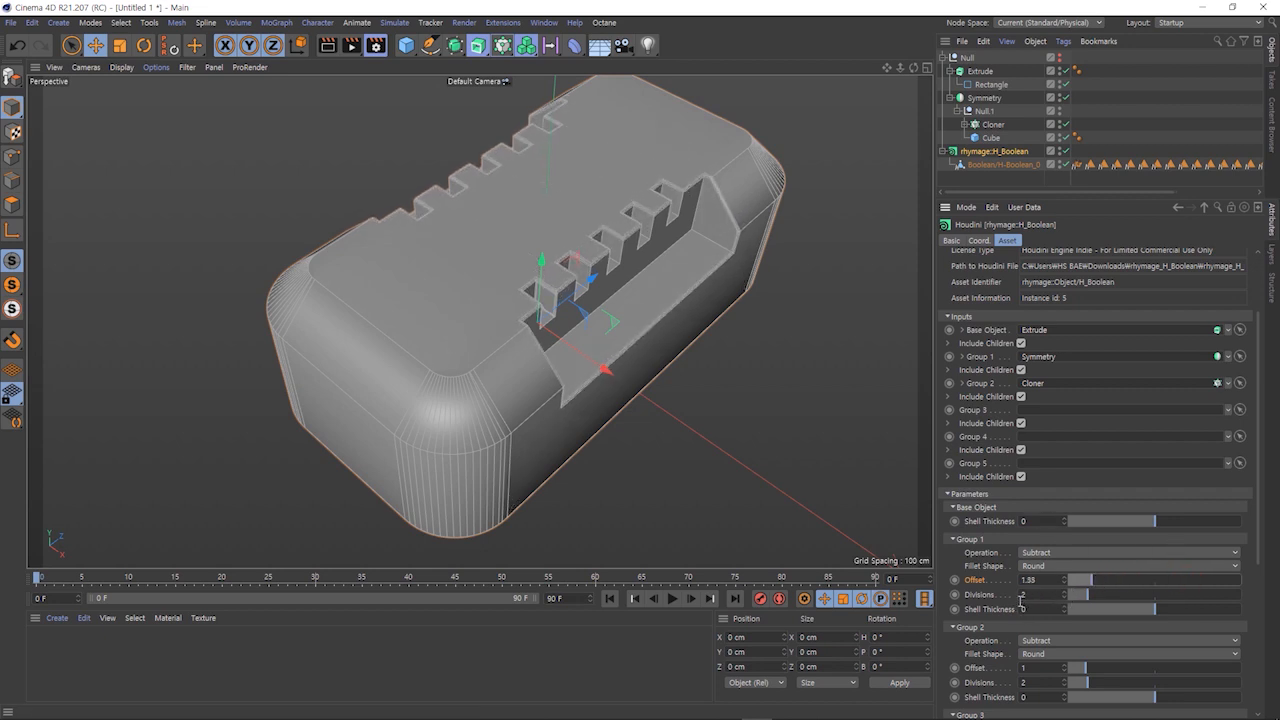
pyautogui.moveTo(1089, 596); pyautogui.dragTo(1127, 596)
pyautogui.scroll(4, 624, 285)
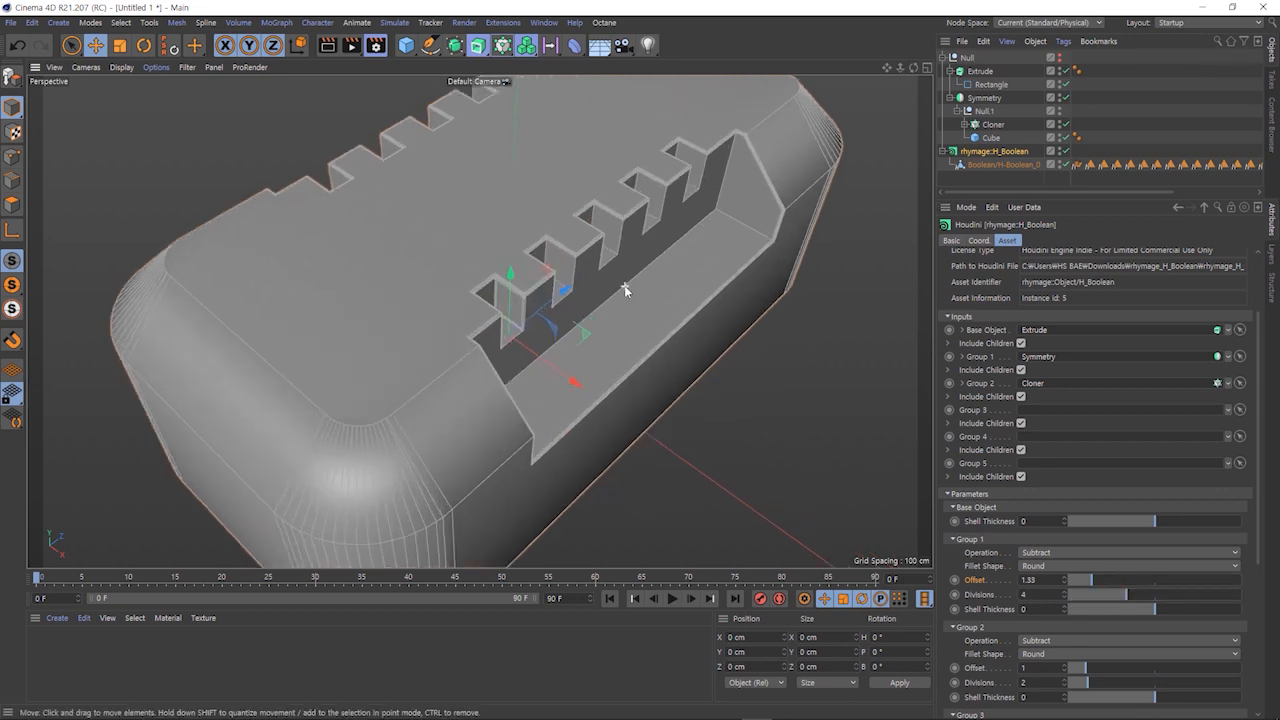
pyautogui.scroll(2, 624, 285)
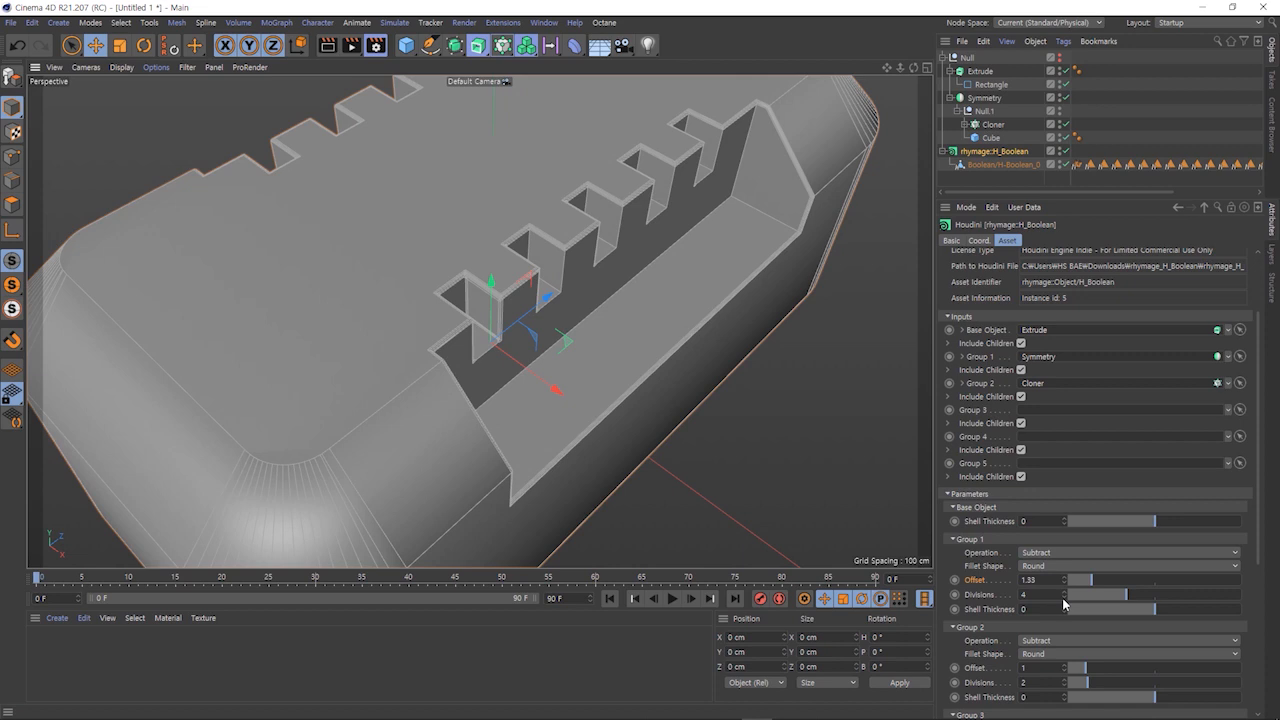
# Try Group 1 shell thickness values from about -0.04 to 0.04, and set it back to 0.
pyautogui.moveTo(1158, 612); pyautogui.dragTo(1166, 612)
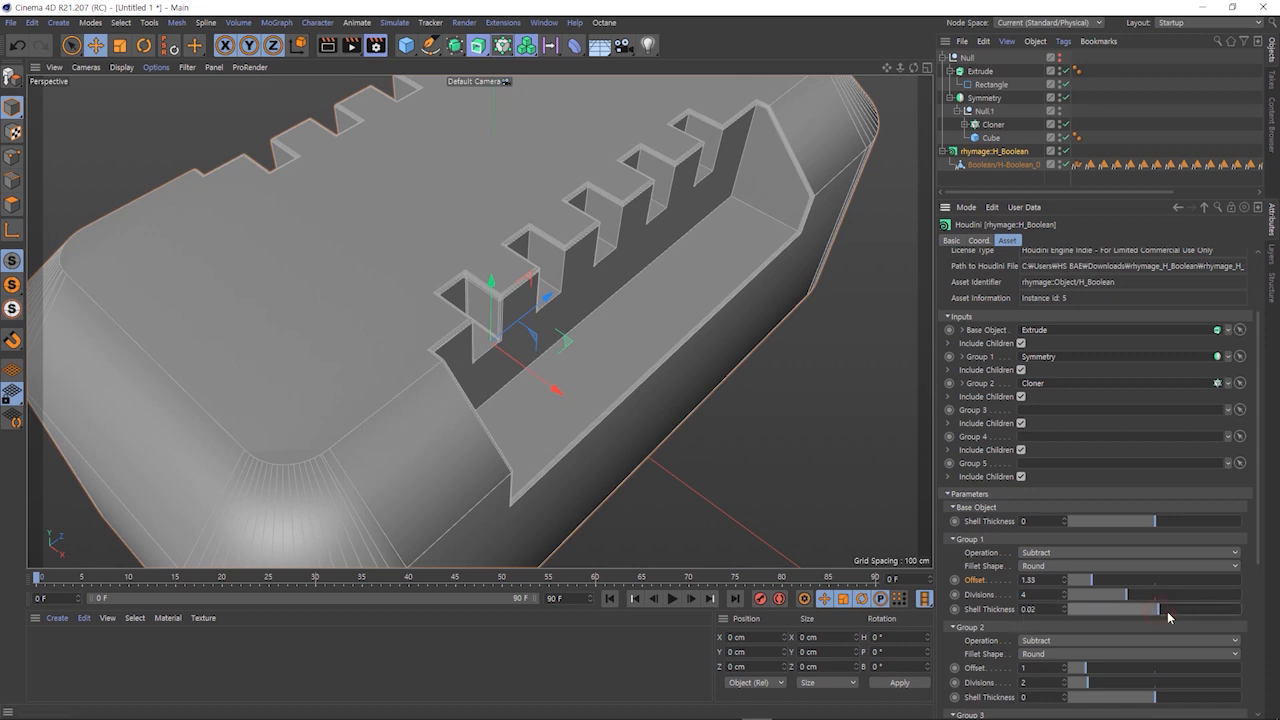
pyautogui.click(1185, 609)
pyautogui.moveTo(1185, 612); pyautogui.dragTo(1150, 610)
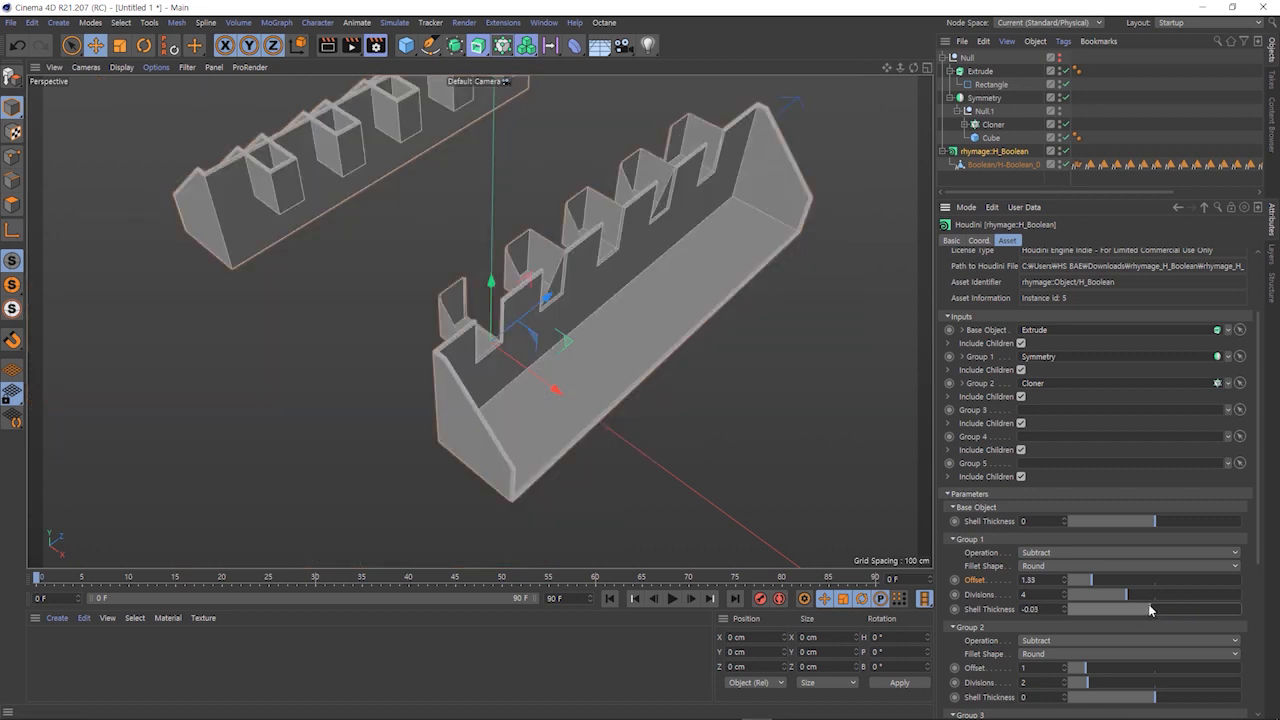
pyautogui.scroll(-3, 724, 418)
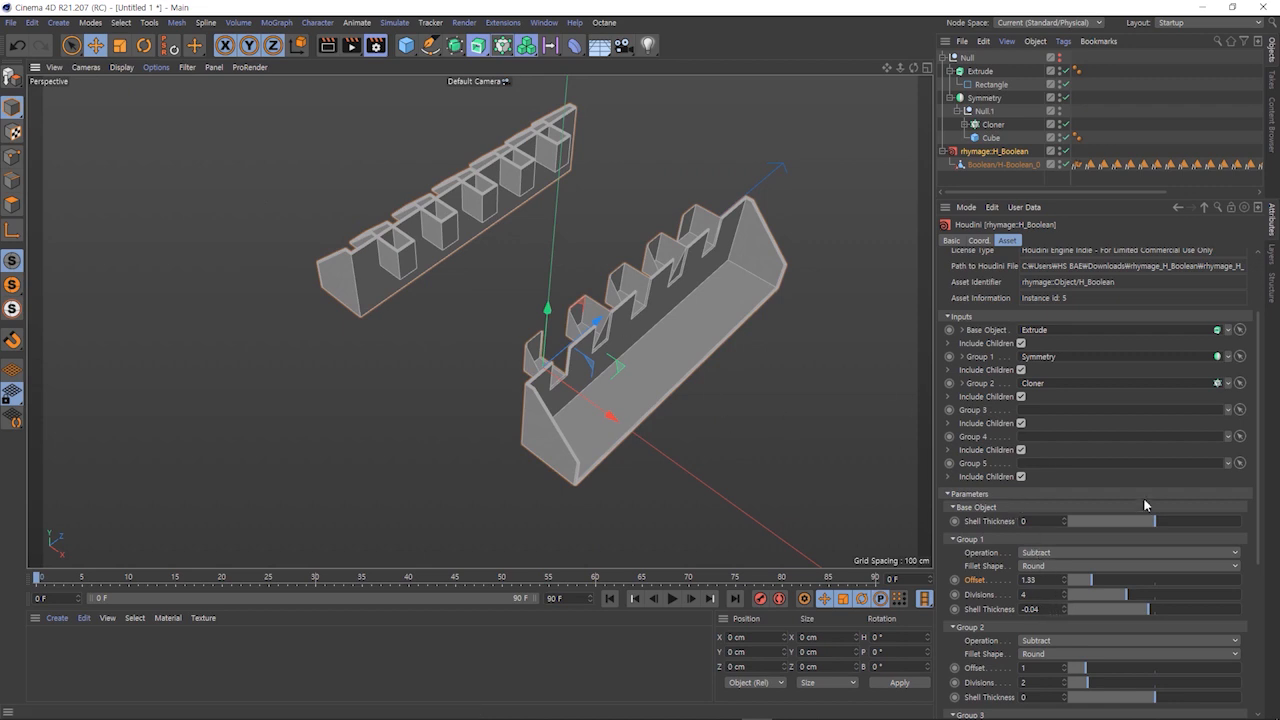
pyautogui.click(1153, 611)
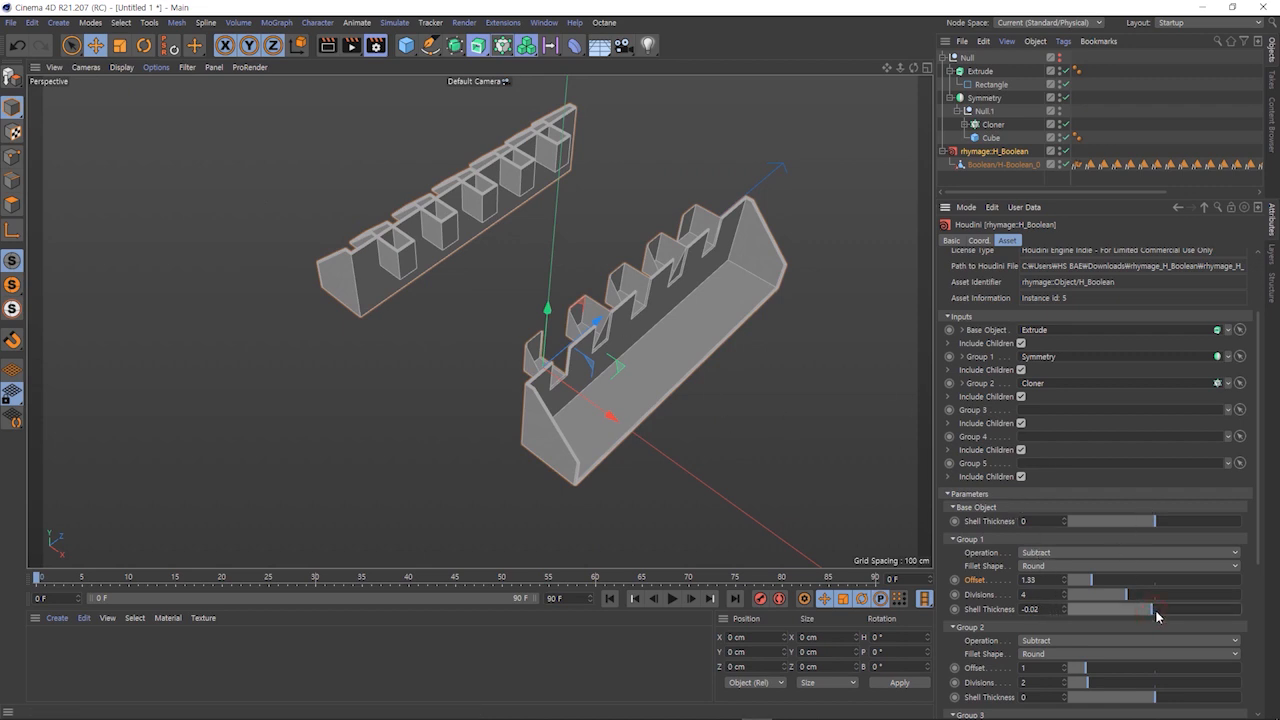
pyautogui.moveTo(1156, 616); pyautogui.dragTo(1159, 617)
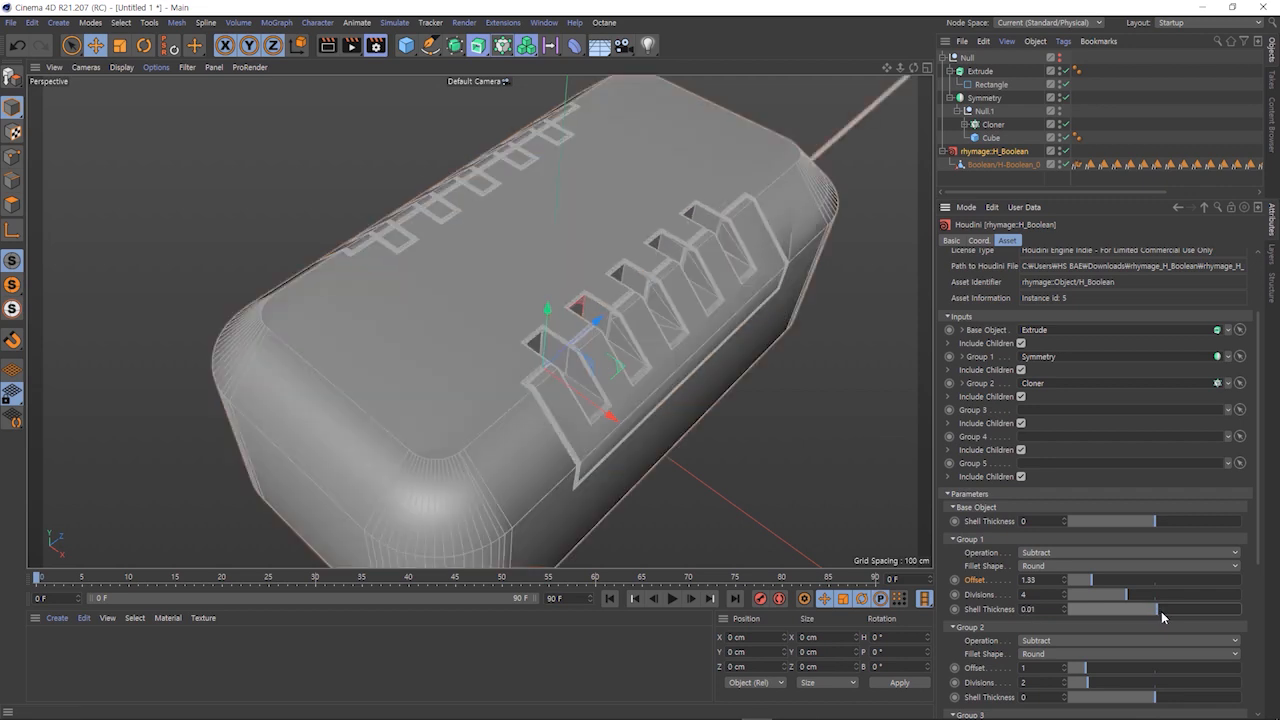
pyautogui.click(1157, 617)
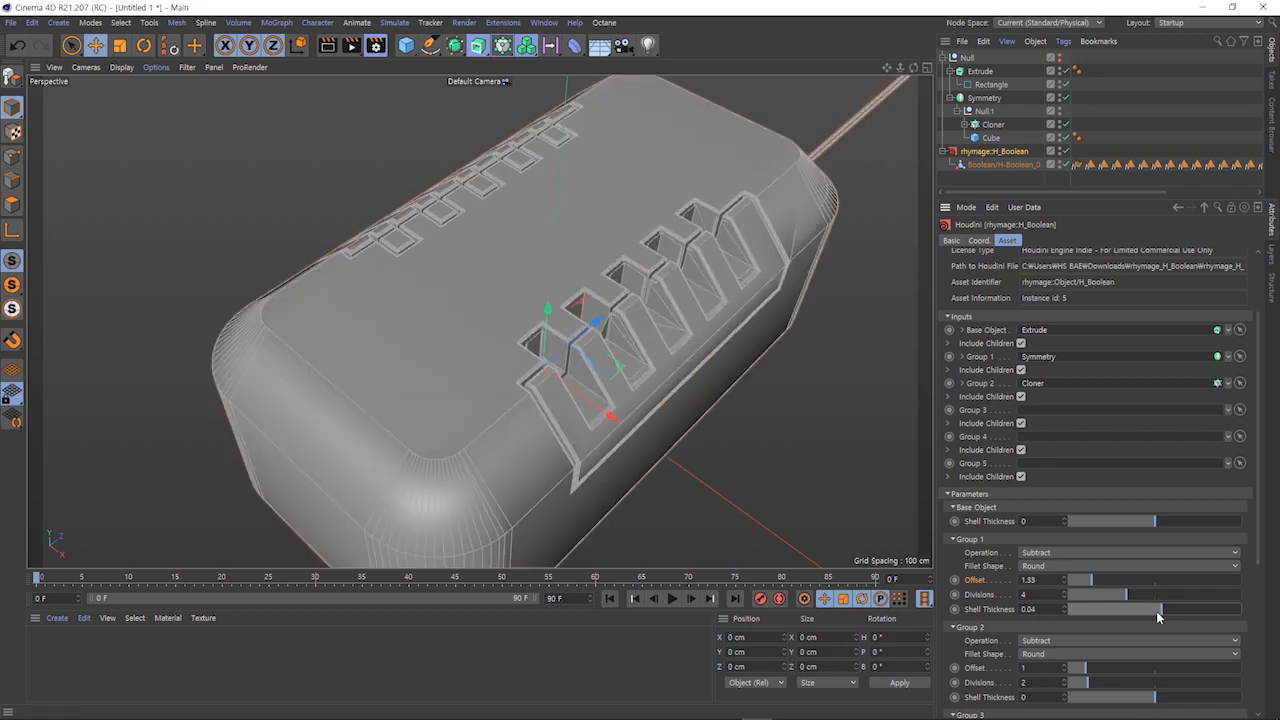
pyautogui.moveTo(1156, 617); pyautogui.dragTo(1152, 617)
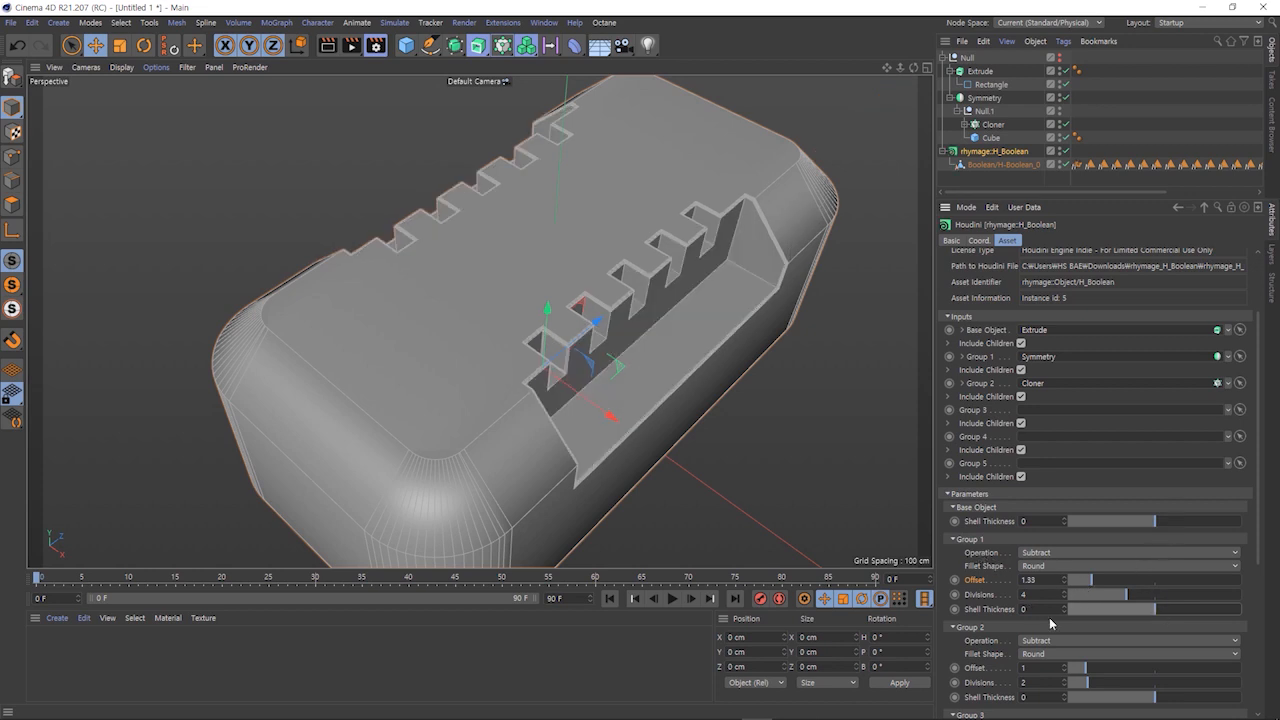
pyautogui.moveTo(1257, 434); pyautogui.dragTo(1257, 605)
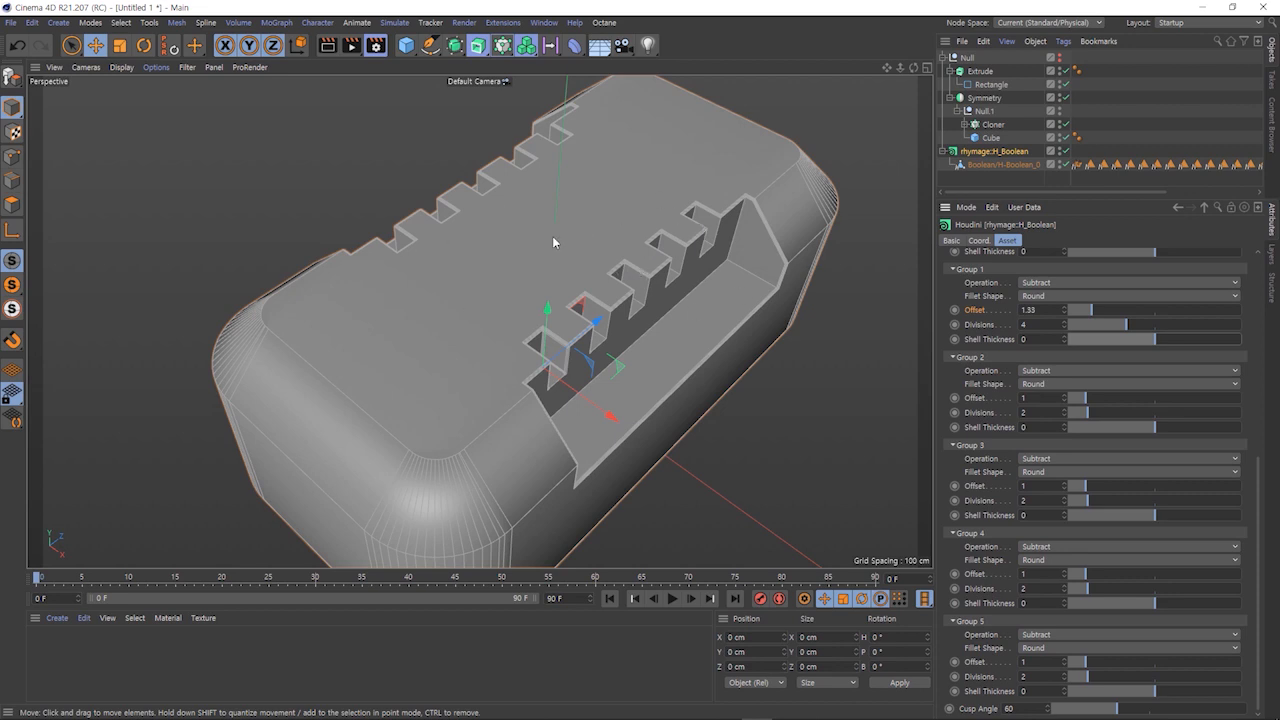
pyautogui.moveTo(913, 67)
pyautogui.mouseDown()
pyautogui.moveTo(800, 90)
pyautogui.moveTo(909, 72)
pyautogui.mouseUp()
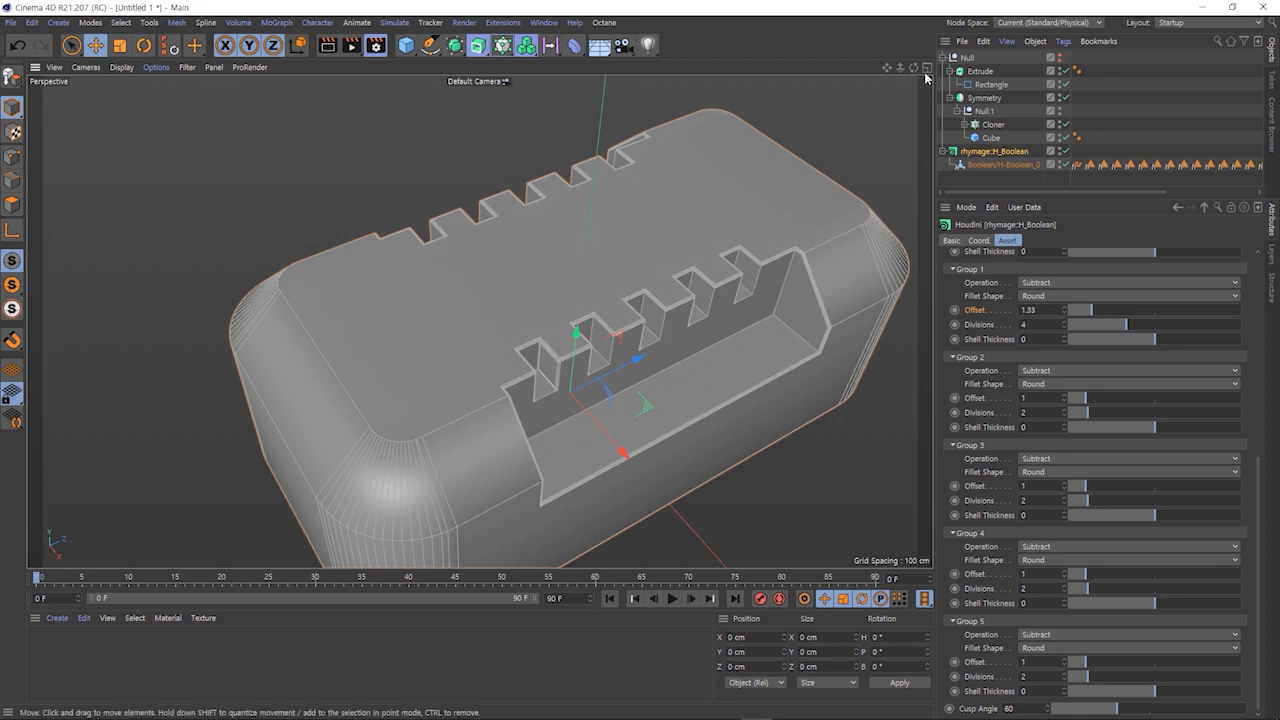
# Switch to the browser and review the H-Boolean product's description and purchase options on rhymage's Gumroad page.
pyautogui.moveTo(906, 67); pyautogui.dragTo(800, 140)
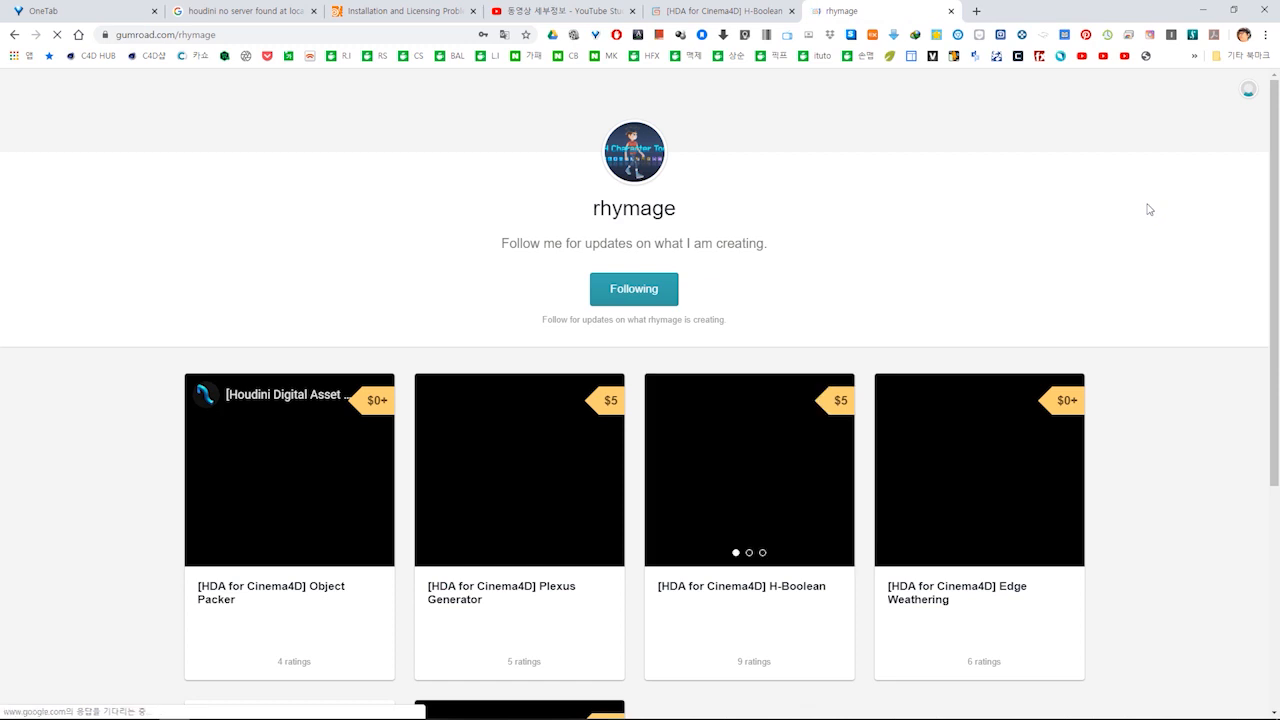
pyautogui.scroll(-2, 1165, 204)
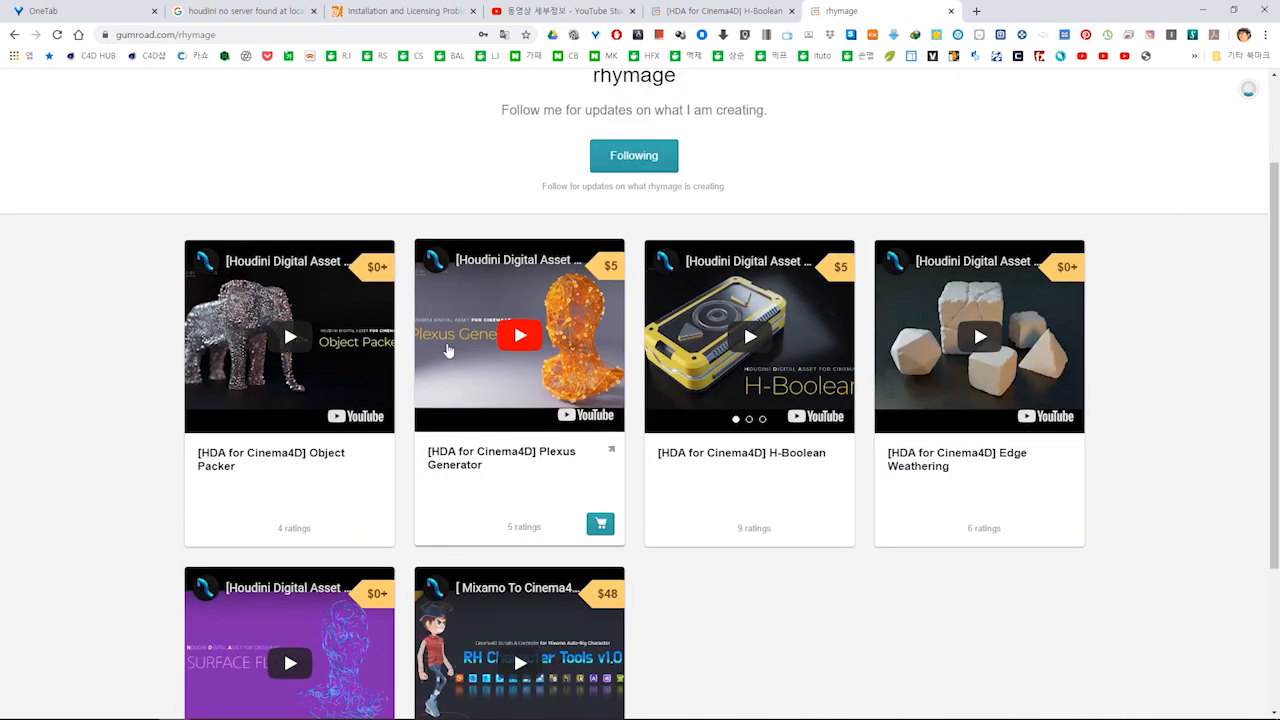
pyautogui.scroll(-1, 900, 470)
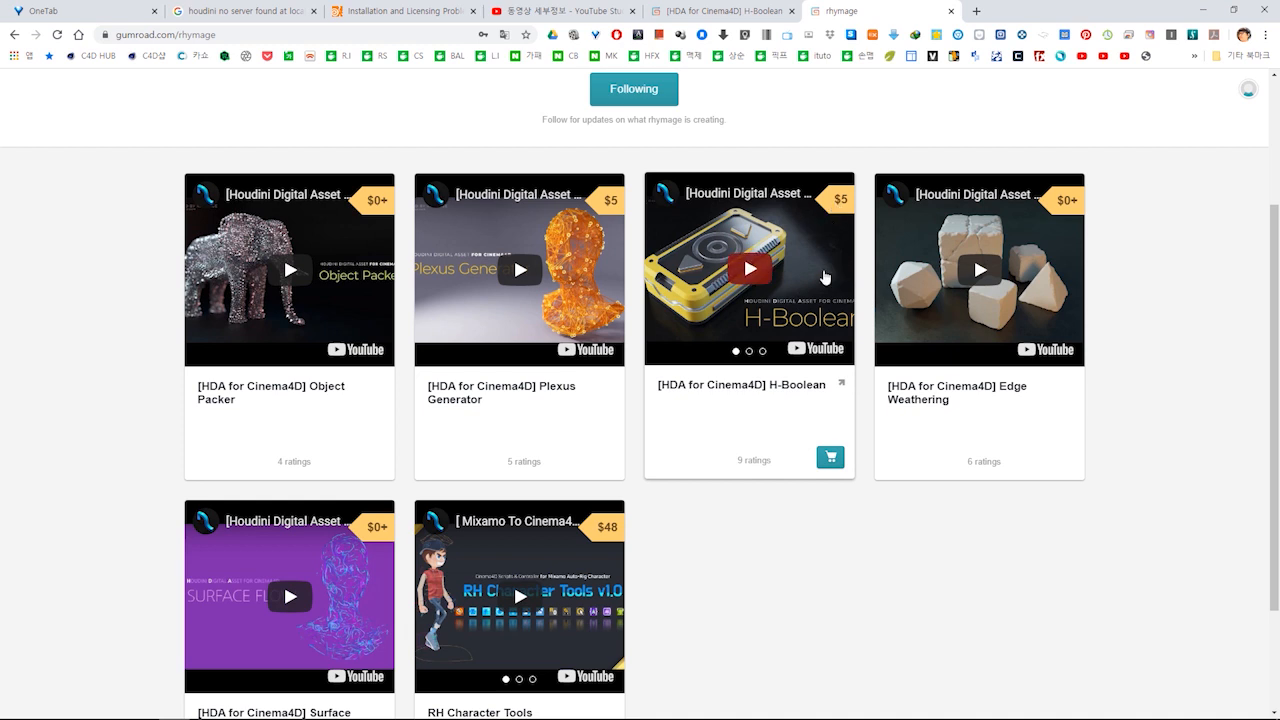
pyautogui.click(757, 397)
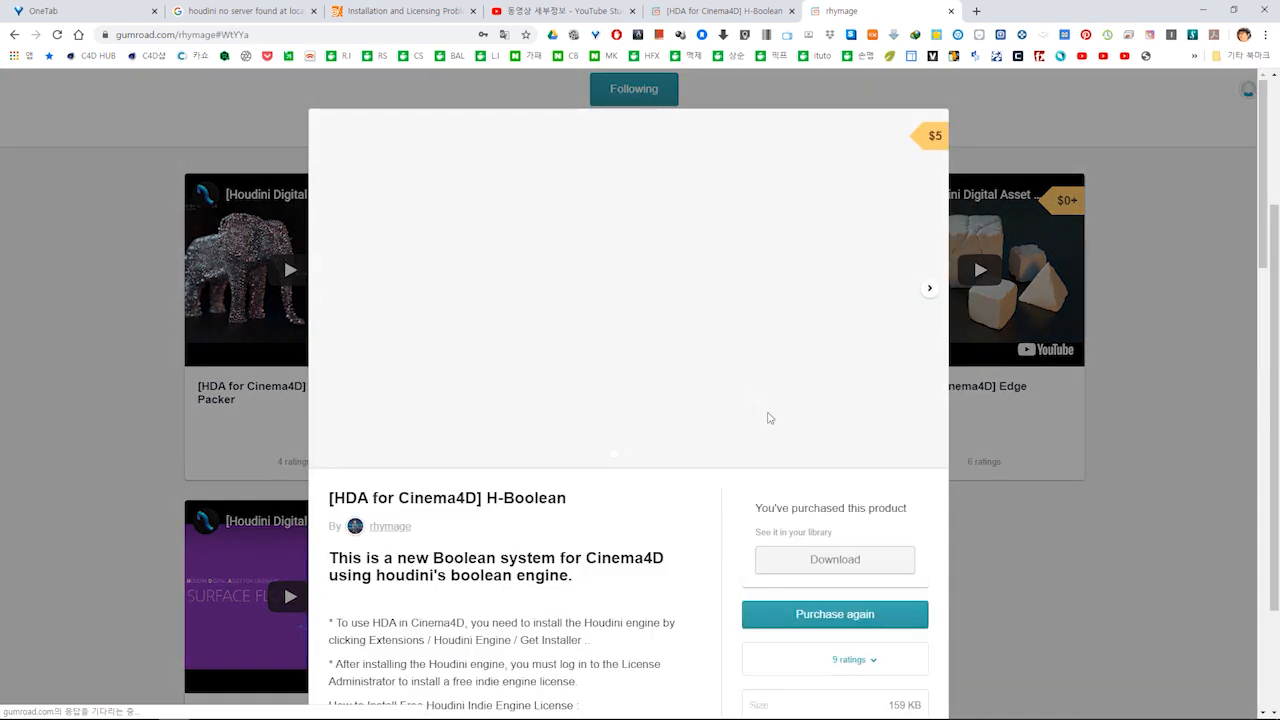
pyautogui.scroll(-1, 824, 496)
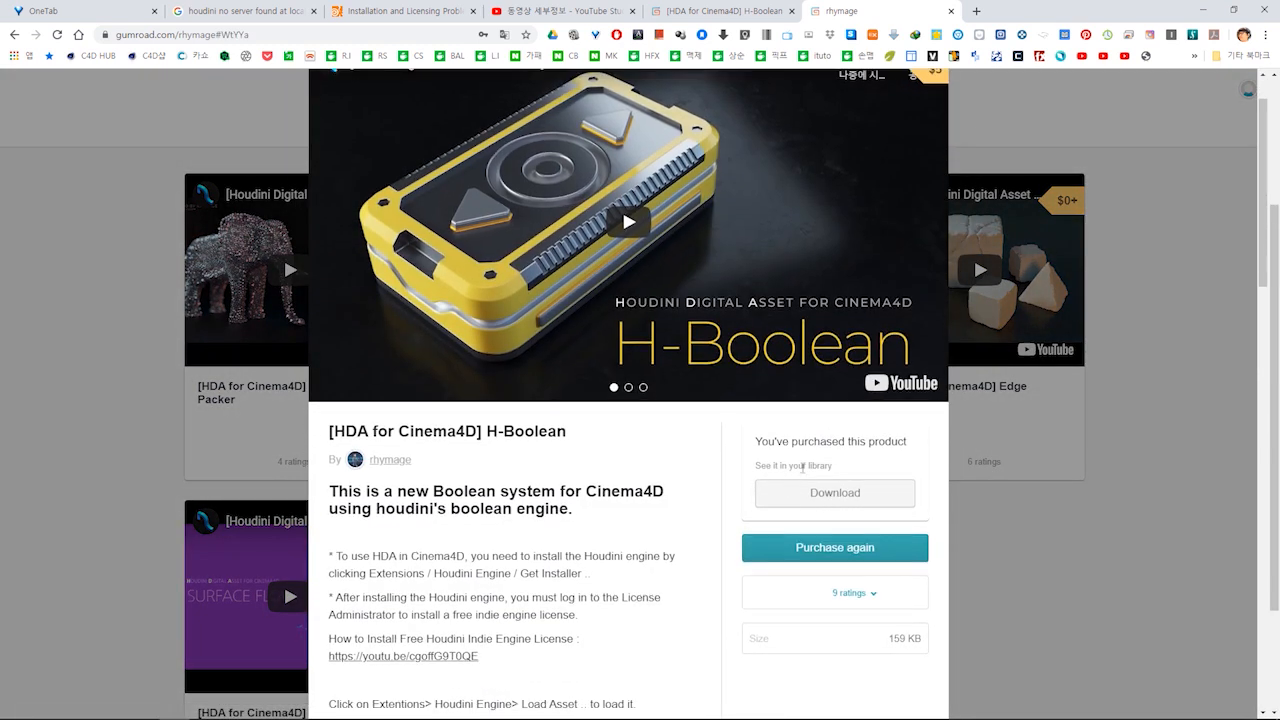
pyautogui.scroll(1, 820, 485)
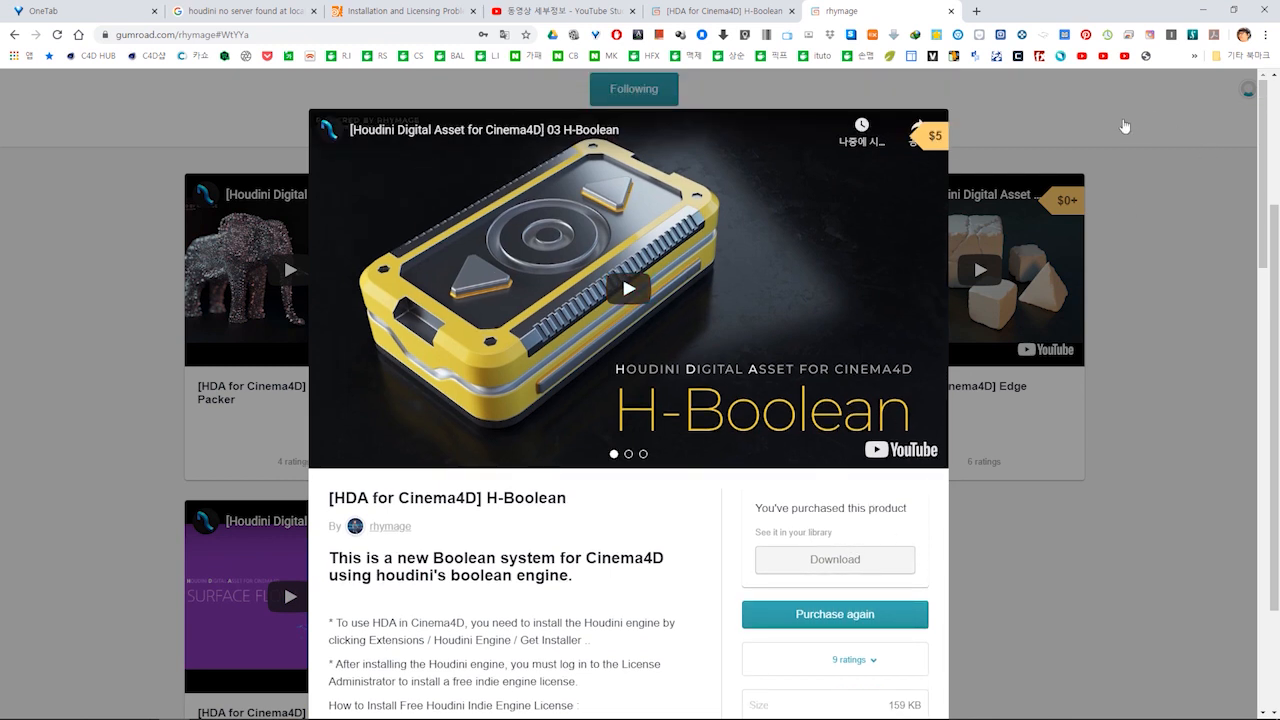
# Log out of the Gumroad account and view the H-Boolean product's details as a signed-out visitor.
pyautogui.click(1123, 120)
pyautogui.click(1248, 92)
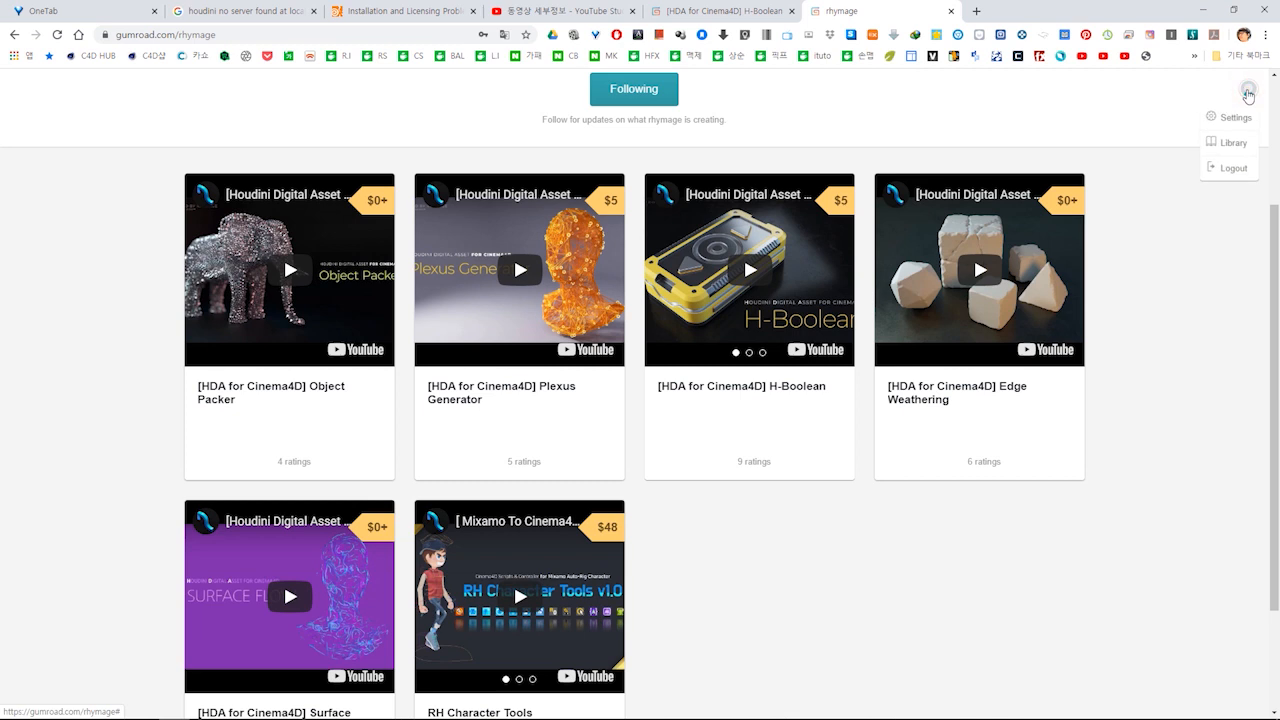
pyautogui.click(1236, 170)
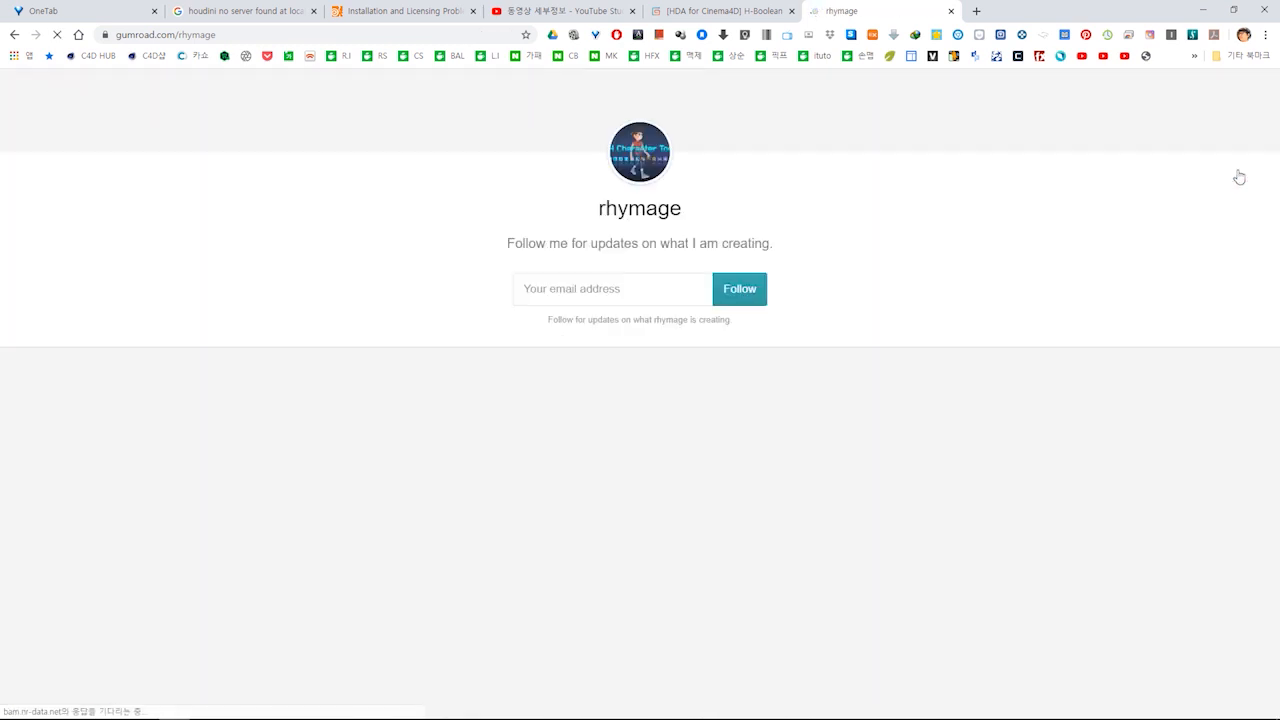
pyautogui.click(771, 586)
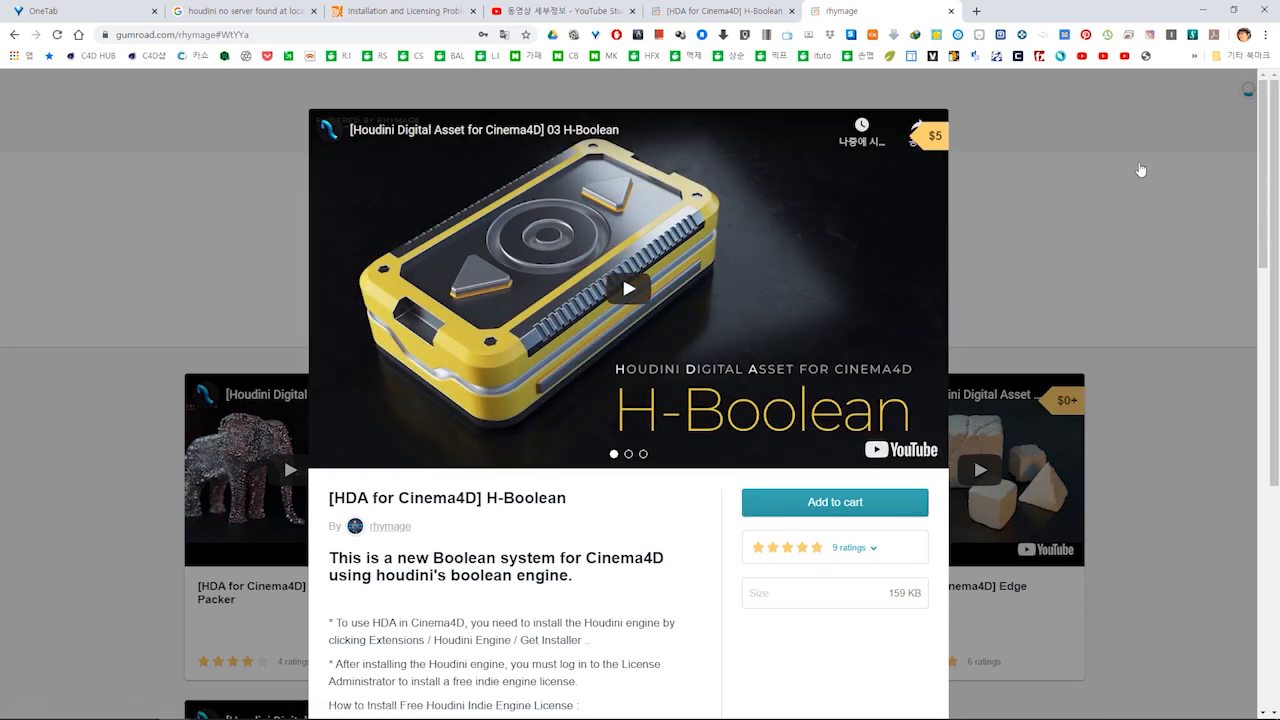
pyautogui.click(1142, 262)
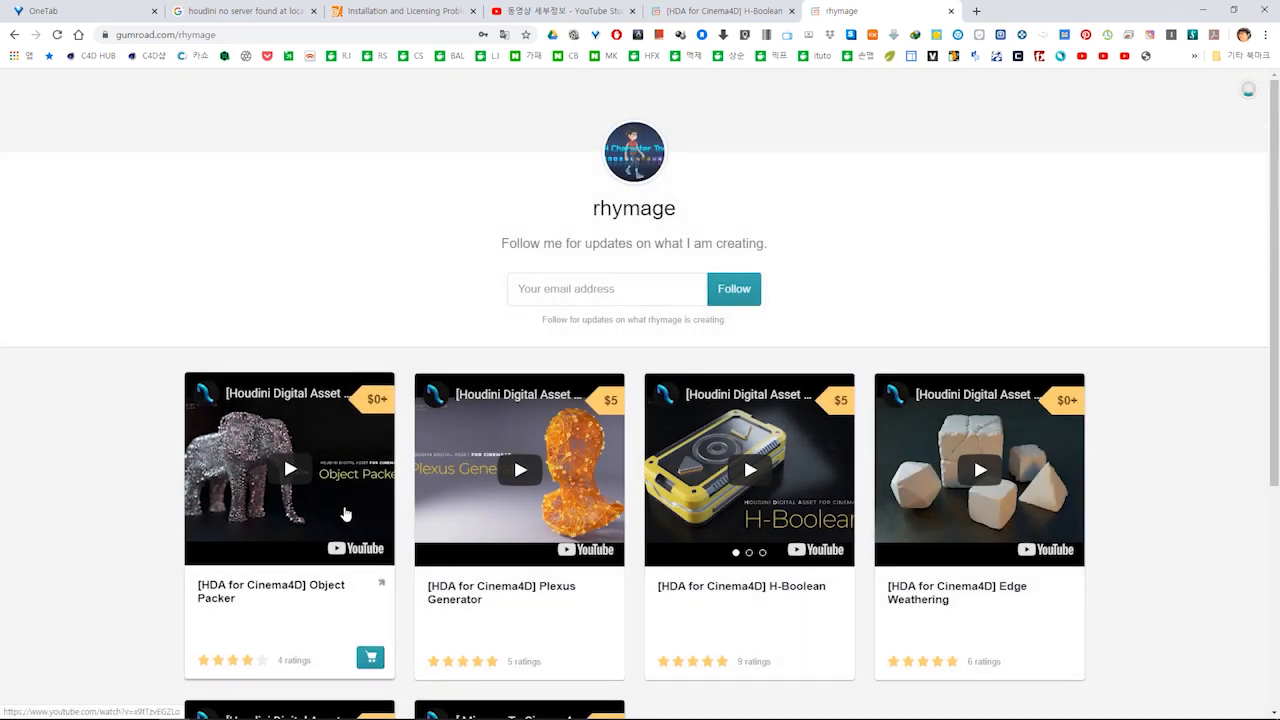
# Open the Object Packer product's details, enter 0 as its fair price, and close them without adding it to the cart.
pyautogui.scroll(-1, 340, 514)
pyautogui.click(323, 518)
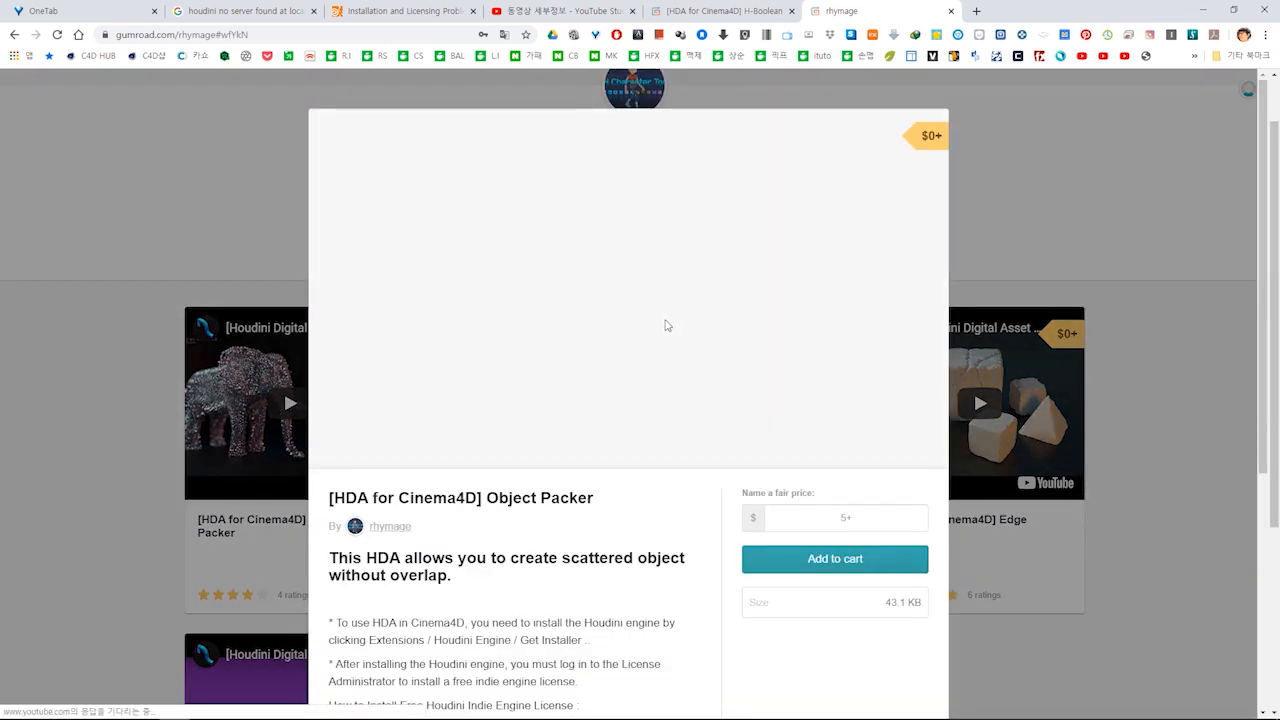
pyautogui.scroll(-1, 810, 360)
pyautogui.click(850, 457)
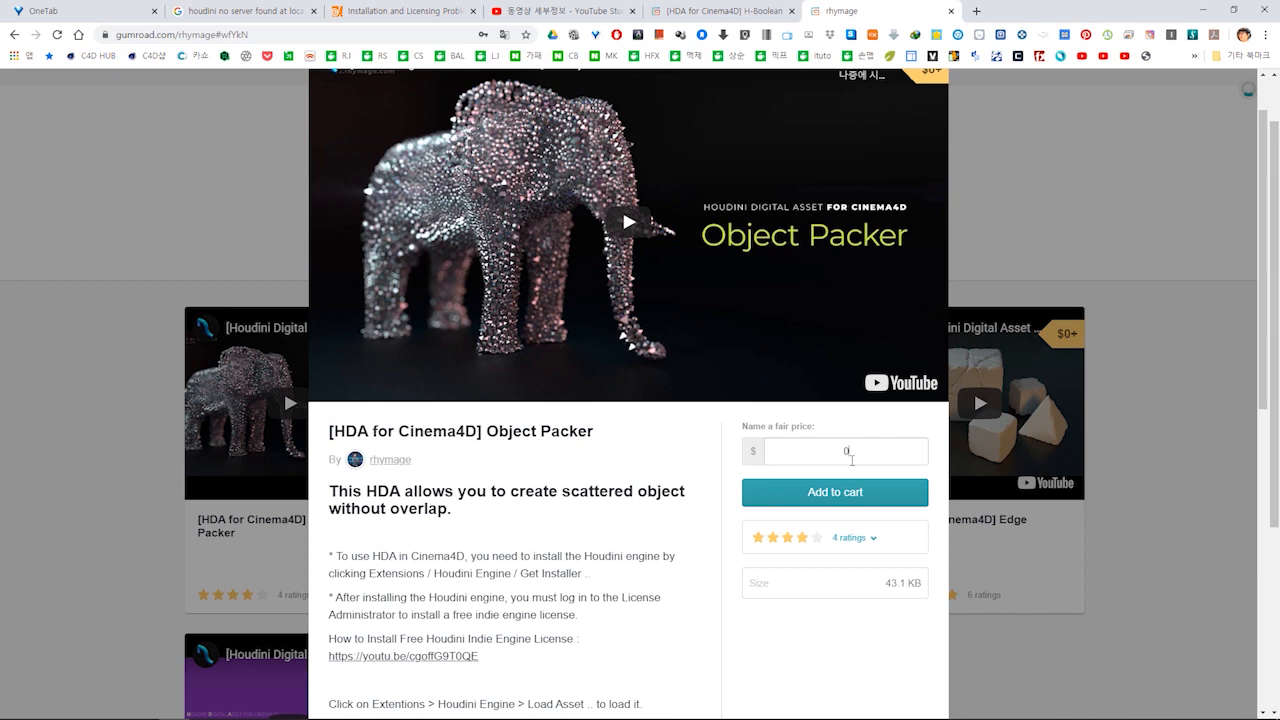
pyautogui.click(1166, 360)
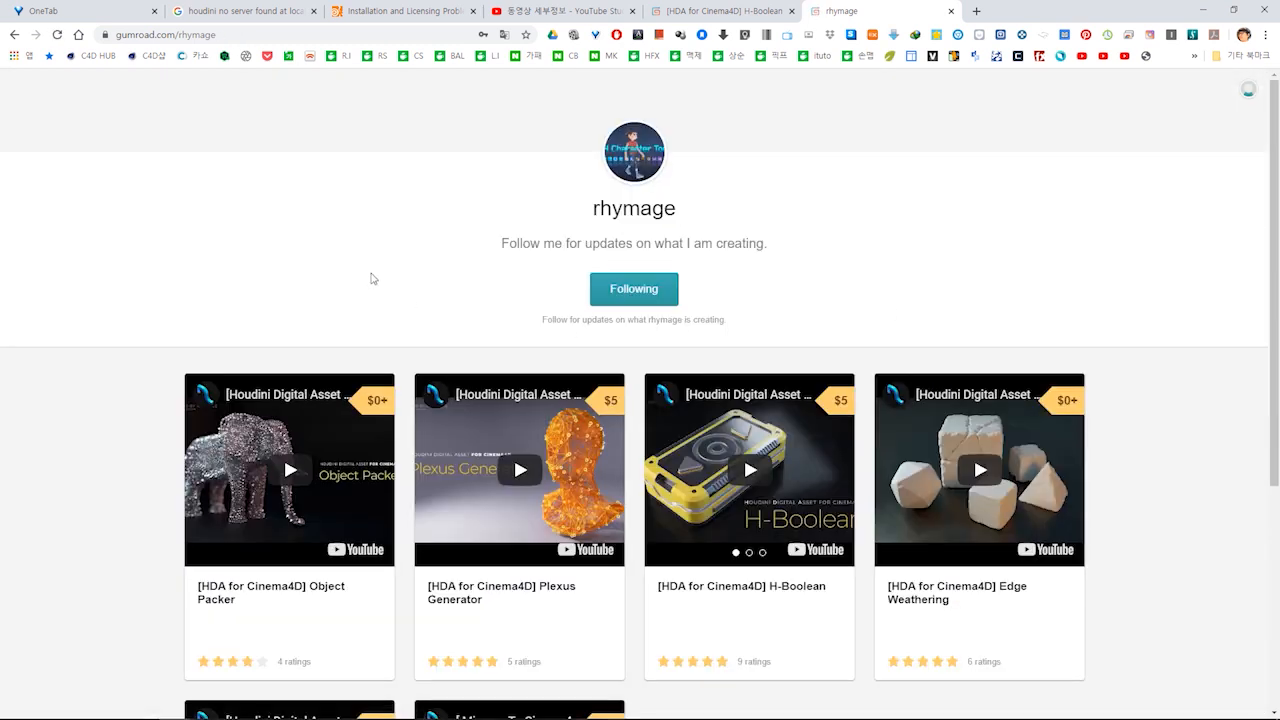
# Look over the HDA for Cinema4D products listed on the rhymage page and switch back to Cinema 4D.
pyautogui.scroll(-1, 480, 307)
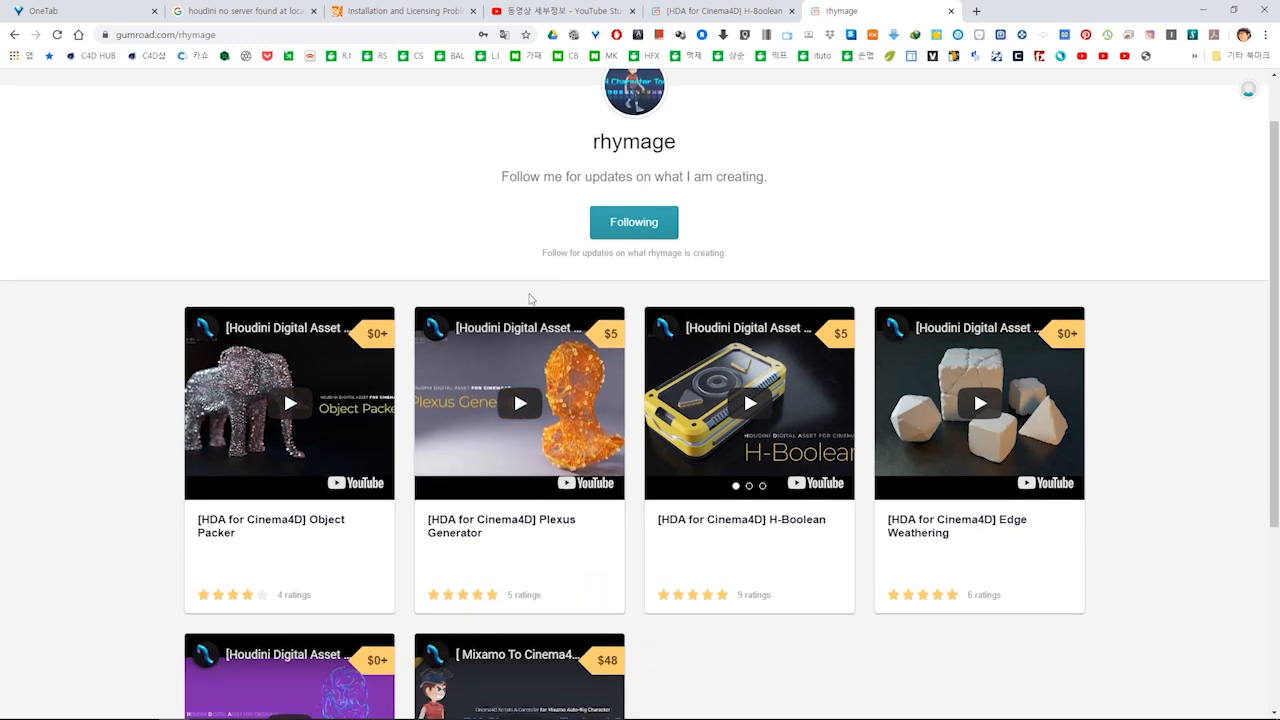
pyautogui.scroll(-1, 771, 271)
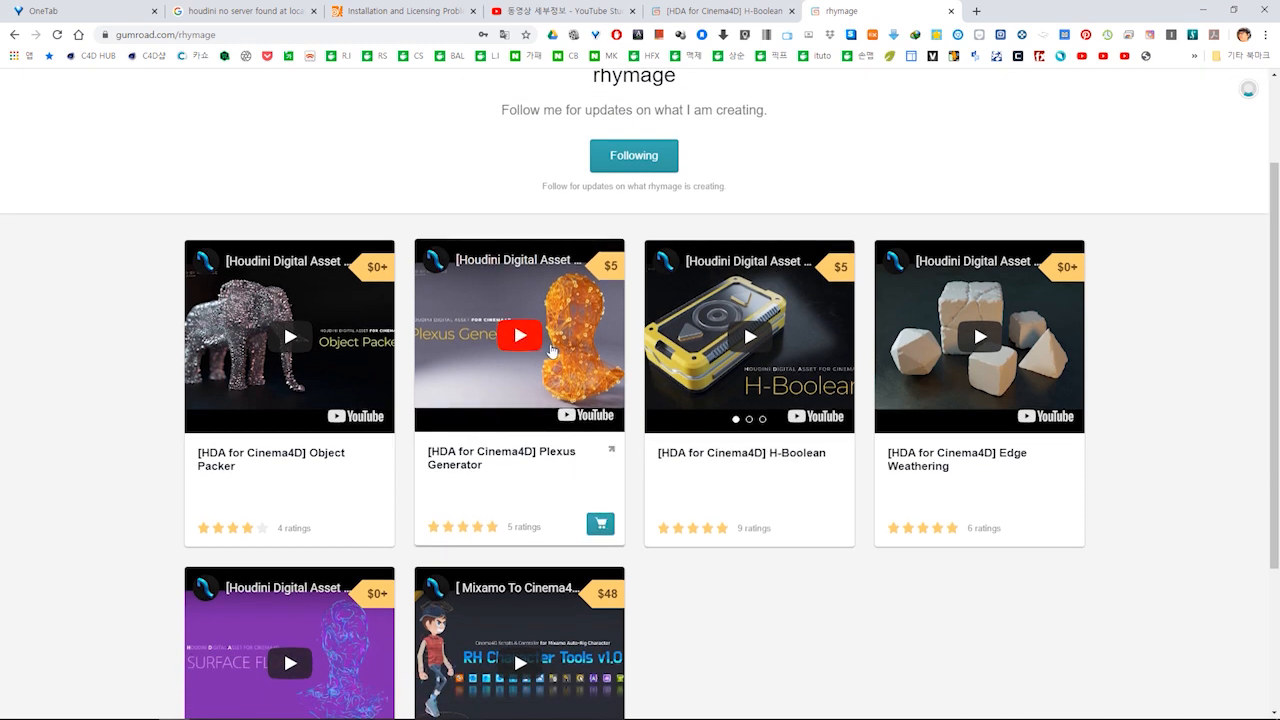
pyautogui.scroll(2, 551, 351)
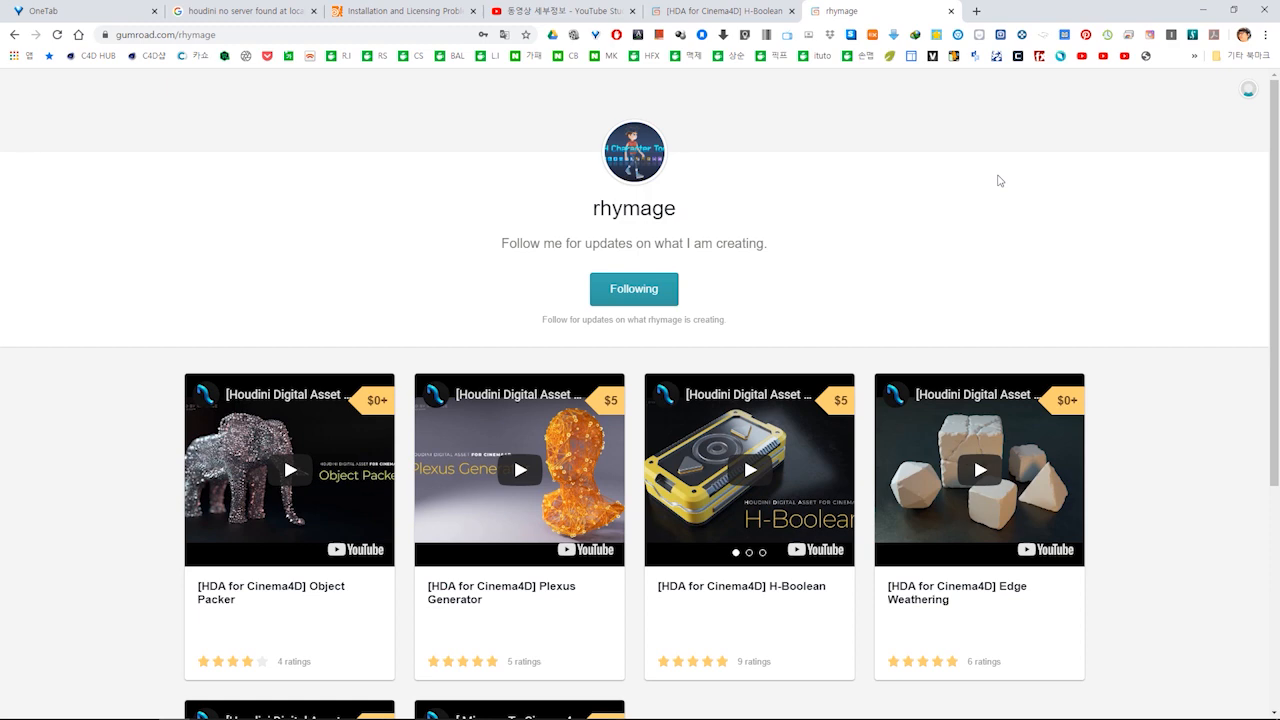
pyautogui.hotkey('alt', 'Tab')
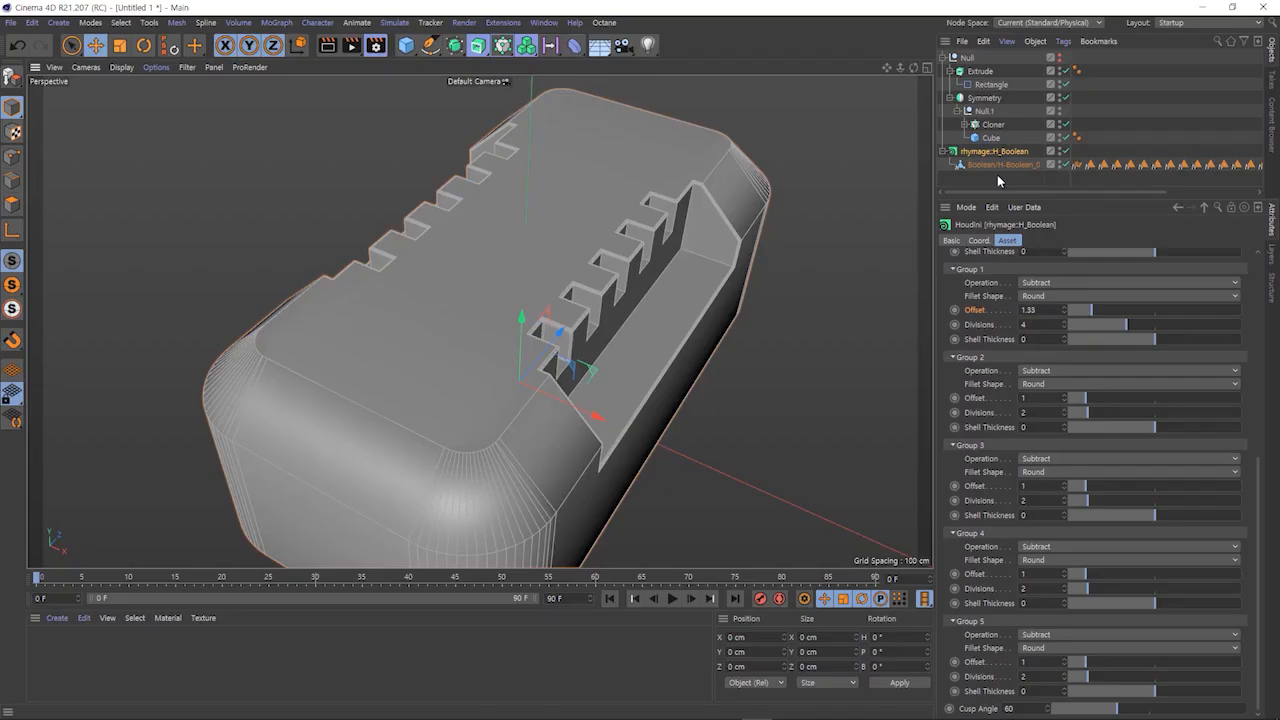